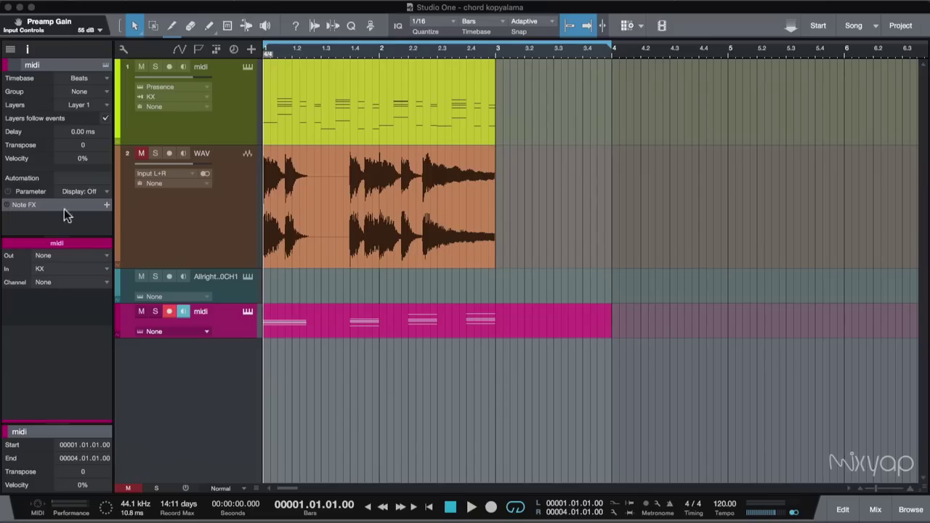
Add the Chorder note effect to the pink midi track and try a key on its keyboard
{"action": "left_click", "coordinate": [105, 205]}
{"action": "left_click", "coordinate": [137, 228]}
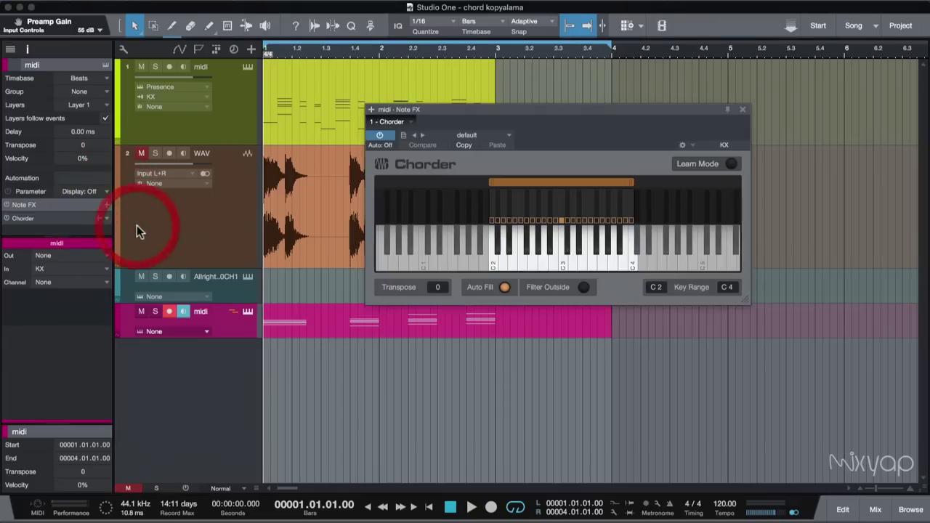
{"action": "left_click_drag", "start_coordinate": [572, 110], "coordinate": [558, 166]}
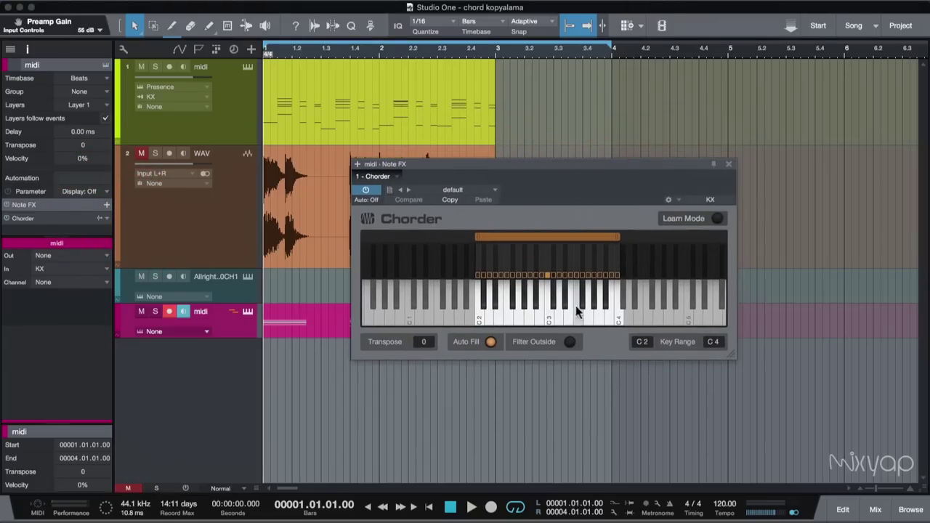
{"action": "mouse_move", "coordinate": [564, 198]}
{"action": "left_mouse_down"}
{"action": "mouse_move", "coordinate": [569, 305]}
{"action": "mouse_move", "coordinate": [561, 193]}
{"action": "left_mouse_up"}
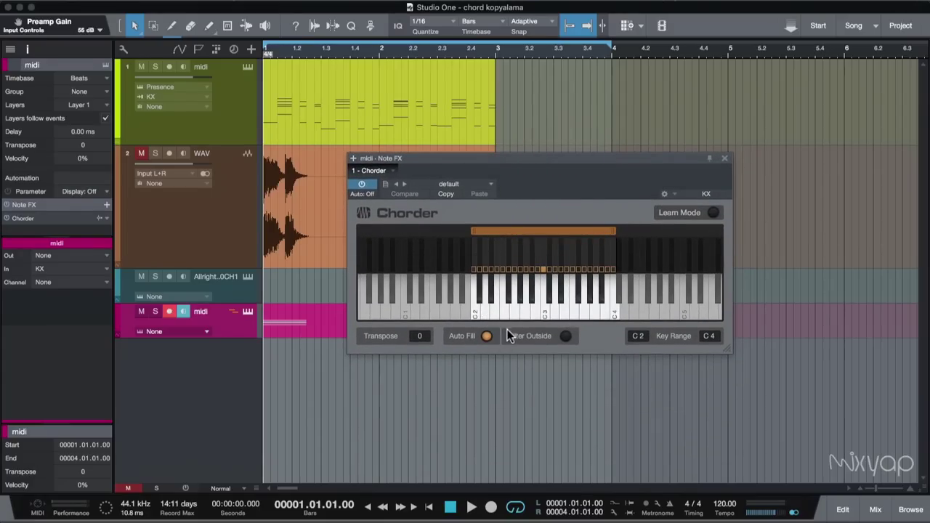
{"action": "left_click", "coordinate": [508, 311]}
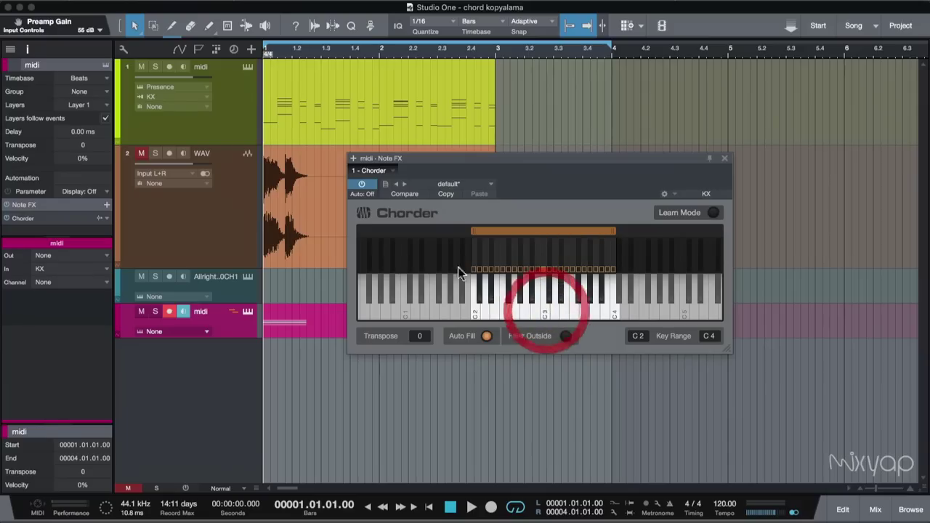
Close the open Chorder window and add Chorder as a Note FX on the first midi track, which plays Presence
{"action": "left_click", "coordinate": [243, 125]}
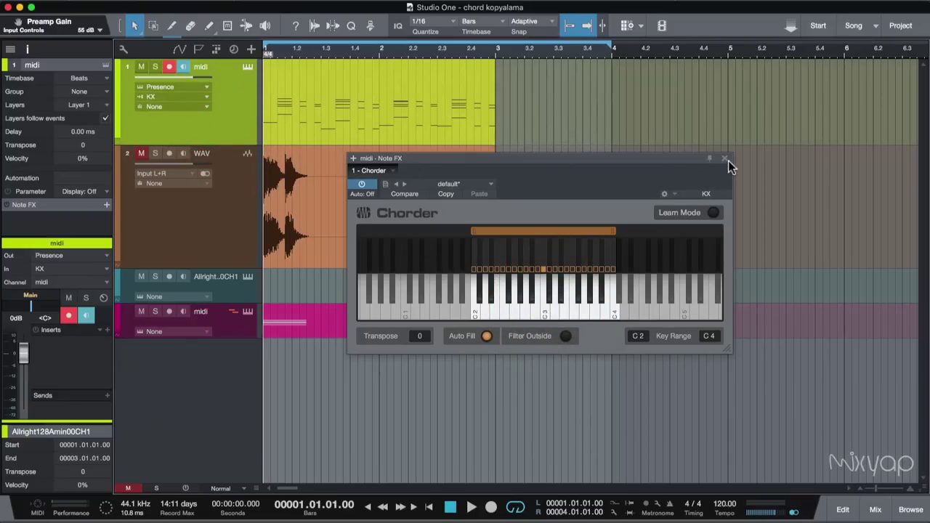
{"action": "left_click", "coordinate": [726, 159]}
{"action": "left_click", "coordinate": [107, 204]}
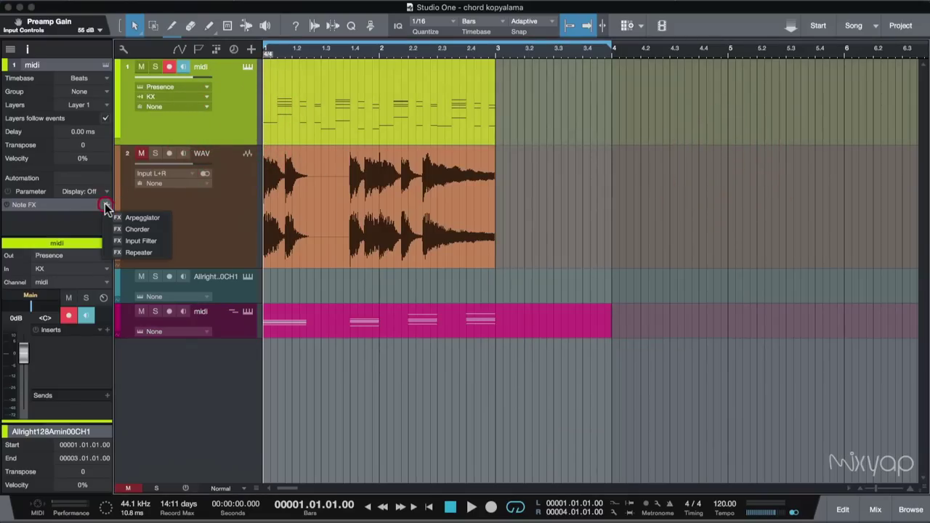
{"action": "left_click", "coordinate": [147, 233]}
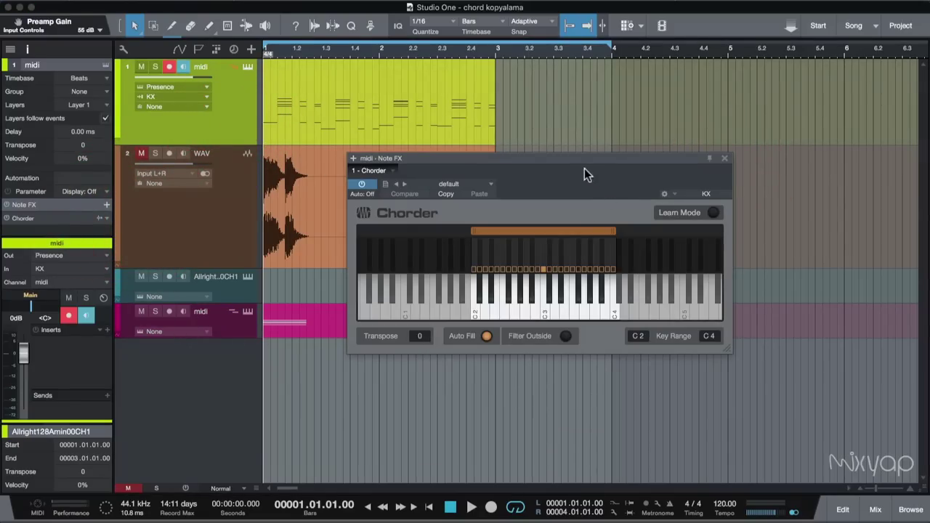
{"action": "left_click_drag", "start_coordinate": [588, 174], "coordinate": [586, 193]}
Audition several keys on Chorder's keyboard between C2 and C4
{"action": "left_click", "coordinate": [502, 327]}
{"action": "left_click", "coordinate": [557, 328]}
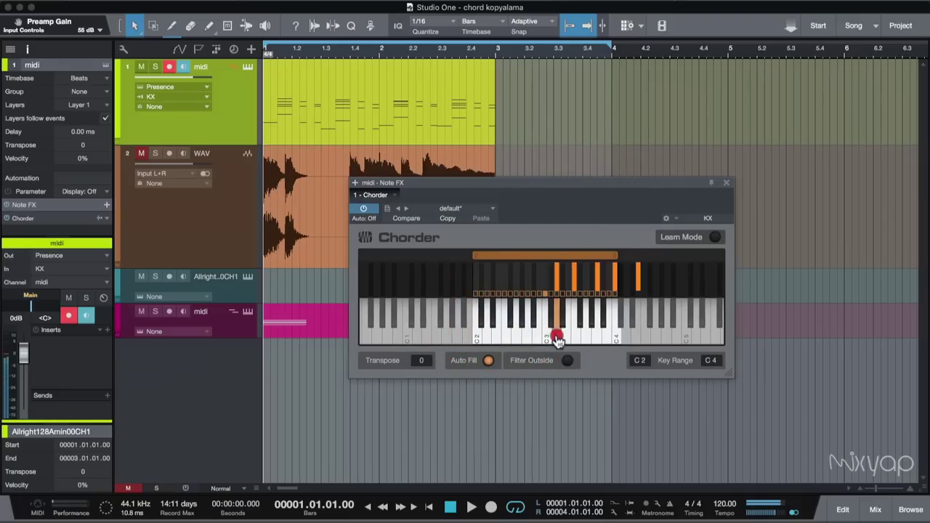
{"action": "left_click", "coordinate": [595, 335]}
{"action": "left_click", "coordinate": [490, 334]}
{"action": "left_click", "coordinate": [474, 334]}
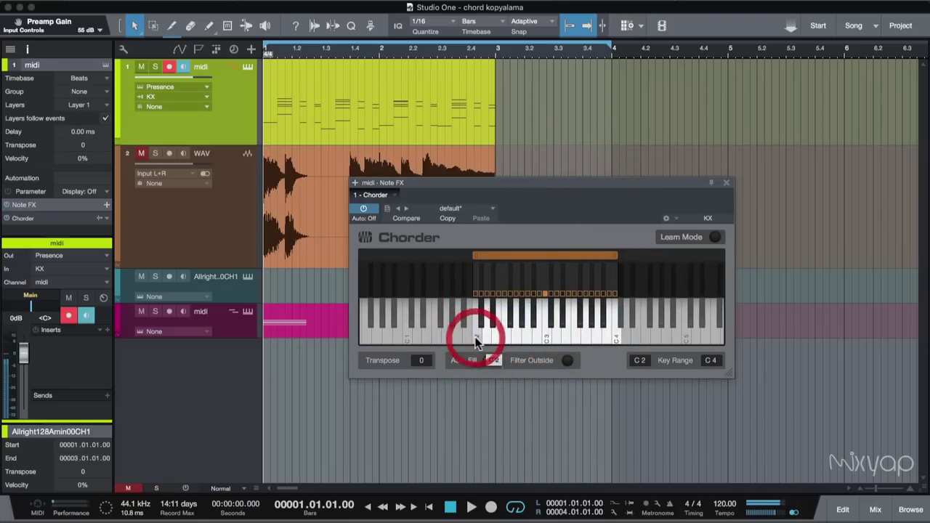
{"action": "left_click", "coordinate": [476, 340]}
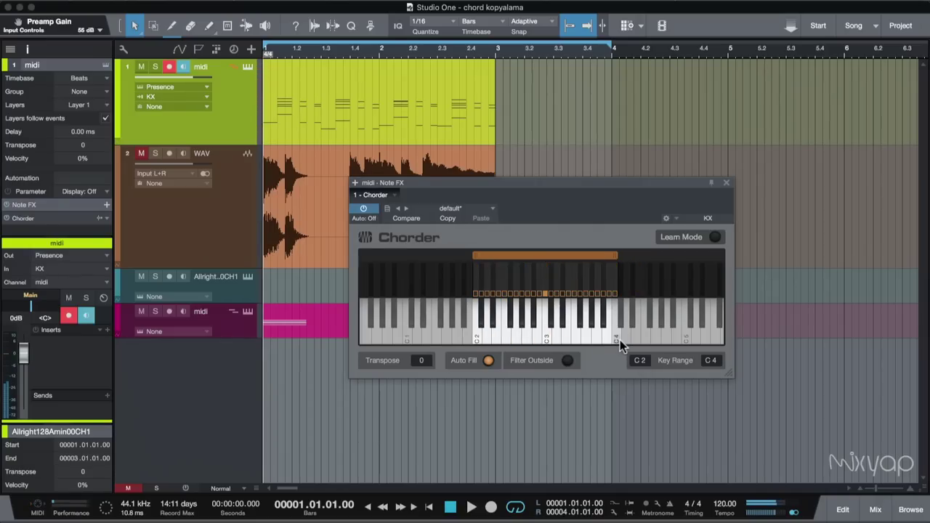
Load the EDM Melody Maker (Use Synth) preset from Chorder's Chord Groups
{"action": "left_click", "coordinate": [492, 208]}
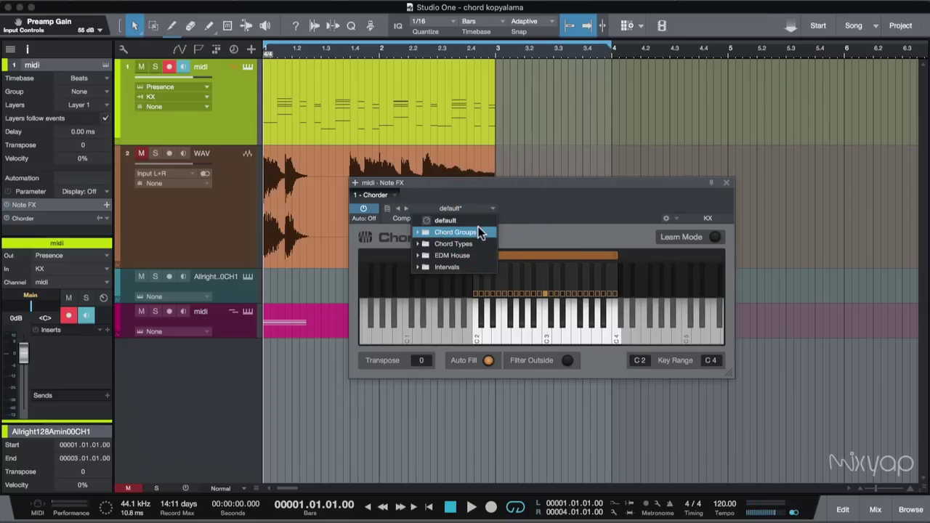
{"action": "left_click", "coordinate": [474, 243]}
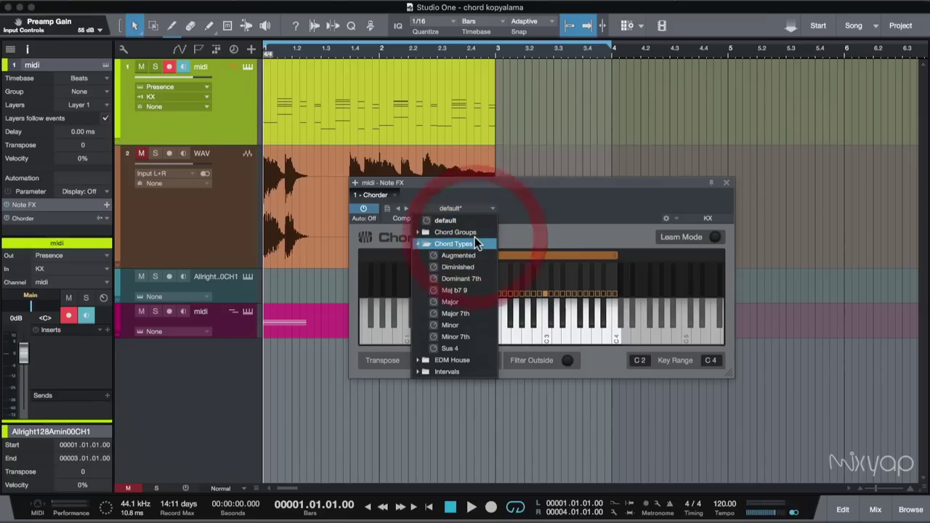
{"action": "left_click", "coordinate": [474, 232]}
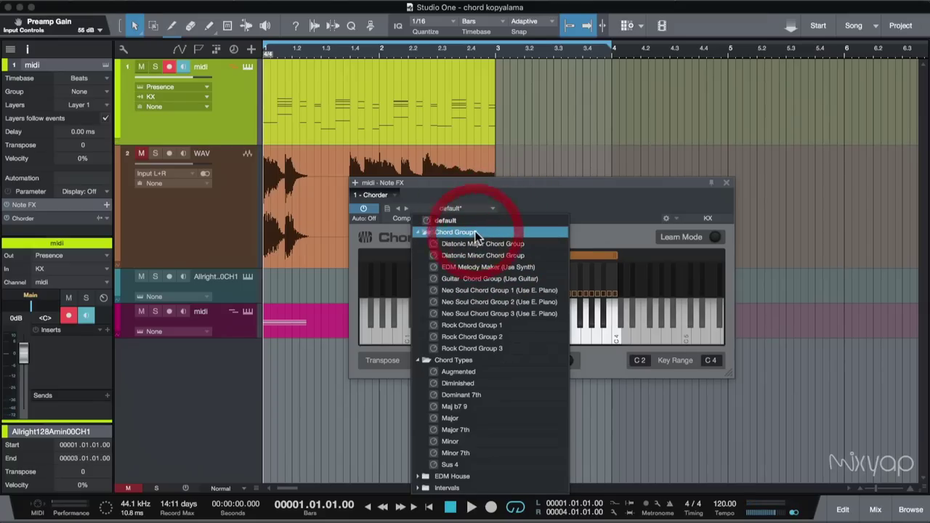
{"action": "left_click", "coordinate": [502, 267]}
{"action": "left_click", "coordinate": [612, 211]}
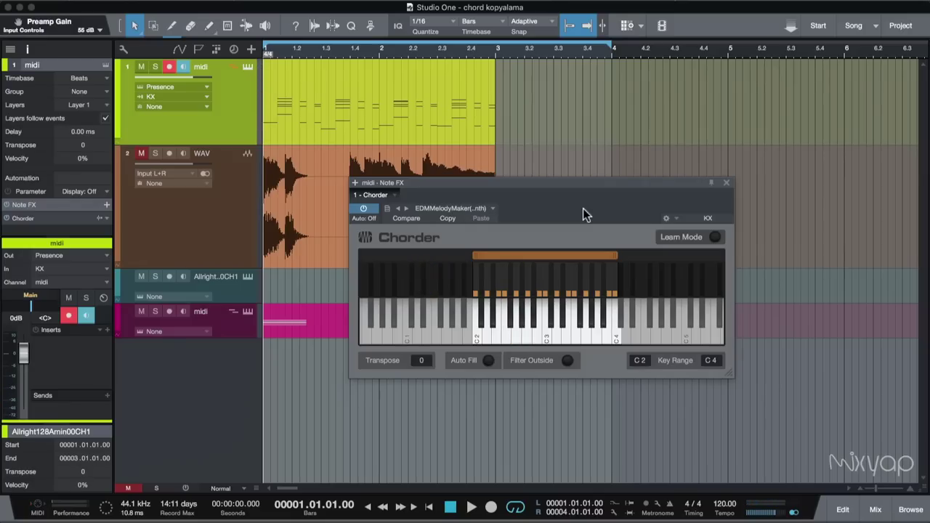
Load the house chords 1 preset from Chorder's EDM House presets
{"action": "left_click", "coordinate": [481, 208]}
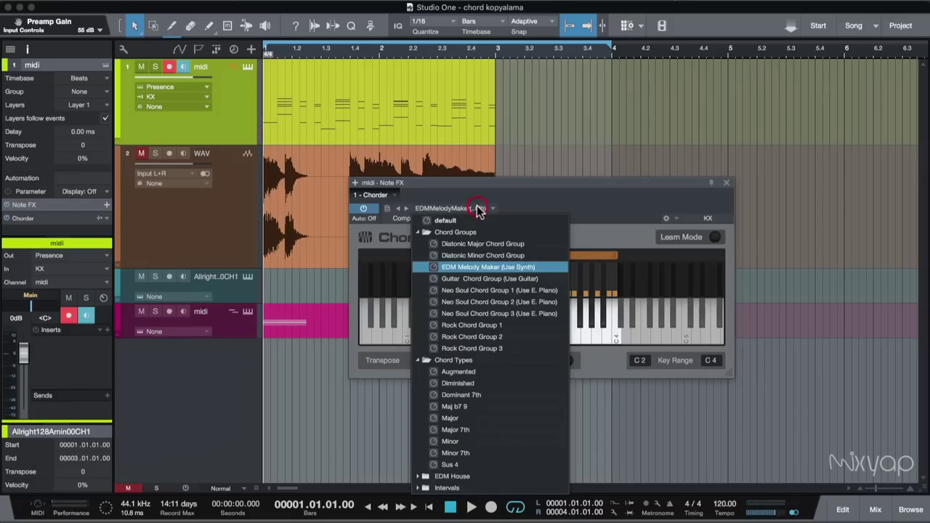
{"action": "left_click", "coordinate": [455, 232]}
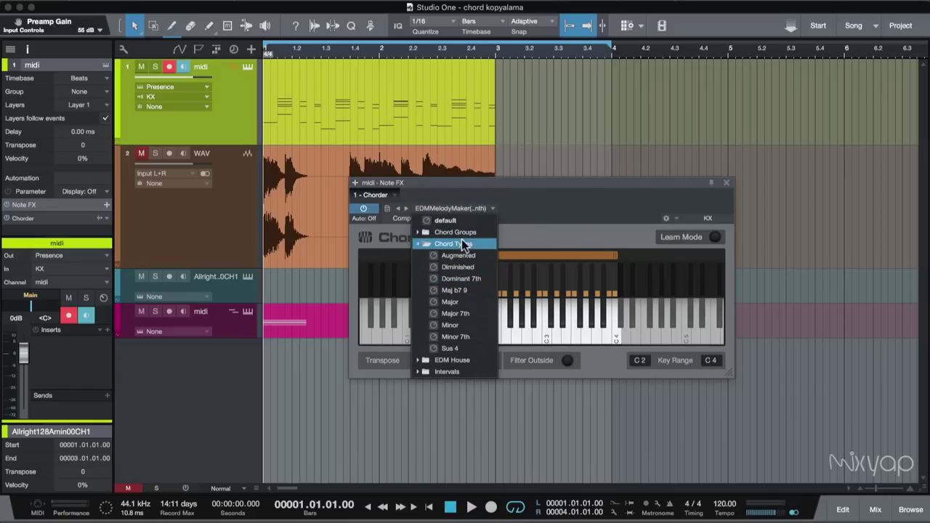
{"action": "left_click", "coordinate": [462, 243]}
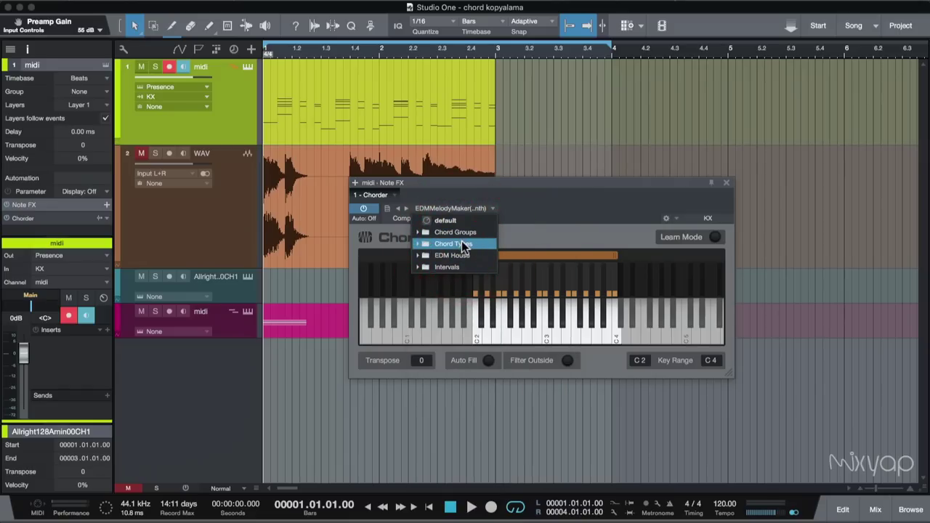
{"action": "left_click", "coordinate": [470, 256]}
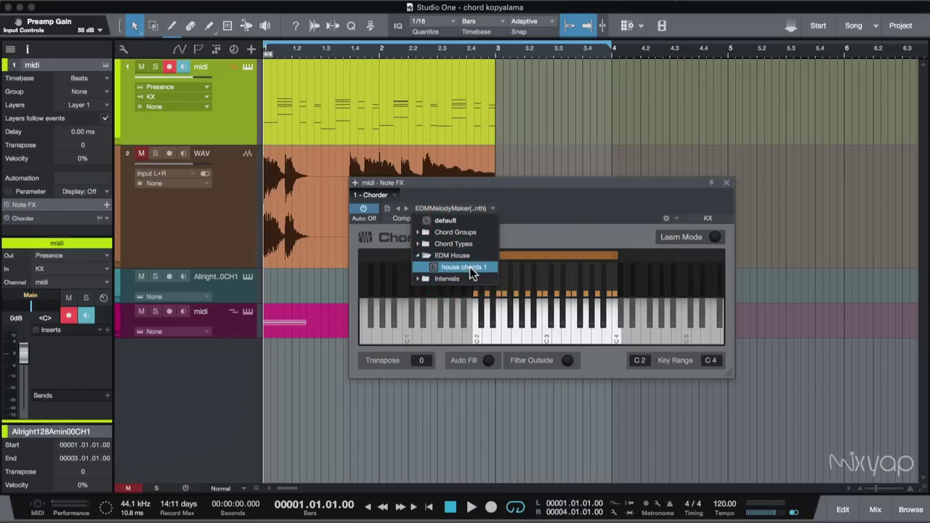
{"action": "left_click", "coordinate": [469, 267]}
{"action": "left_click", "coordinate": [565, 222]}
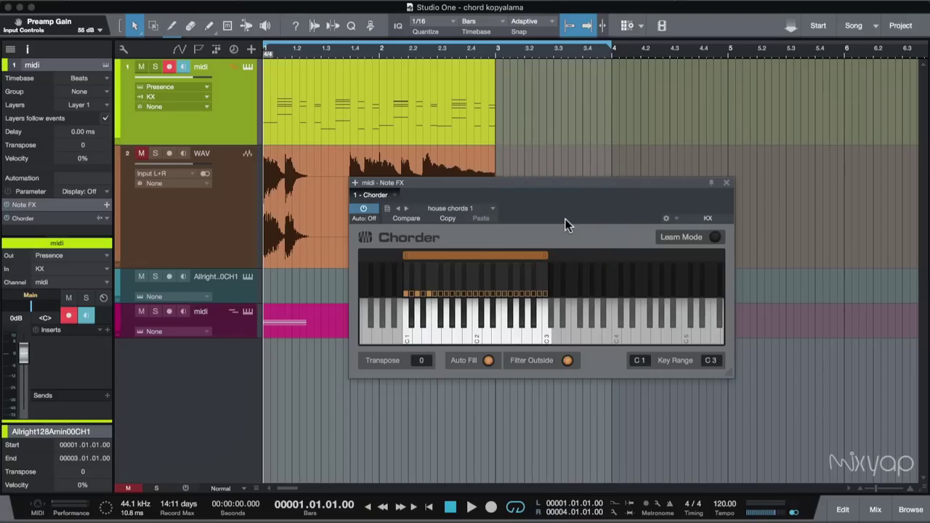
Audition the chord assigned to C1 and check the Chorder preset list without changing the preset
{"action": "left_click", "coordinate": [405, 337]}
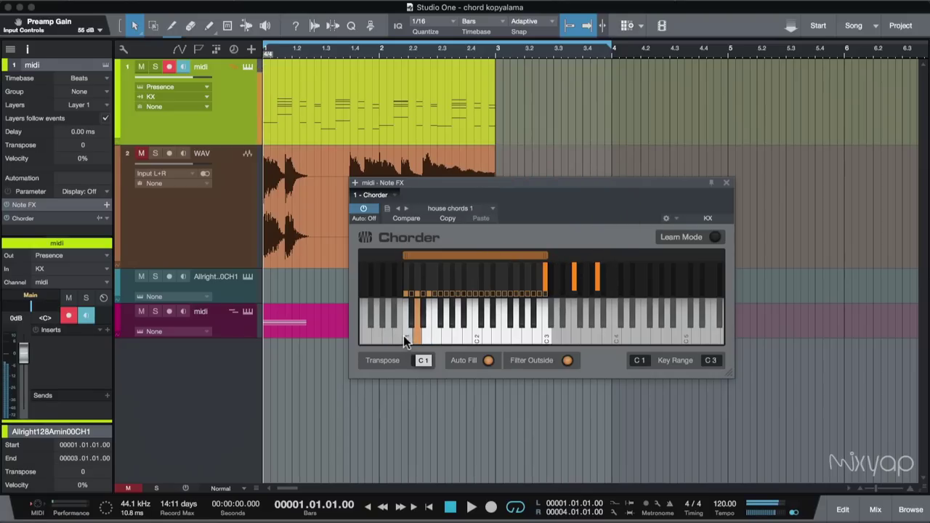
{"action": "left_click", "coordinate": [405, 337]}
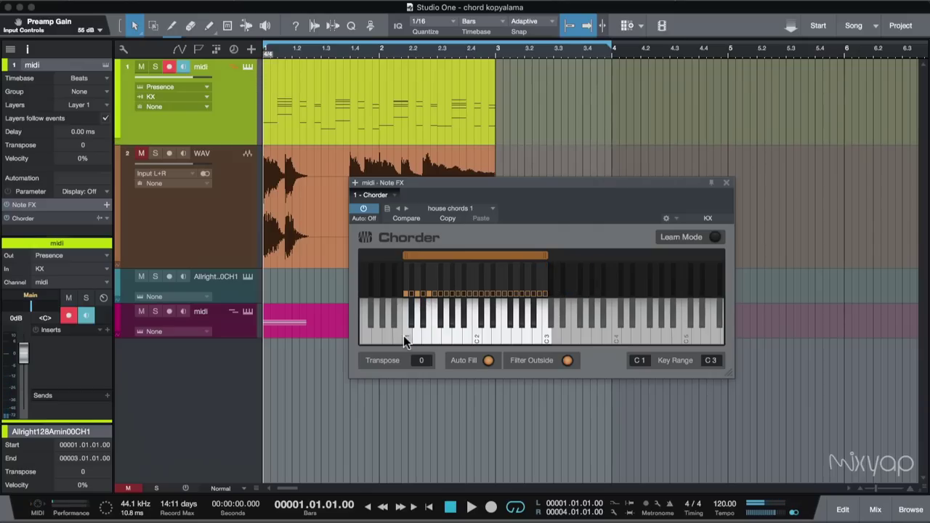
{"action": "left_click", "coordinate": [491, 209]}
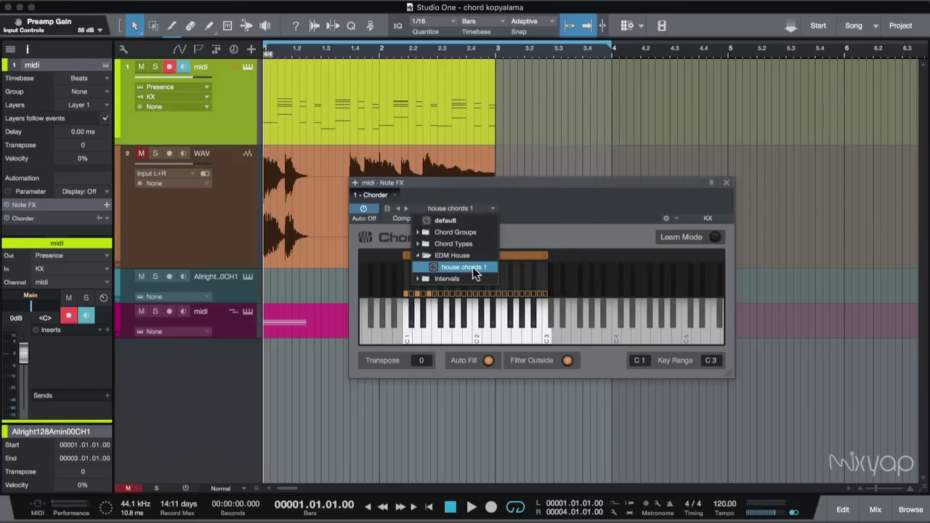
{"action": "left_click", "coordinate": [543, 225]}
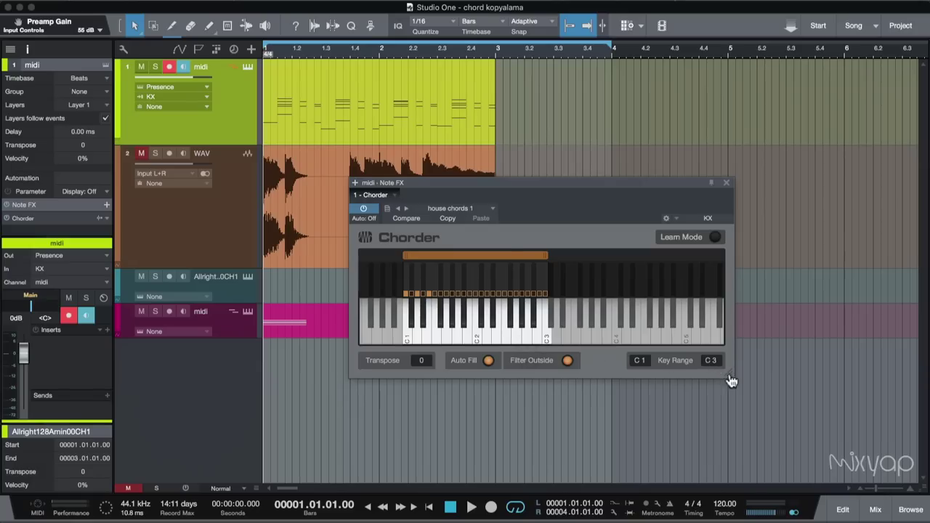
Widen the Chorder window so its keyboard shows more octaves and reposition it over the arrangement
{"action": "left_click_drag", "start_coordinate": [736, 383], "coordinate": [868, 421]}
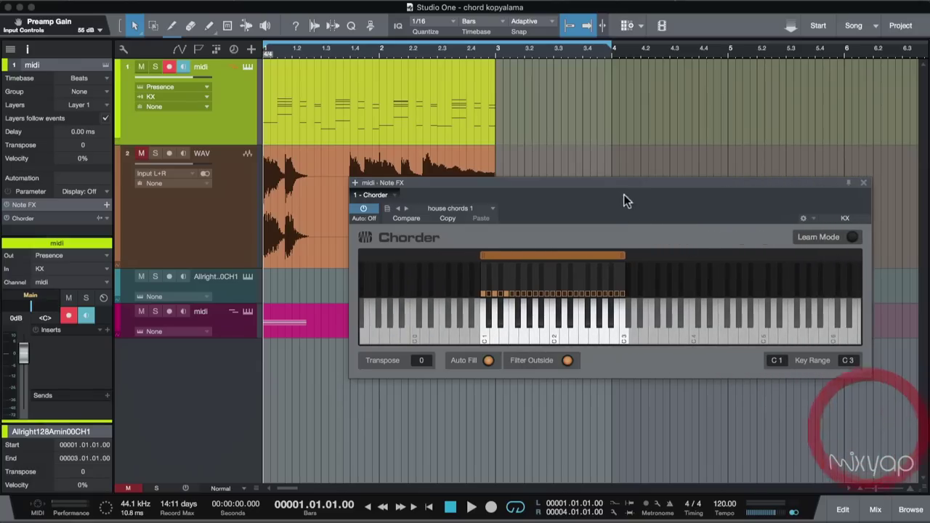
{"action": "left_click_drag", "start_coordinate": [620, 181], "coordinate": [478, 135]}
{"action": "left_click_drag", "start_coordinate": [733, 330], "coordinate": [660, 322]}
{"action": "left_click_drag", "start_coordinate": [480, 165], "coordinate": [558, 197]}
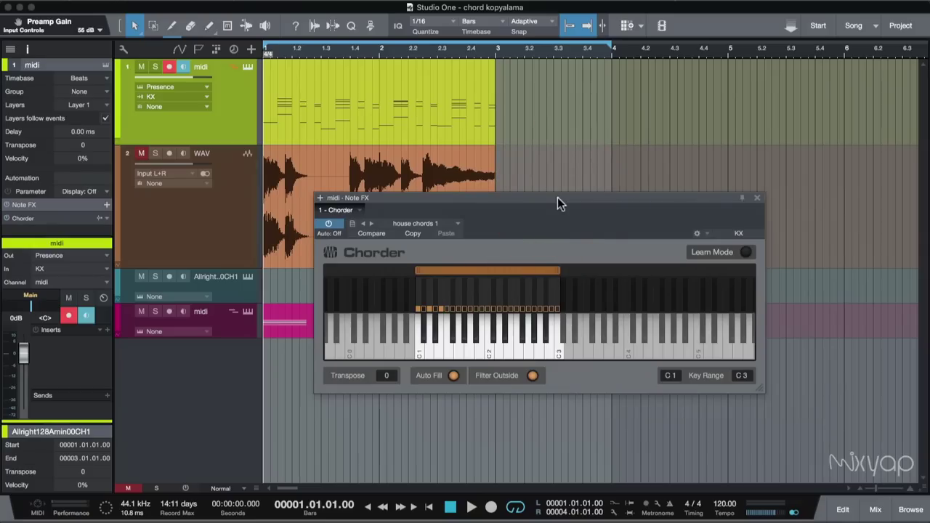
{"action": "left_click_drag", "start_coordinate": [558, 197], "coordinate": [623, 210]}
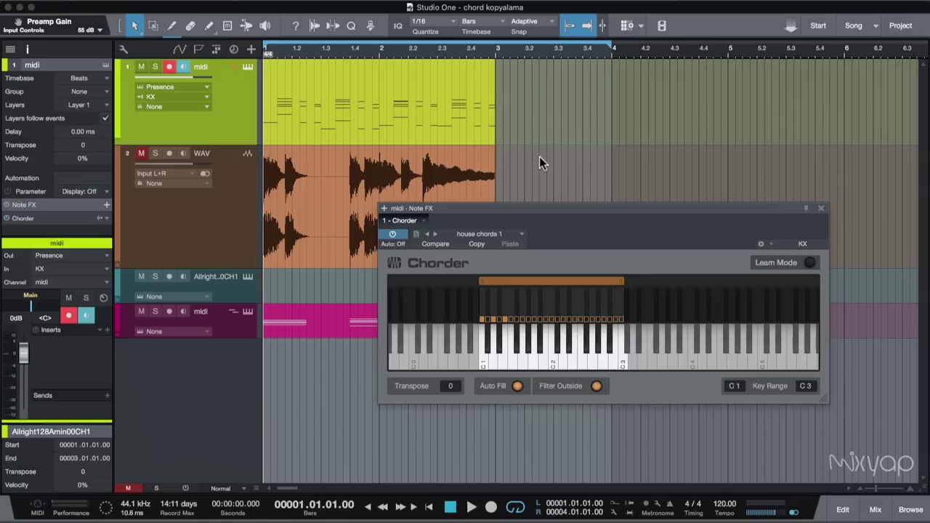
{"action": "left_click_drag", "start_coordinate": [547, 214], "coordinate": [528, 189]}
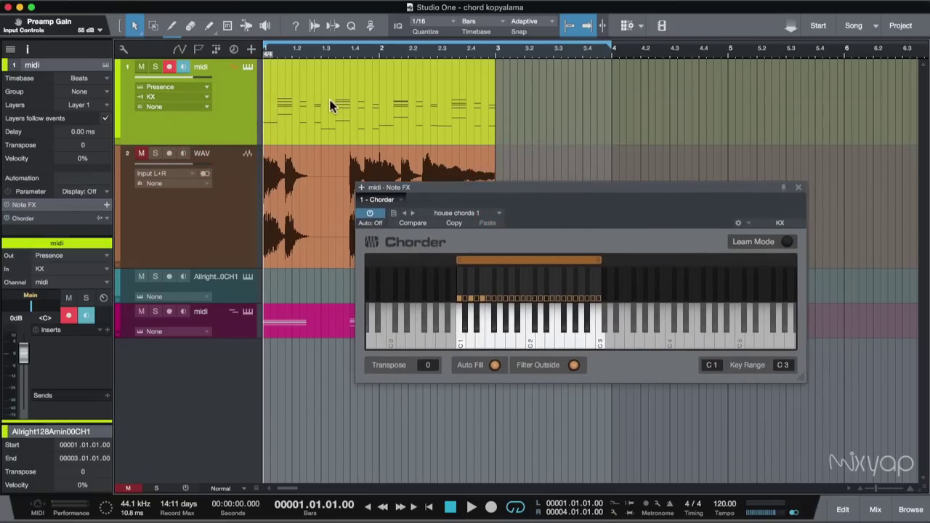
Select the event on the first midi track, solo that track and play it with Chorder active
{"action": "left_click_drag", "start_coordinate": [330, 105], "coordinate": [301, 94]}
{"action": "left_click", "coordinate": [154, 66]}
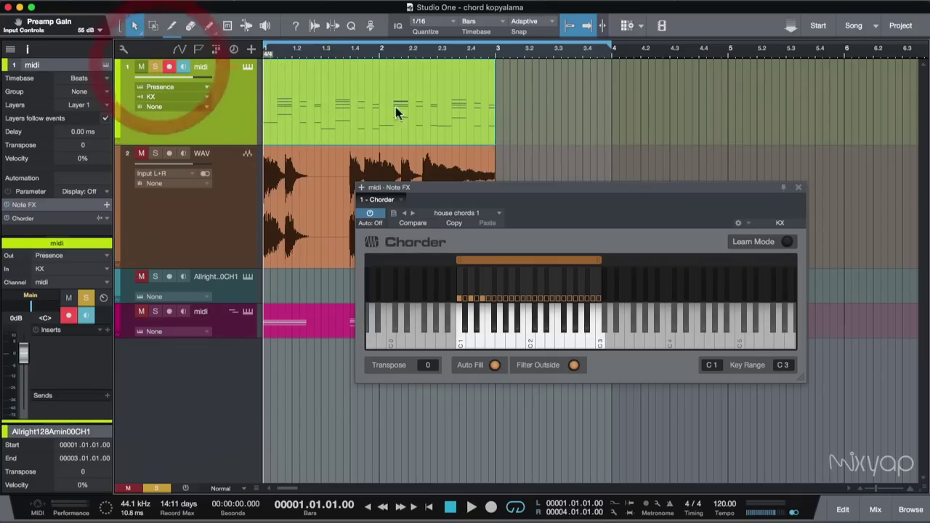
{"action": "key", "text": "space"}
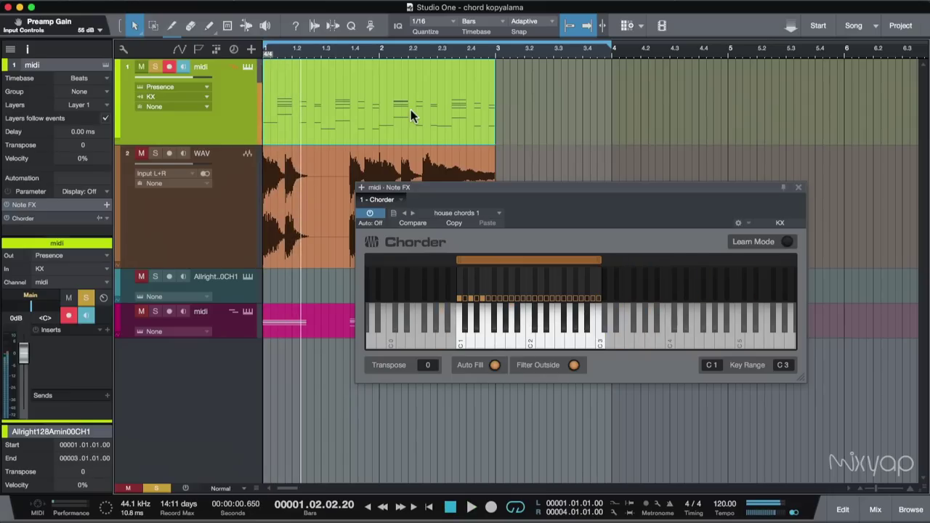
Bypass Chorder on the first midi track and play the soloed part from the song start
{"action": "left_click", "coordinate": [378, 217]}
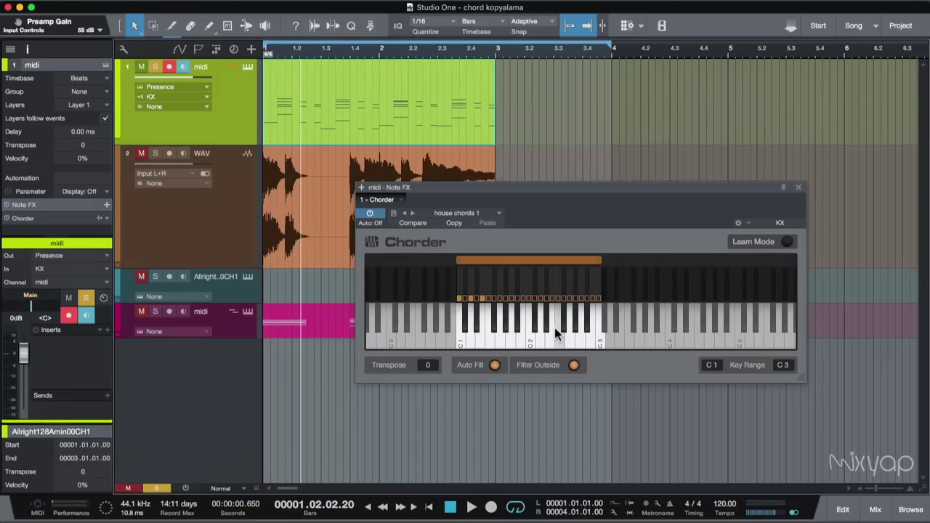
{"action": "left_click", "coordinate": [370, 214]}
{"action": "left_click", "coordinate": [450, 507]}
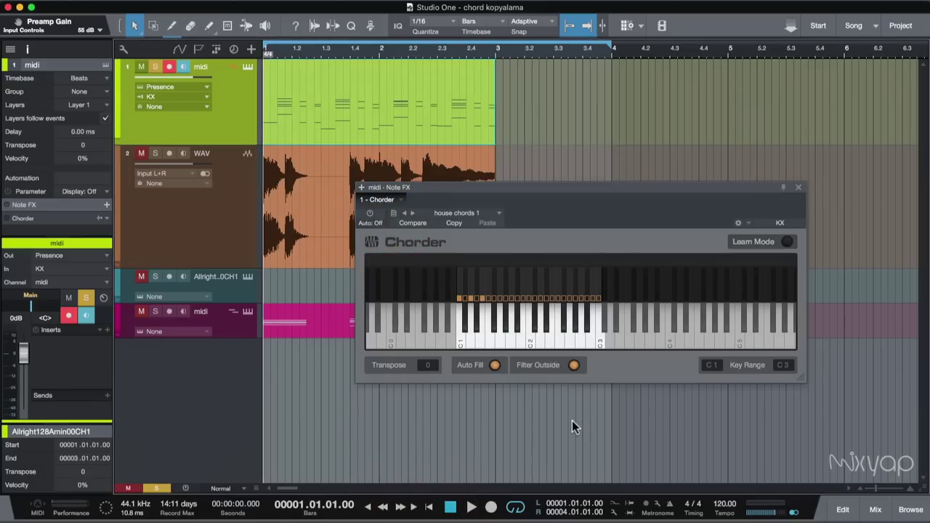
{"action": "key", "text": "space"}
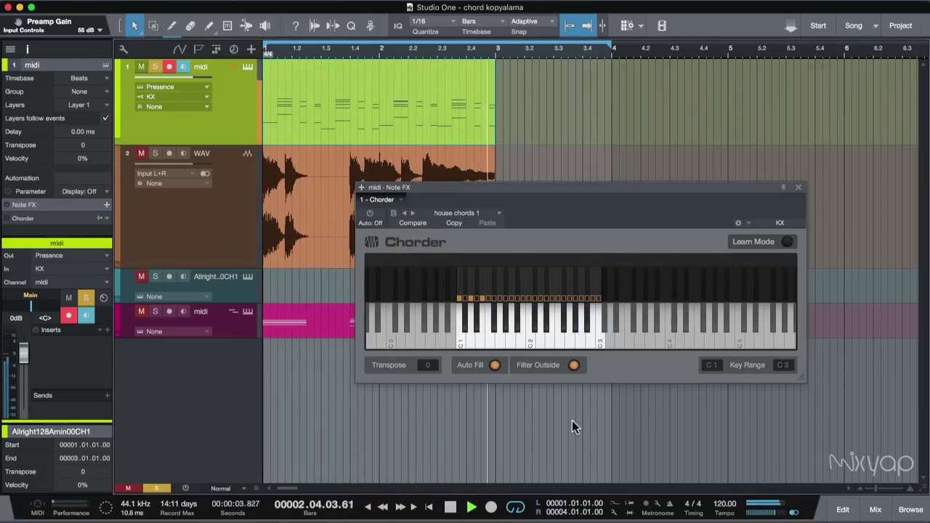
{"action": "key", "text": "space"}
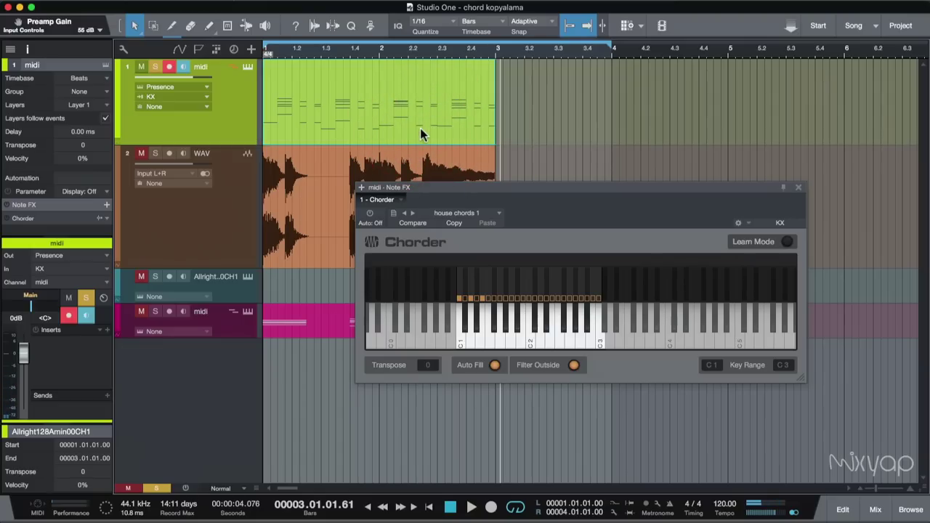
Set the loop range to the selected midi event, bar 1 to bar 3, and play it back
{"action": "key", "text": "space"}
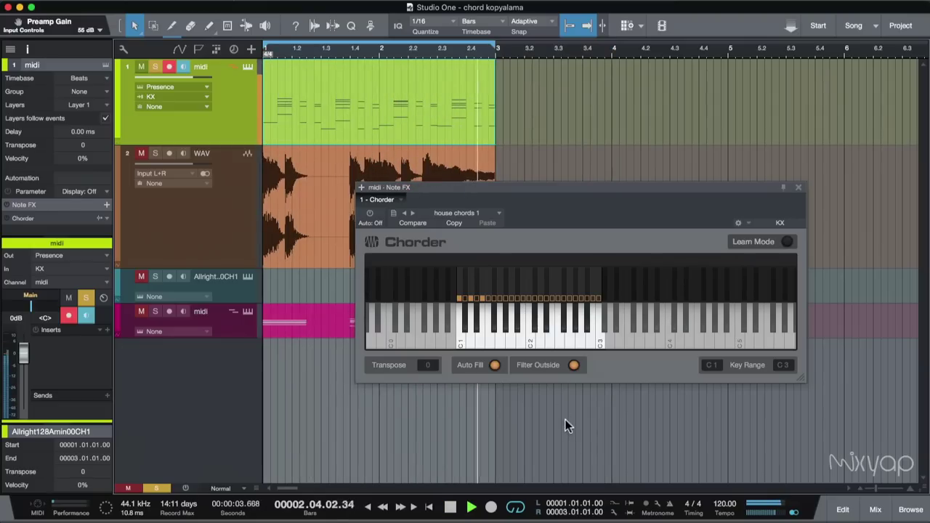
{"action": "key", "text": "space"}
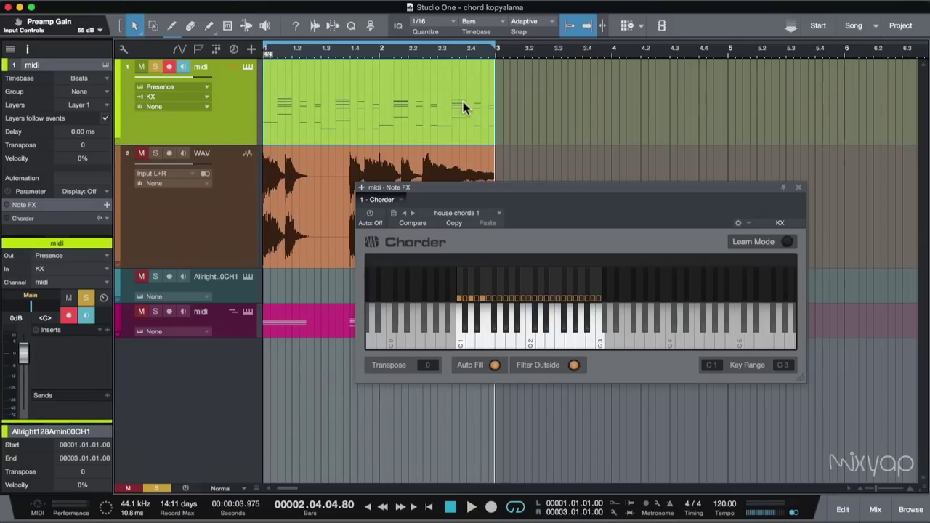
Open the first midi track's event in the note editor, move the Chorder window above it and review the event's notes
{"action": "left_click", "coordinate": [274, 52]}
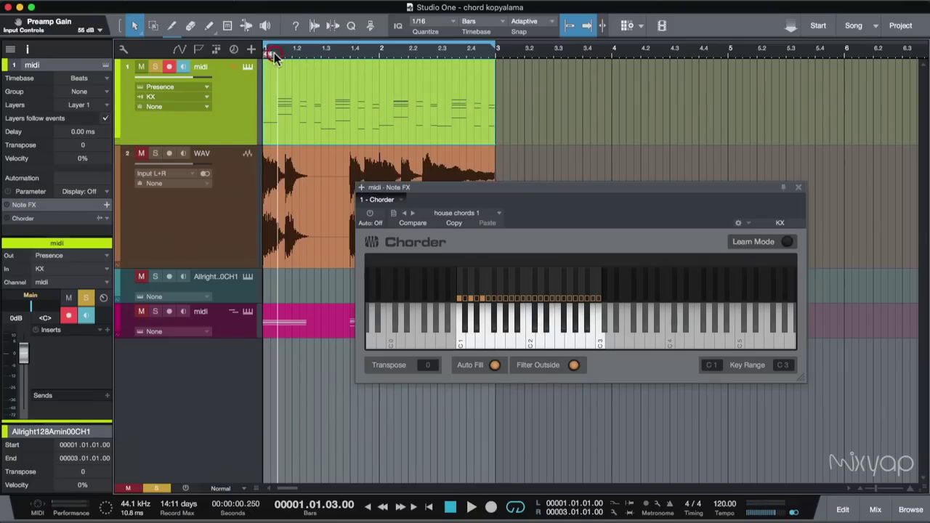
{"action": "double_click", "coordinate": [334, 103]}
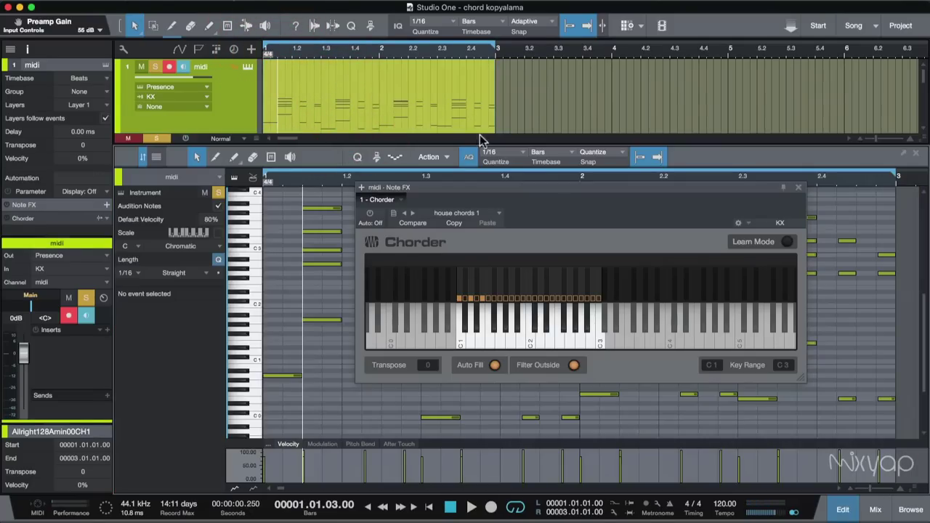
{"action": "left_click_drag", "start_coordinate": [568, 186], "coordinate": [605, 4]}
{"action": "left_click", "coordinate": [322, 156]}
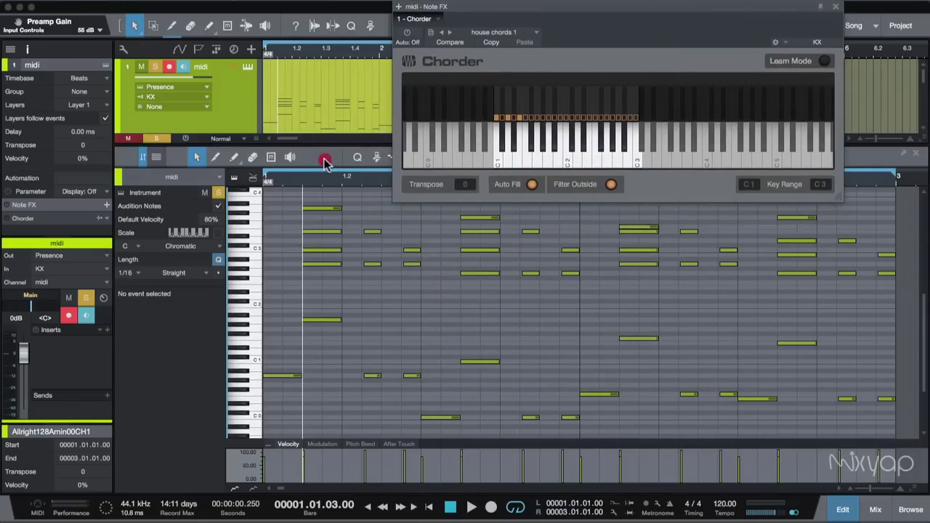
{"action": "left_click_drag", "start_coordinate": [339, 144], "coordinate": [338, 217]}
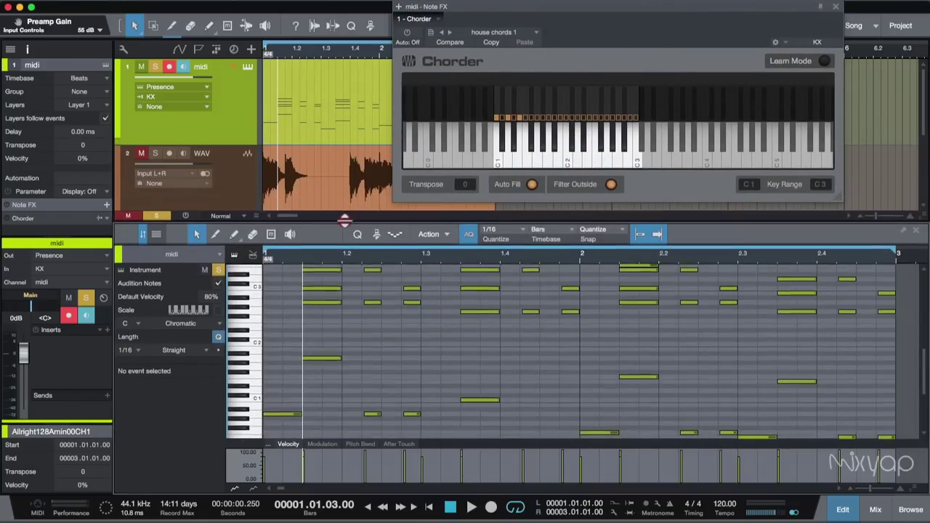
{"action": "scroll", "coordinate": [459, 331], "scroll_direction": "down", "scroll_amount": 8}
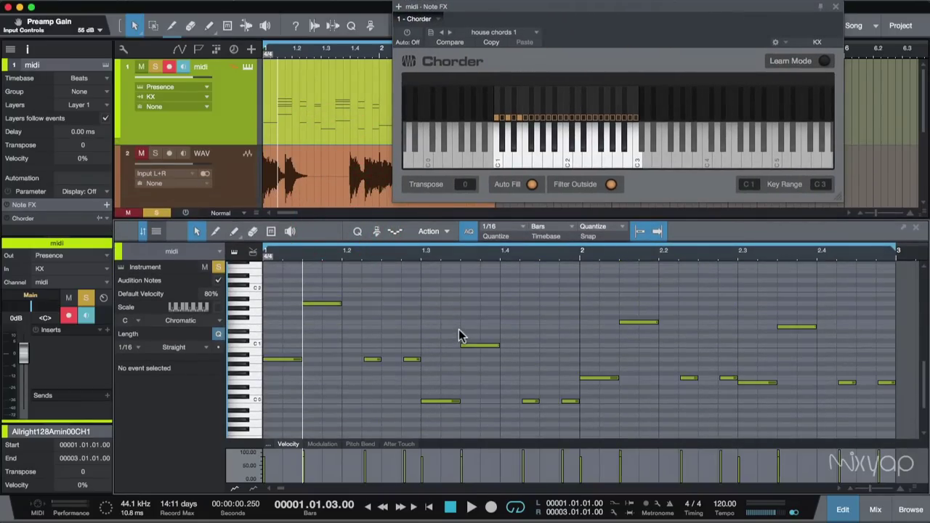
{"action": "scroll", "coordinate": [459, 329], "scroll_direction": "up", "scroll_amount": 4}
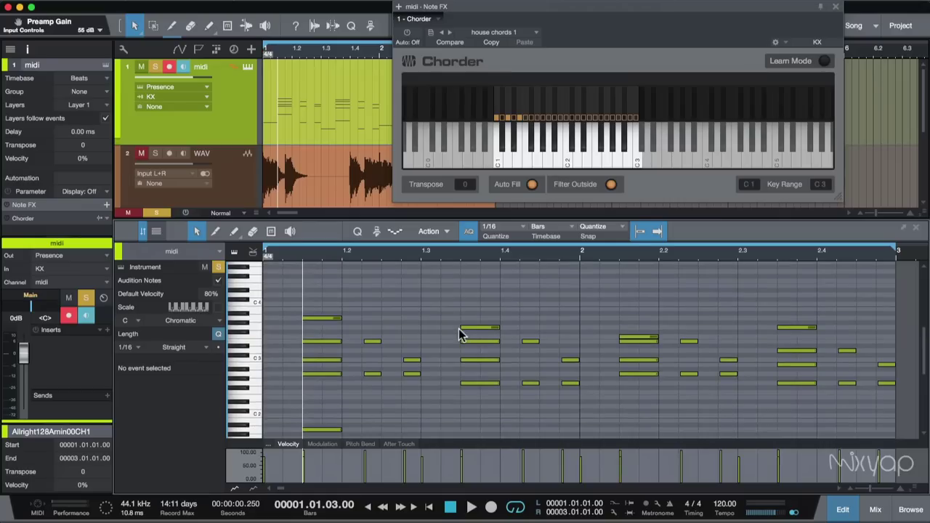
{"action": "scroll", "coordinate": [459, 329], "scroll_direction": "up", "scroll_amount": 20}
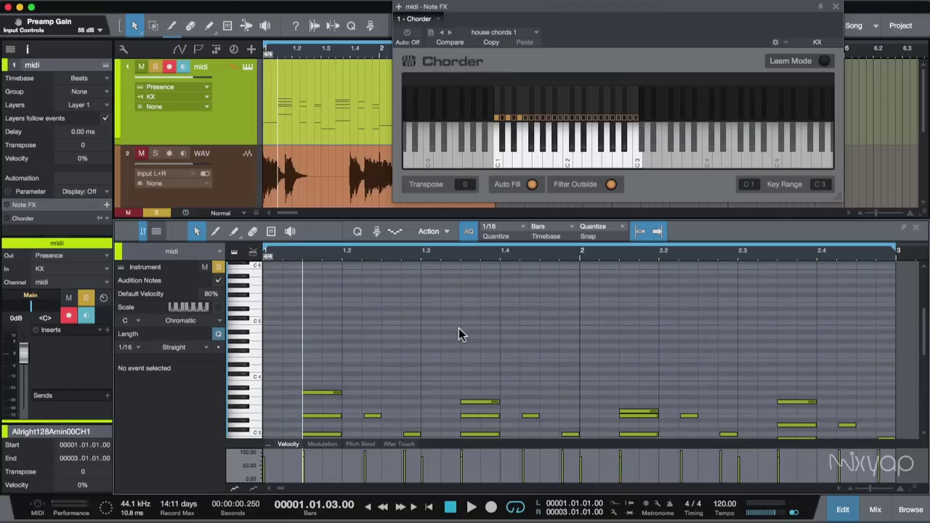
{"action": "scroll", "coordinate": [459, 328], "scroll_direction": "down", "scroll_amount": 16}
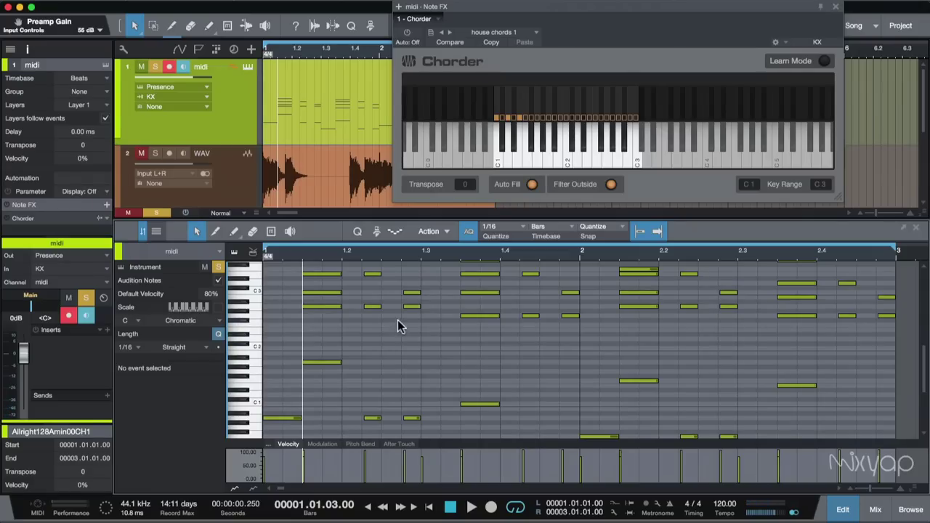
{"action": "scroll", "coordinate": [475, 378], "scroll_direction": "up", "scroll_amount": 2}
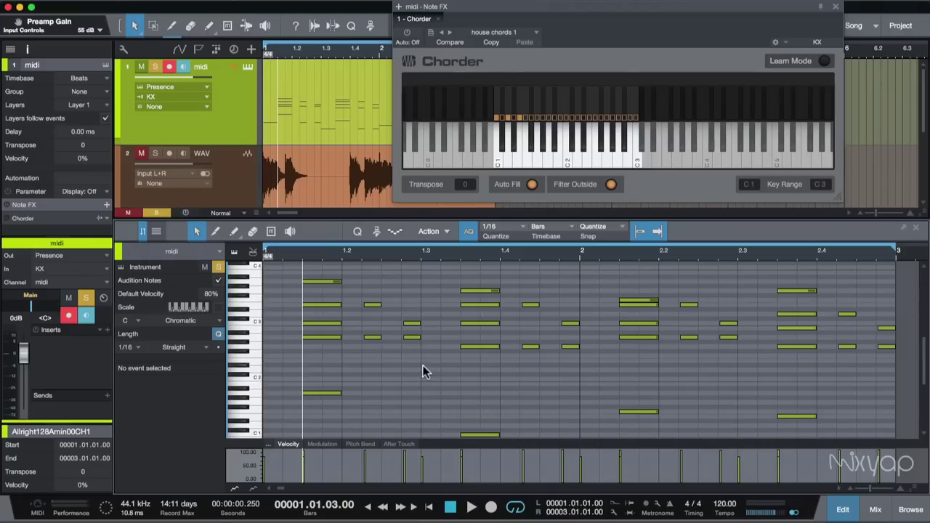
Load Chorder's default preset and activate the effect on the first midi track
{"action": "left_click", "coordinate": [531, 32]}
{"action": "key", "text": "Up"}
{"action": "key", "text": "Up"}
{"action": "key", "text": "Up"}
{"action": "key", "text": "Up"}
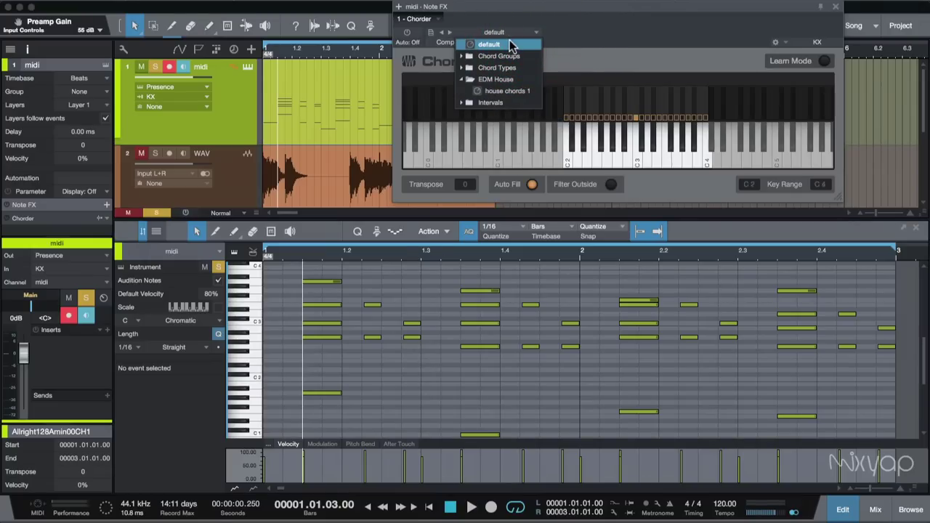
{"action": "left_click", "coordinate": [594, 34]}
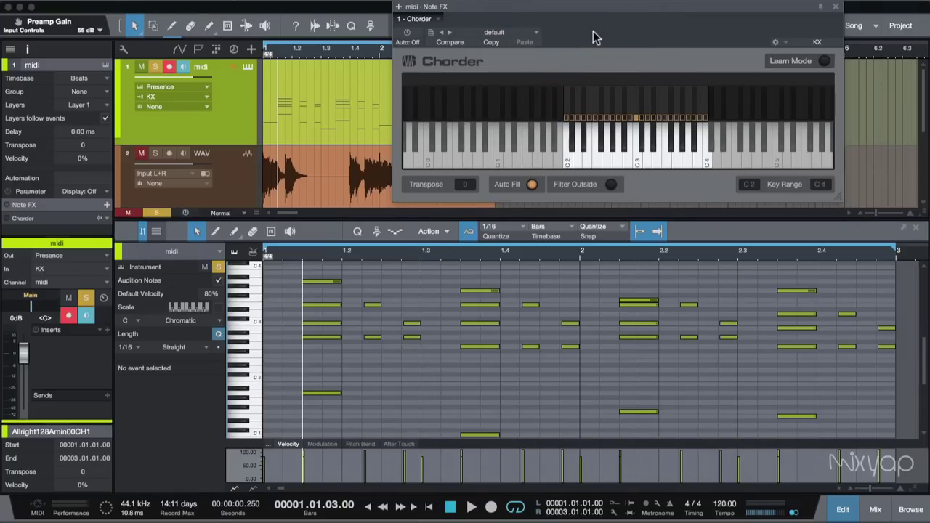
{"action": "left_click", "coordinate": [407, 32]}
{"action": "left_click_drag", "start_coordinate": [604, 11], "coordinate": [594, 10]}
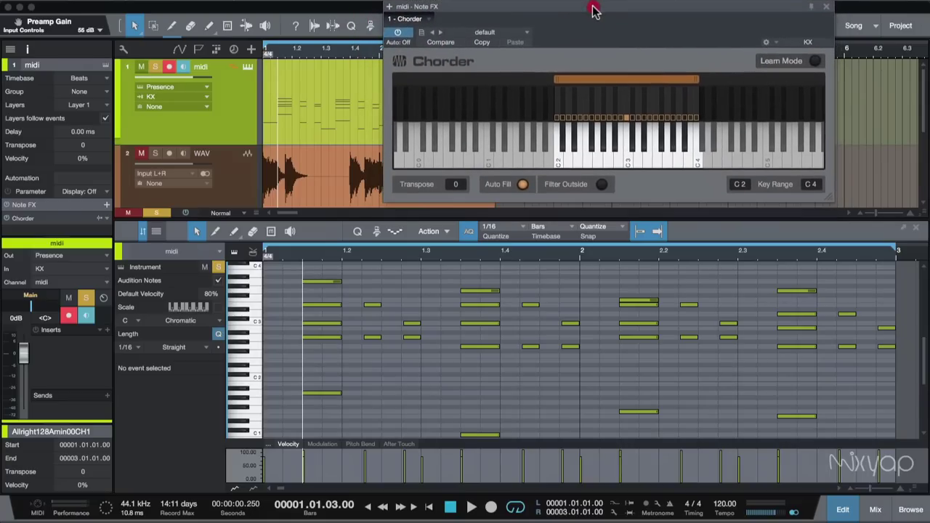
Enable Chorder's Learn Mode and assign the event's first chord, A1, A2, C3, E3 and A3, to trigger key C2
{"action": "left_click", "coordinate": [782, 62]}
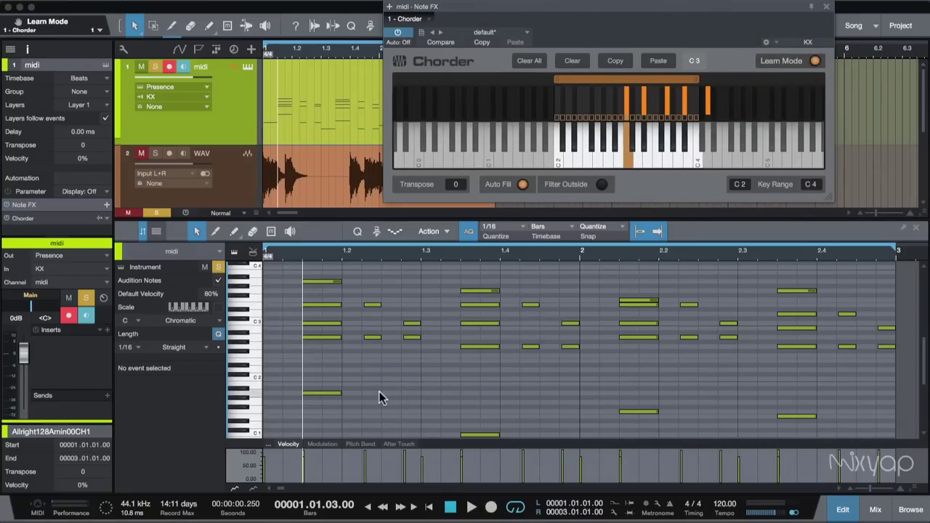
{"action": "left_click", "coordinate": [558, 162]}
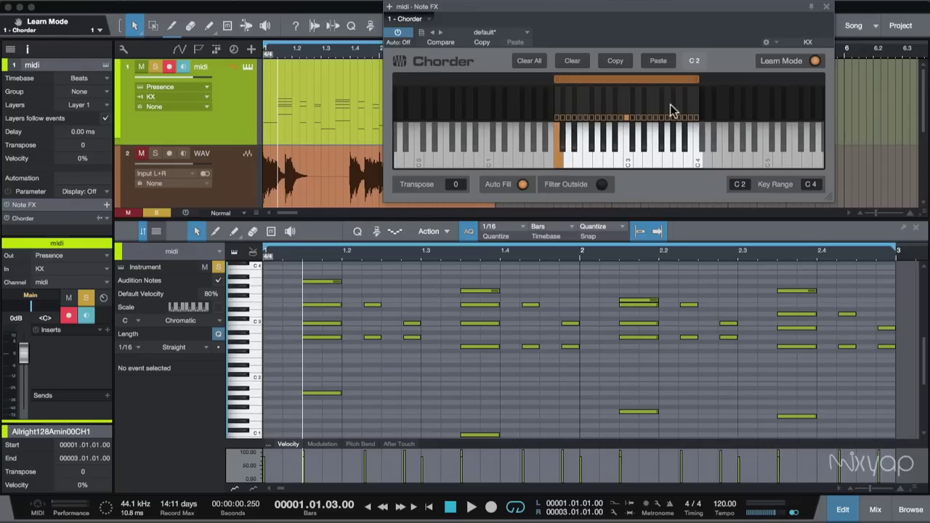
{"action": "scroll", "coordinate": [380, 385], "scroll_direction": "down", "scroll_amount": 1}
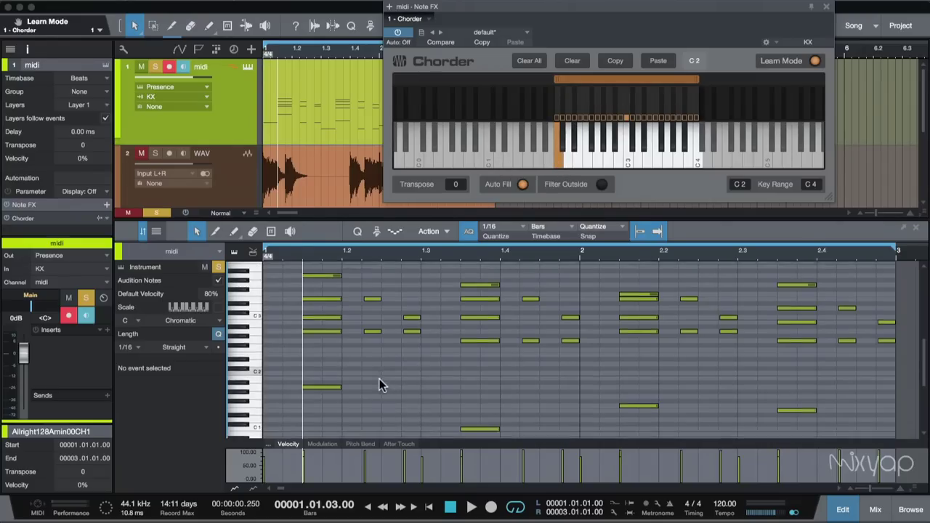
{"action": "scroll", "coordinate": [379, 385], "scroll_direction": "up", "scroll_amount": 5}
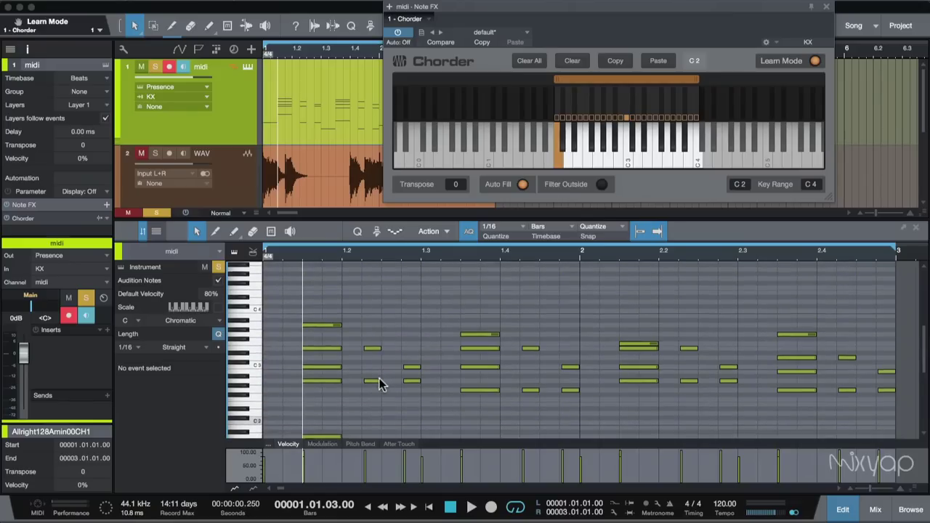
{"action": "scroll", "coordinate": [380, 386], "scroll_direction": "down", "scroll_amount": 6}
{"action": "left_click", "coordinate": [328, 372]}
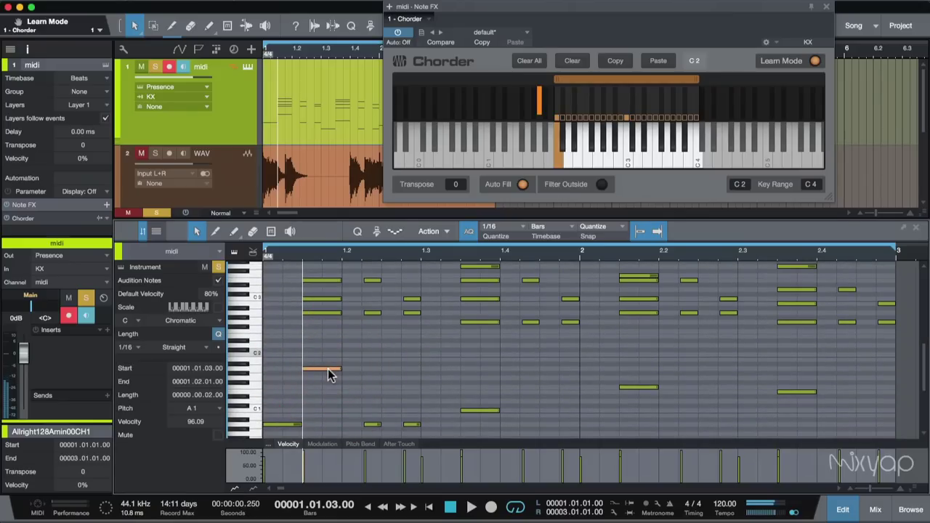
{"action": "left_click_drag", "start_coordinate": [329, 374], "coordinate": [326, 311]}
{"action": "scroll", "coordinate": [364, 347], "scroll_direction": "up", "scroll_amount": 1}
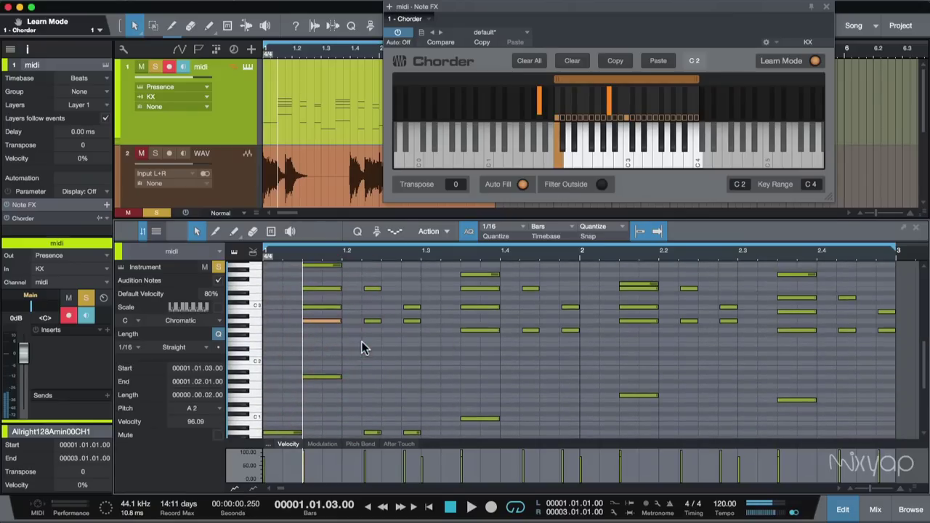
{"action": "scroll", "coordinate": [364, 347], "scroll_direction": "up", "scroll_amount": 2}
{"action": "left_click_drag", "start_coordinate": [331, 346], "coordinate": [332, 333]}
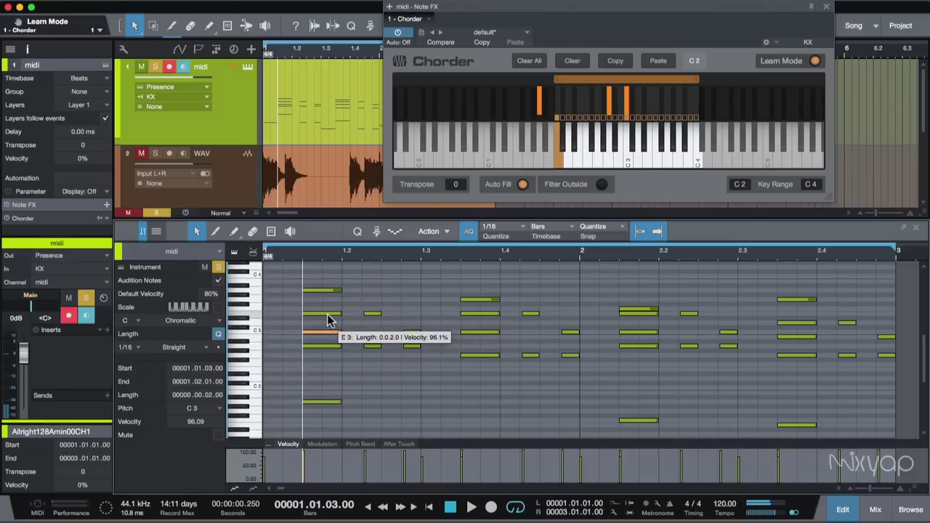
{"action": "left_click", "coordinate": [326, 291]}
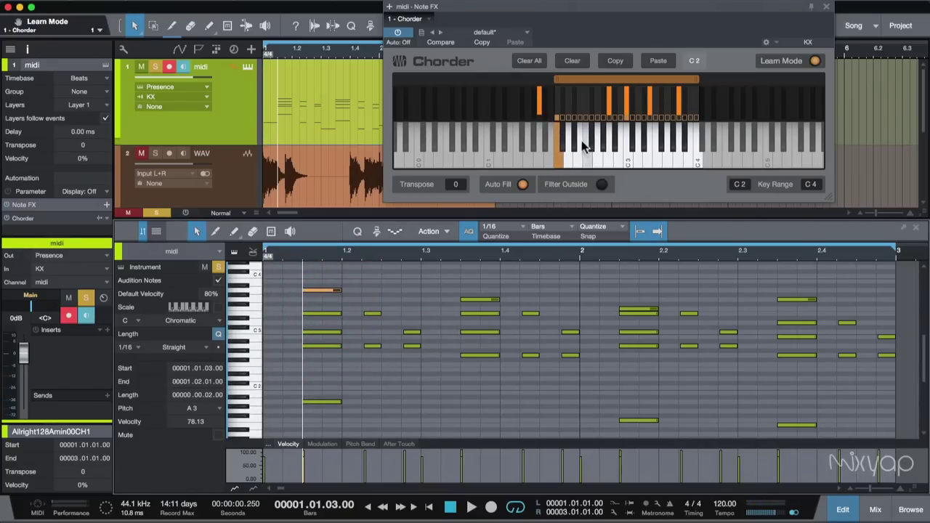
Teach trigger key D2 the event's second chord: C1, G2, C3, E3 and G3
{"action": "left_click", "coordinate": [567, 157]}
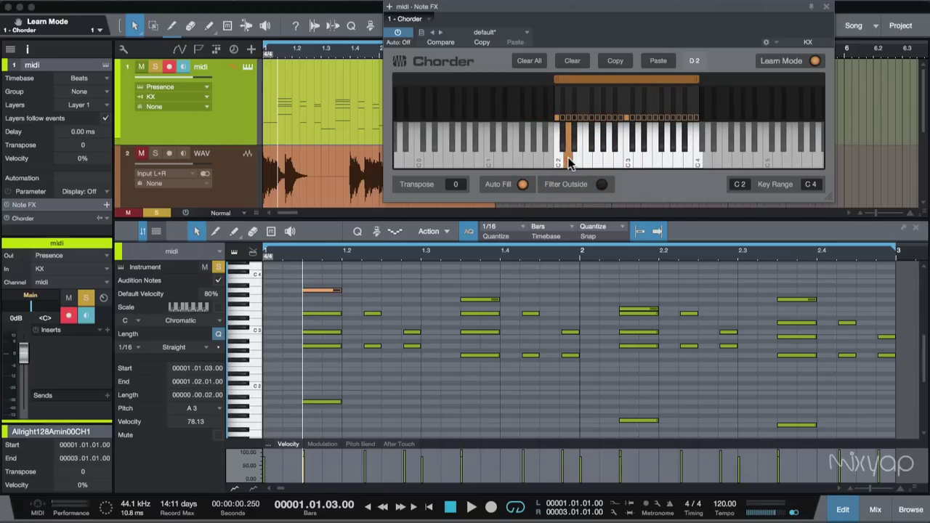
{"action": "scroll", "coordinate": [523, 297], "scroll_direction": "down", "scroll_amount": 3}
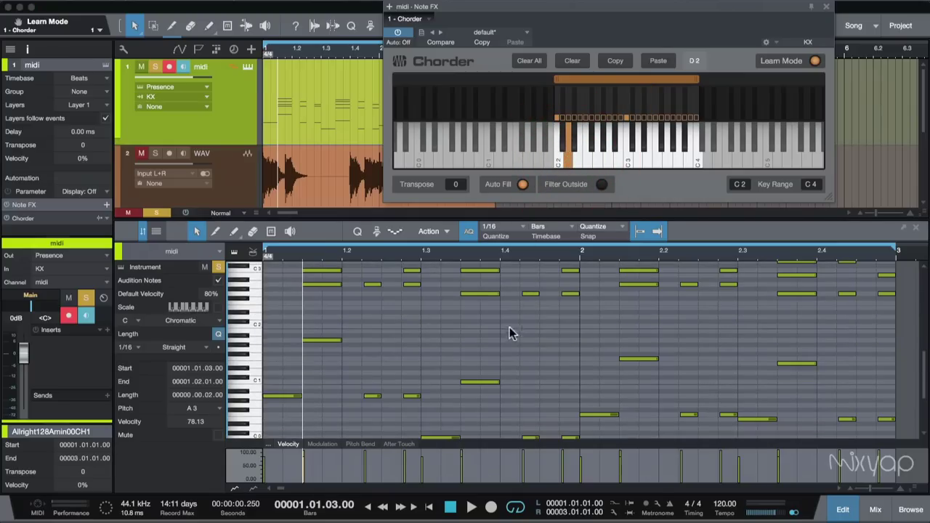
{"action": "left_click", "coordinate": [485, 383]}
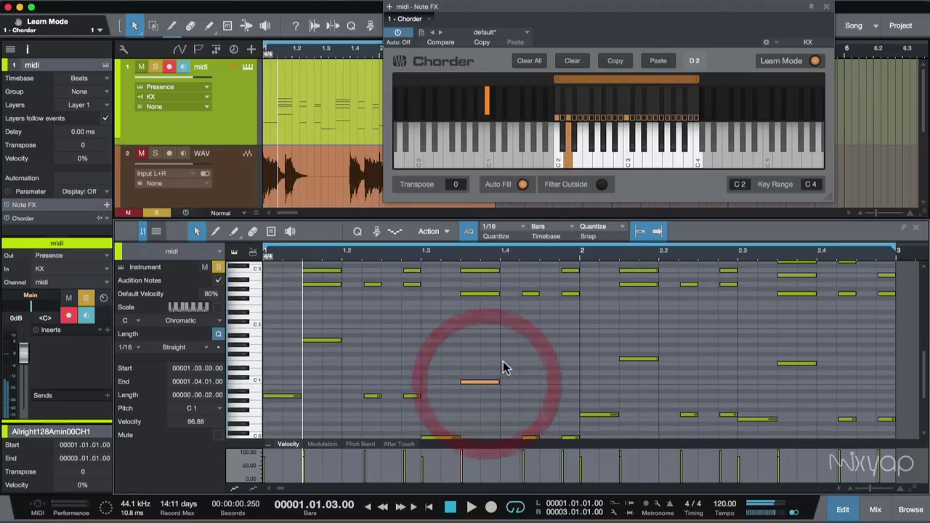
{"action": "scroll", "coordinate": [504, 366], "scroll_direction": "up", "scroll_amount": 2}
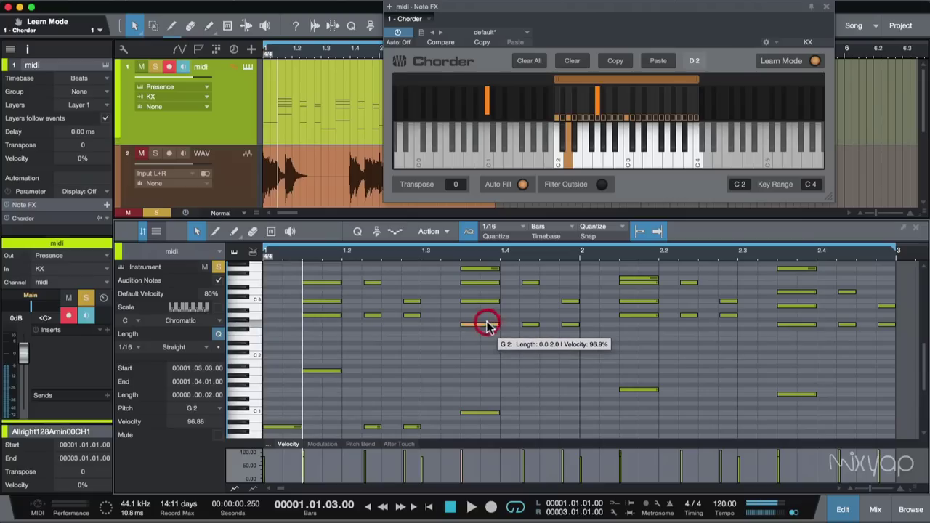
{"action": "left_click", "coordinate": [483, 299]}
{"action": "left_click", "coordinate": [489, 269]}
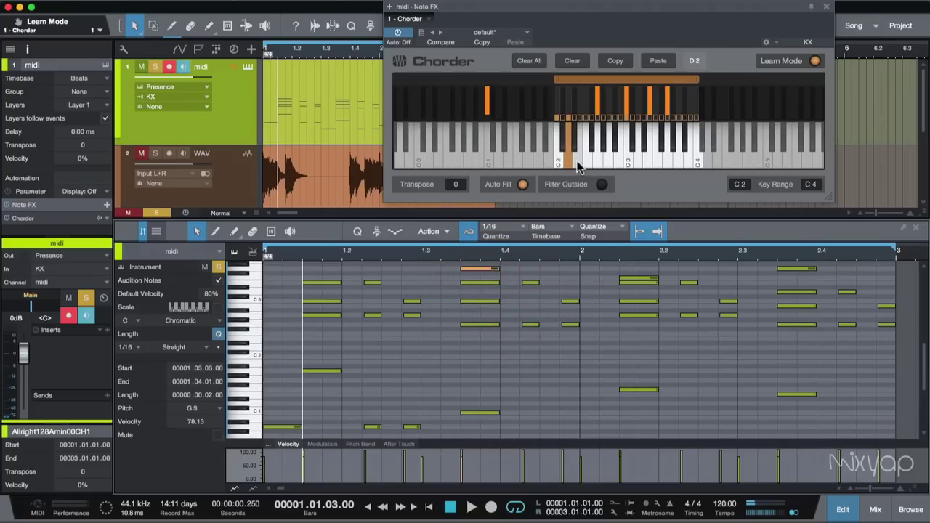
Teach trigger key E2 the event's third chord: F1, A2, C3, E3 and F3
{"action": "left_click", "coordinate": [579, 161]}
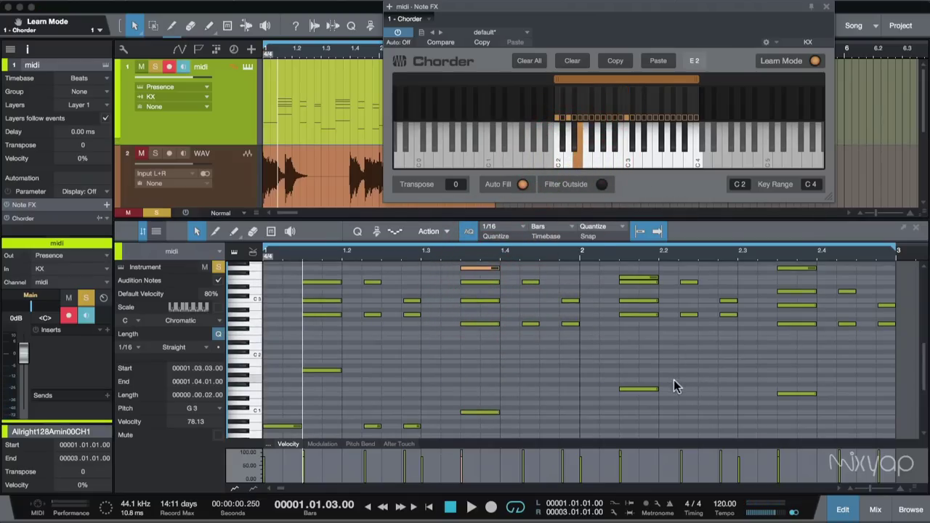
{"action": "scroll", "coordinate": [674, 381], "scroll_direction": "down", "scroll_amount": 2}
{"action": "scroll", "coordinate": [658, 366], "scroll_direction": "up", "scroll_amount": 3}
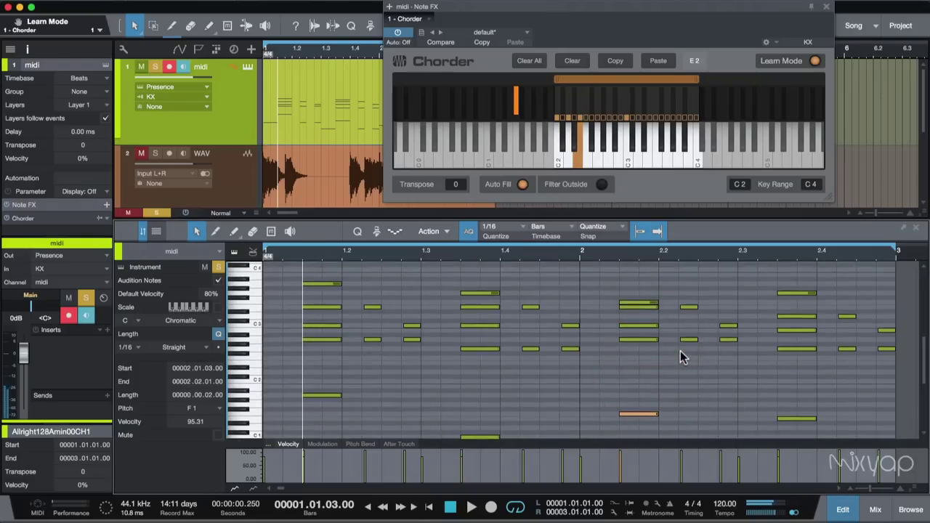
{"action": "left_click", "coordinate": [646, 336]}
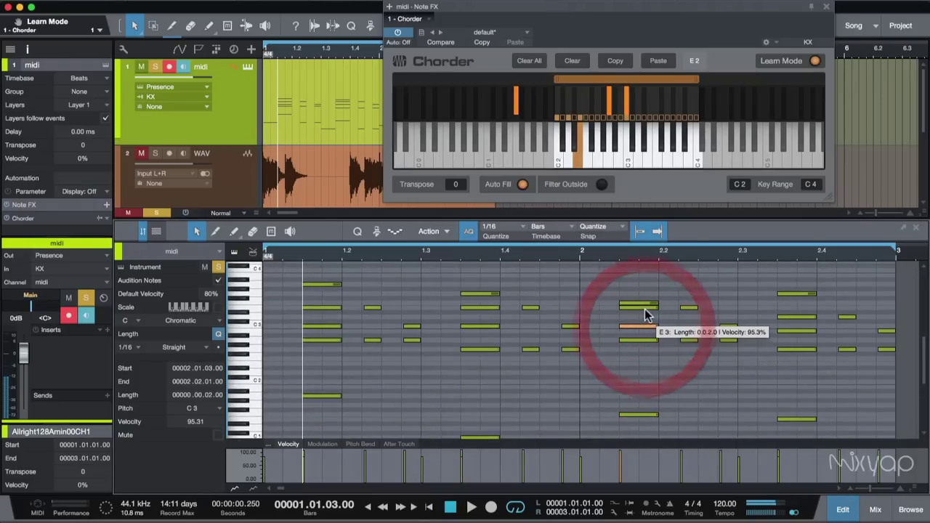
{"action": "left_click", "coordinate": [636, 305]}
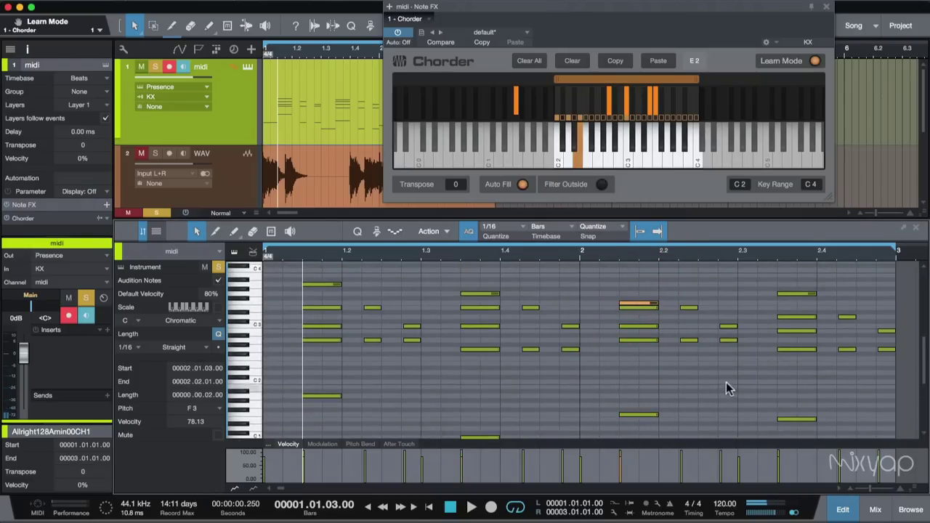
Teach trigger key F2 the event's fourth chord, E1, G2, B2, D3 and G3, and turn Learn Mode off
{"action": "left_click", "coordinate": [590, 165]}
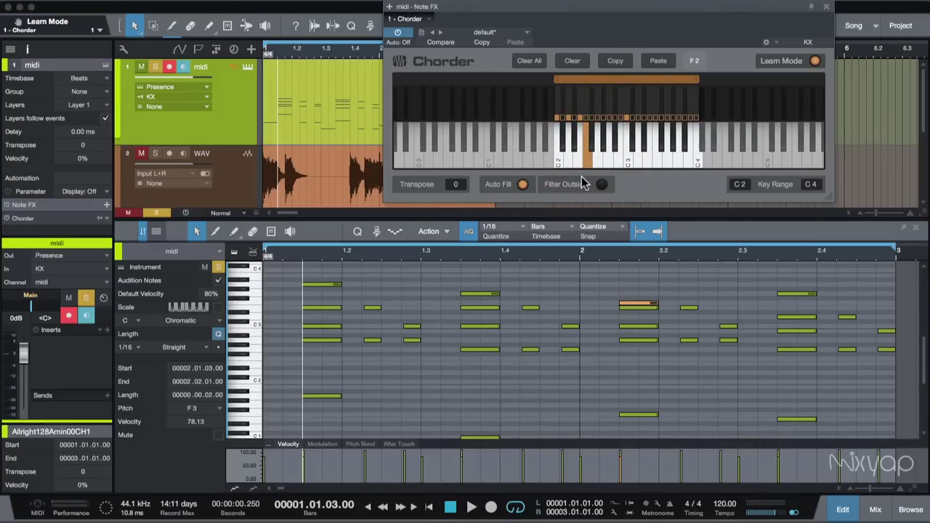
{"action": "scroll", "coordinate": [775, 380], "scroll_direction": "down", "scroll_amount": 3}
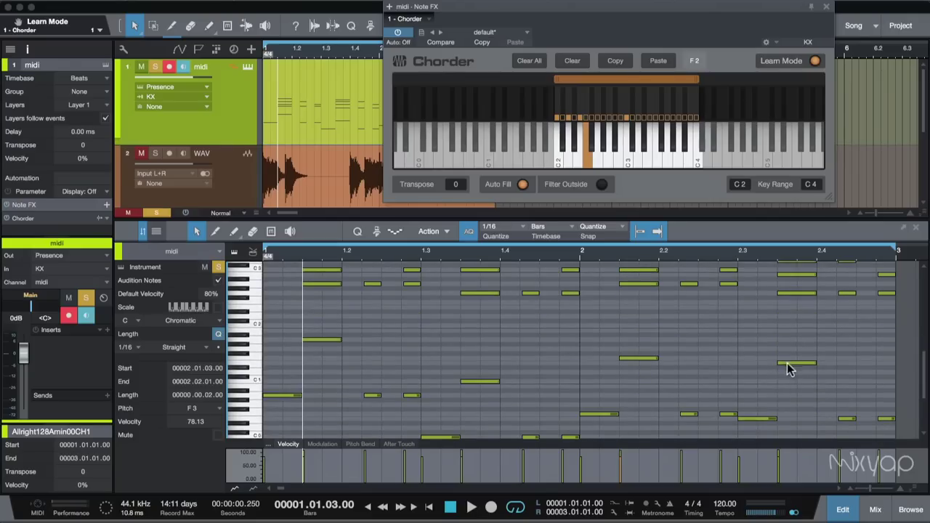
{"action": "left_click", "coordinate": [789, 364]}
{"action": "scroll", "coordinate": [799, 331], "scroll_direction": "up", "scroll_amount": 1}
{"action": "left_click", "coordinate": [795, 319]}
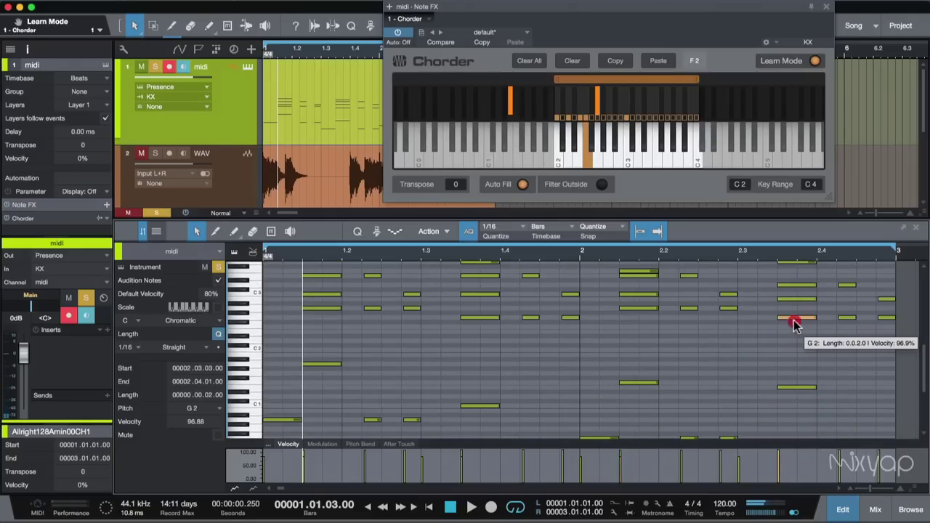
{"action": "left_click_drag", "start_coordinate": [794, 325], "coordinate": [799, 291]}
{"action": "scroll", "coordinate": [799, 291], "scroll_direction": "up", "scroll_amount": 1}
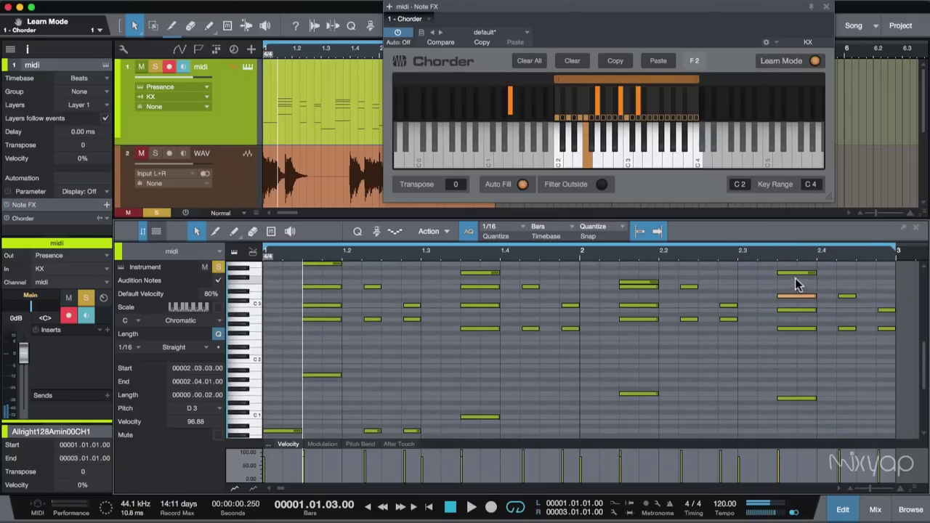
{"action": "left_click", "coordinate": [795, 274]}
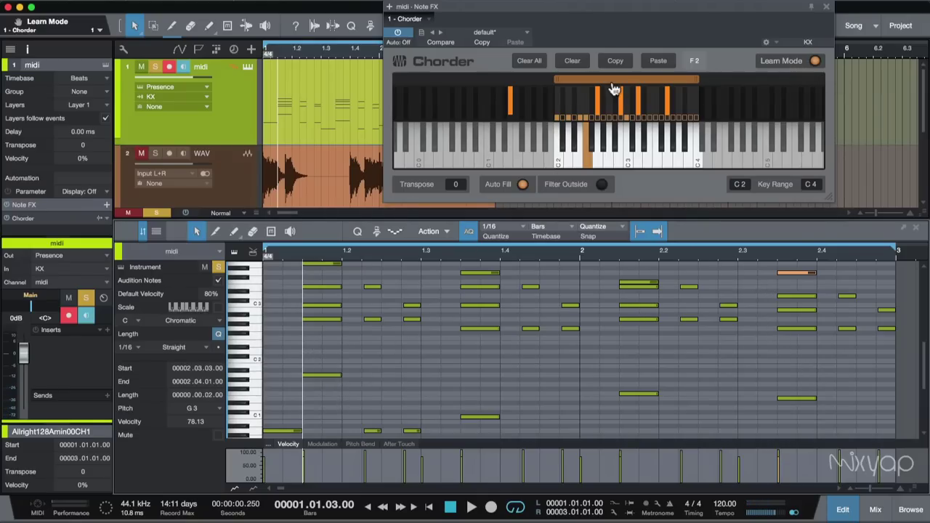
{"action": "left_click", "coordinate": [788, 62]}
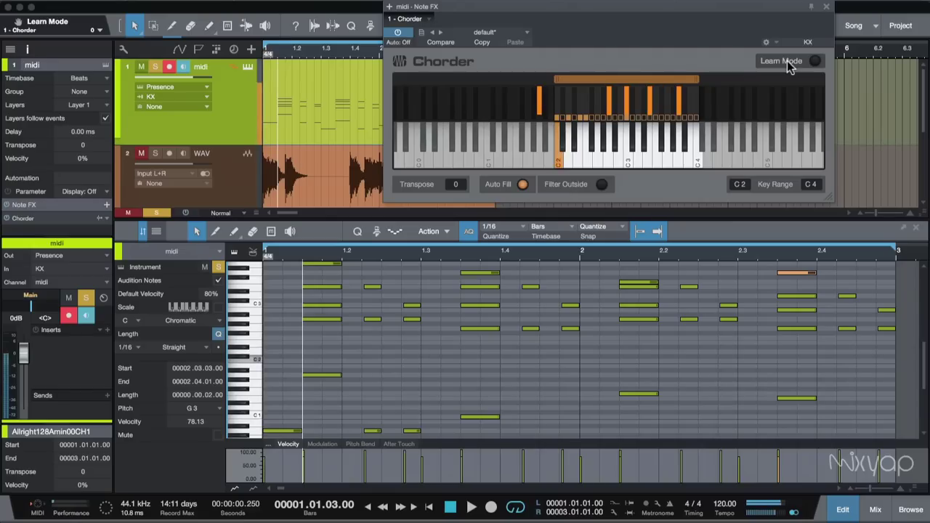
Delete the short notes between the first and second chords and the low note before the first chord
{"action": "key", "text": "space"}
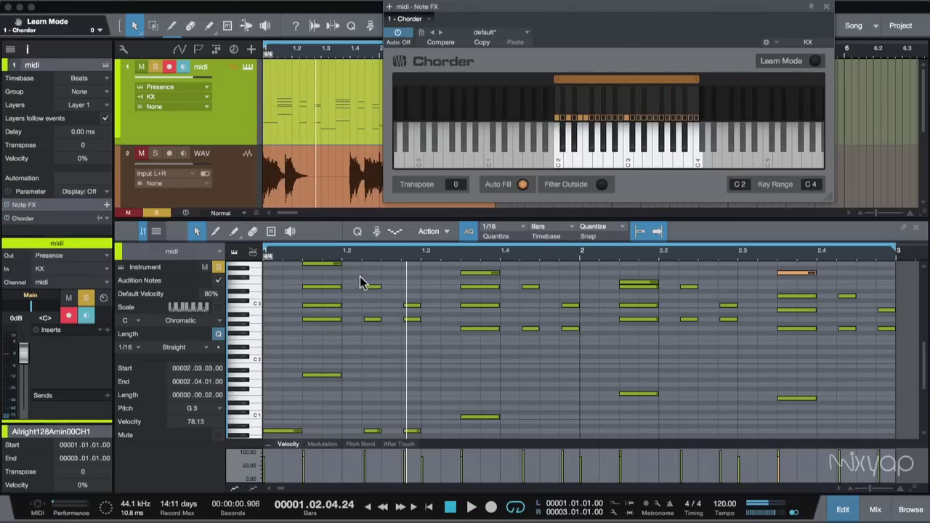
{"action": "left_click_drag", "start_coordinate": [361, 282], "coordinate": [442, 457]}
{"action": "key", "text": "Delete"}
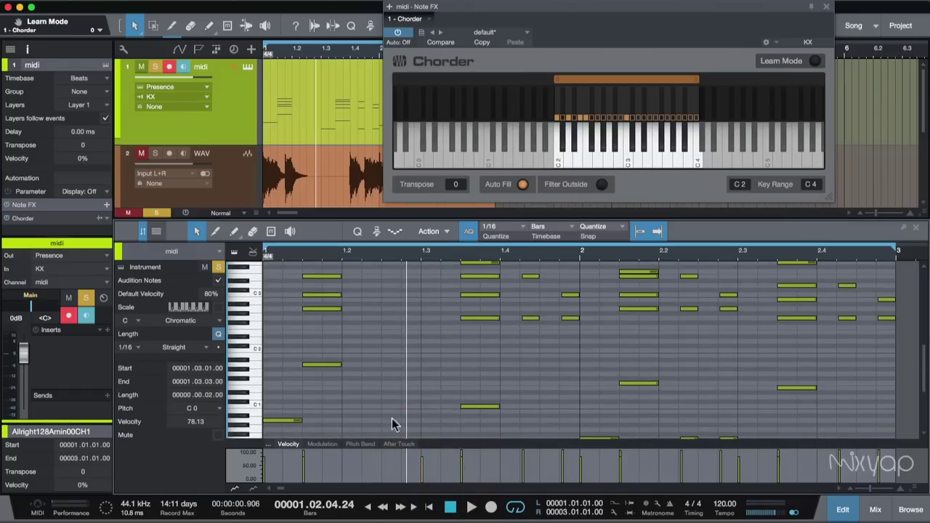
{"action": "left_click", "coordinate": [270, 421]}
{"action": "key", "text": "Delete"}
Delete the remaining low bass notes at and below C0 from the second chord's beat to the end of the event
{"action": "left_click_drag", "start_coordinate": [441, 381], "coordinate": [514, 360]}
{"action": "left_click_drag", "start_coordinate": [560, 401], "coordinate": [899, 425]}
{"action": "key", "text": "Delete"}
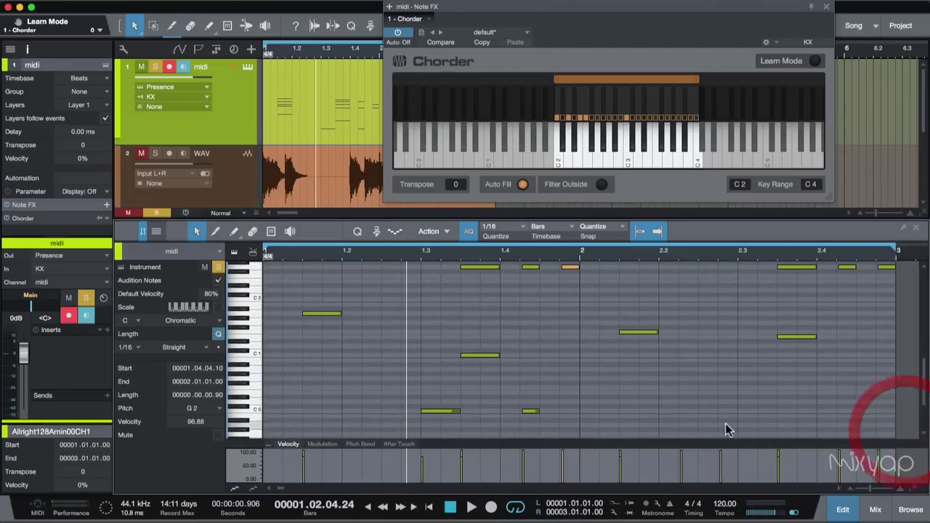
{"action": "left_click_drag", "start_coordinate": [601, 399], "coordinate": [389, 410]}
{"action": "scroll", "coordinate": [599, 432], "scroll_direction": "up", "scroll_amount": 6}
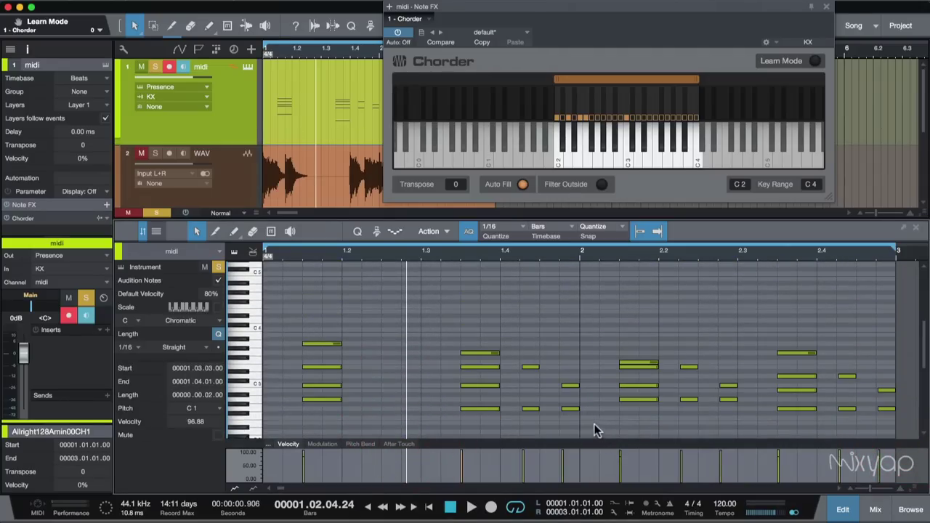
Delete the short repeated notes that follow the second, third and fourth chords, keeping only the four sustained chords
{"action": "scroll", "coordinate": [585, 428], "scroll_direction": "down", "scroll_amount": 2}
{"action": "left_click_drag", "start_coordinate": [520, 282], "coordinate": [577, 431]}
{"action": "key", "text": "Delete"}
{"action": "key", "text": "w"}
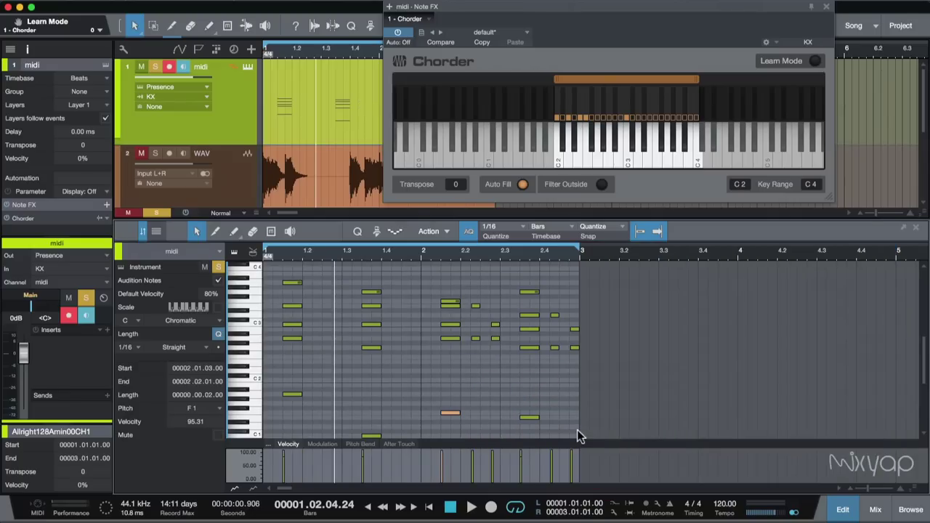
{"action": "scroll", "coordinate": [420, 377], "scroll_direction": "down", "scroll_amount": 2}
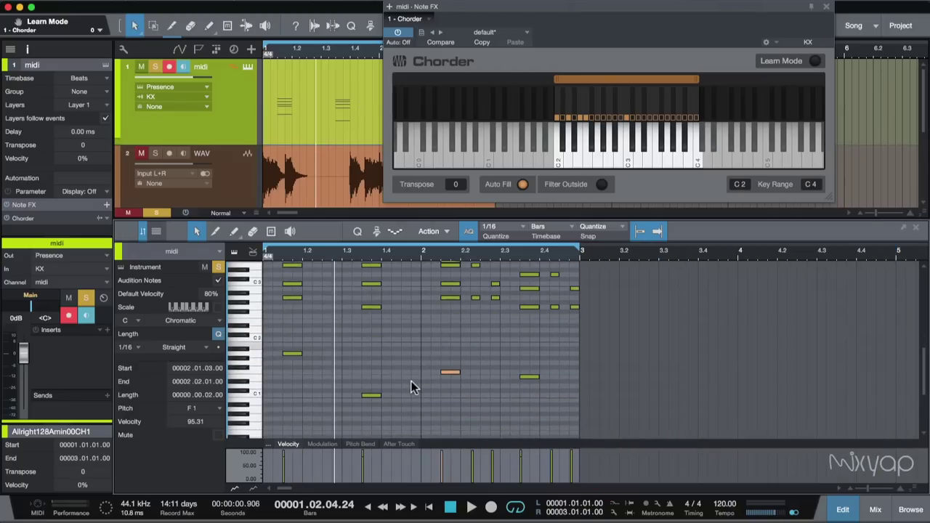
{"action": "left_click_drag", "start_coordinate": [508, 273], "coordinate": [473, 337]}
{"action": "key", "text": "Delete"}
{"action": "left_click_drag", "start_coordinate": [602, 280], "coordinate": [545, 355]}
{"action": "key", "text": "Delete"}
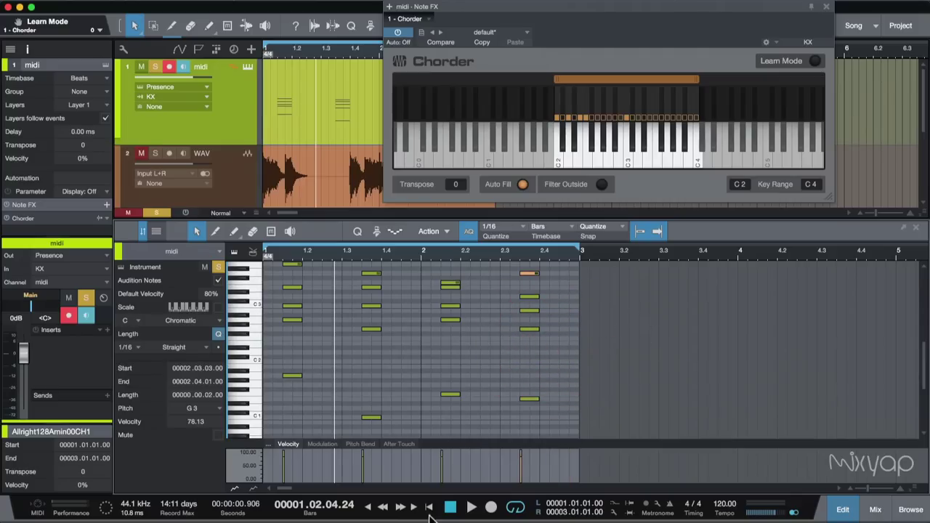
Play the cleaned-up part from the start with Chorder active
{"action": "left_click", "coordinate": [429, 507]}
{"action": "key", "text": "space"}
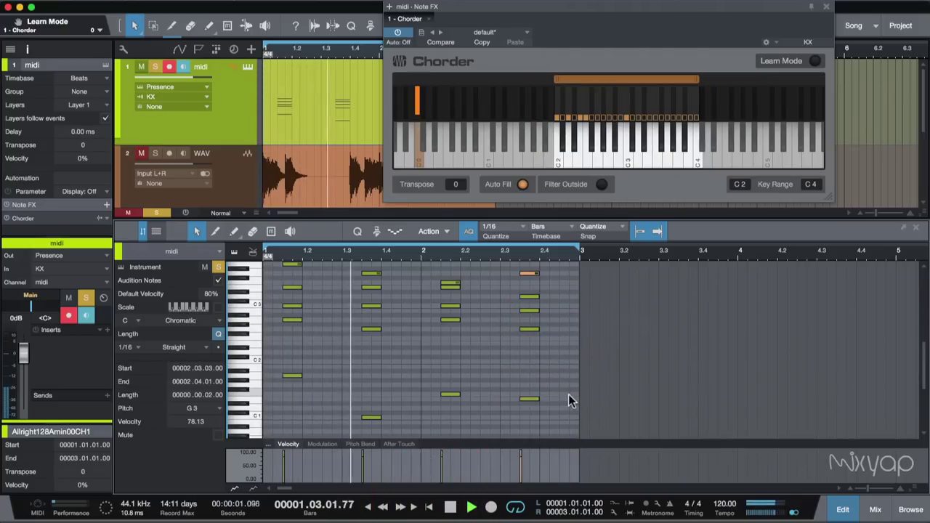
{"action": "key", "text": "space"}
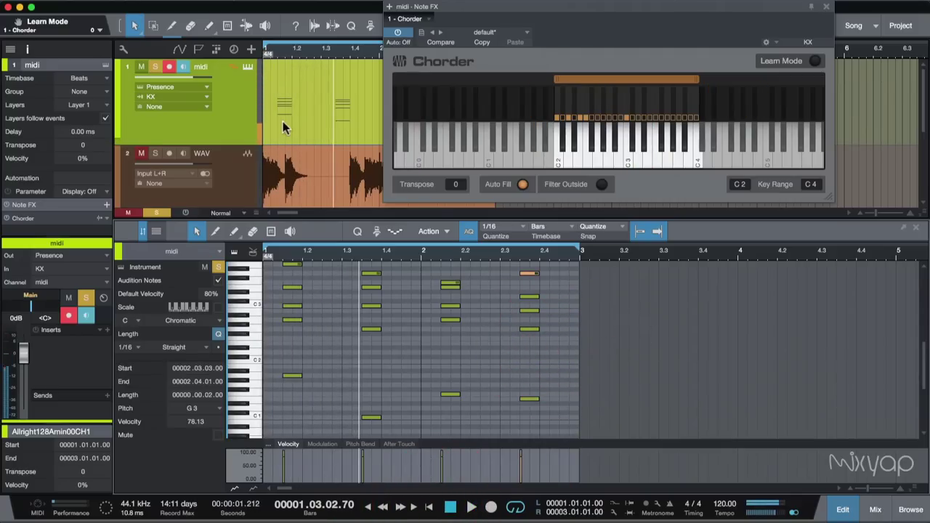
Bypass Chorder, play the part from the start for comparison, and reactivate Chorder
{"action": "left_click", "coordinate": [400, 33]}
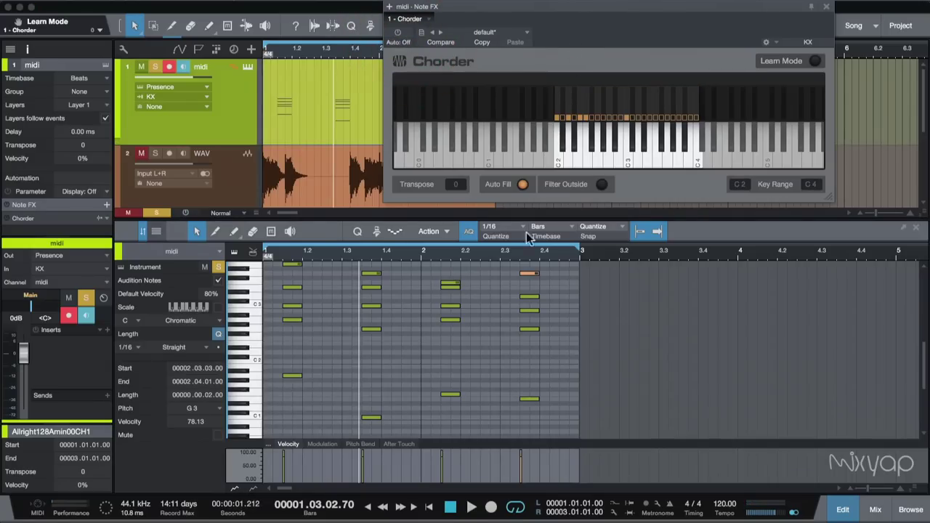
{"action": "left_click", "coordinate": [429, 507]}
{"action": "key", "text": "space"}
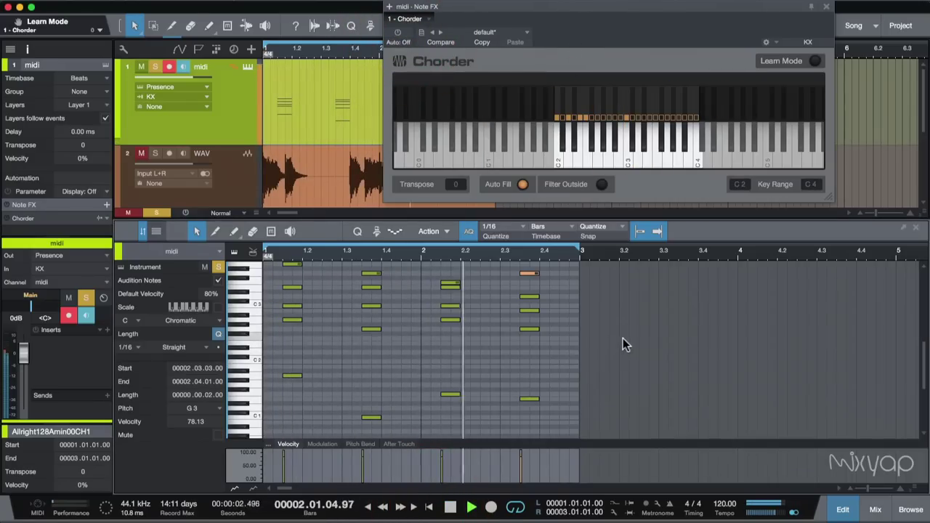
{"action": "key", "text": "space"}
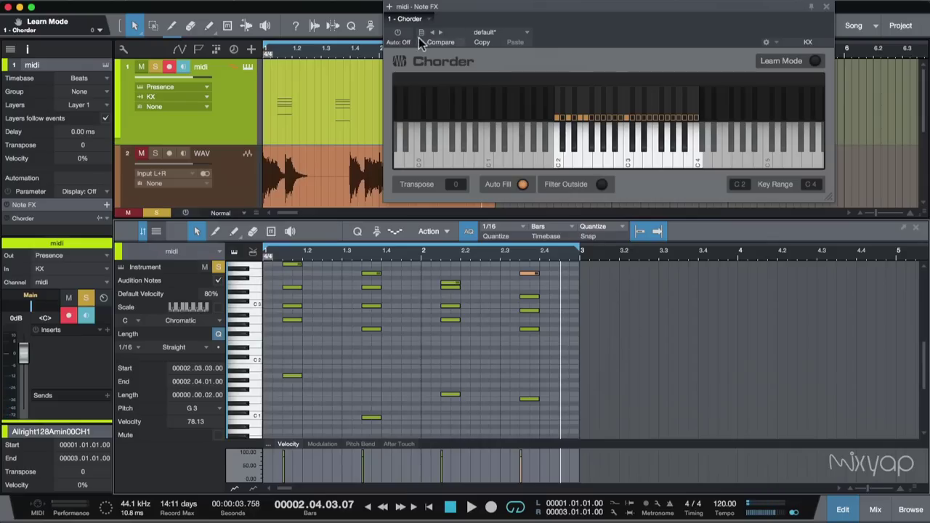
{"action": "left_click", "coordinate": [397, 32]}
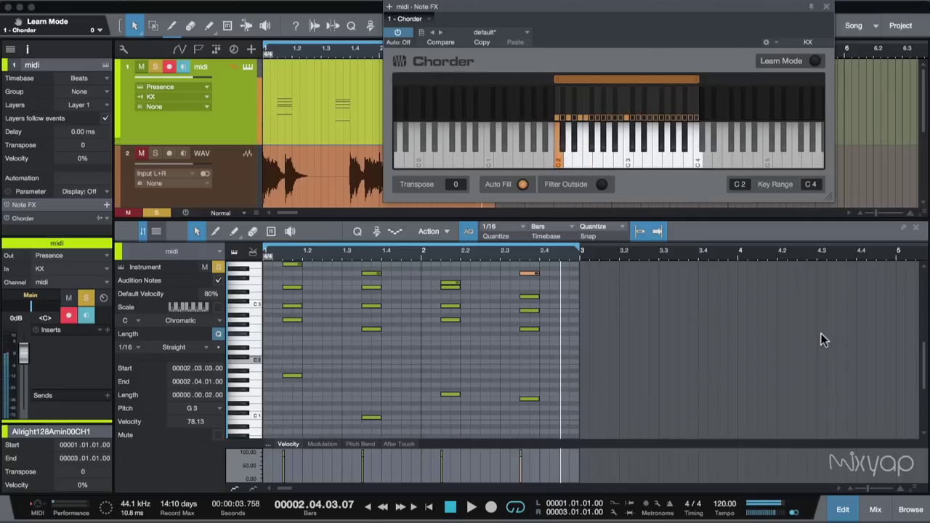
Place the playback cursor on the first chord at 1.01.03.00, and switch Chorder's Auto Fill off and back on
{"action": "left_click", "coordinate": [284, 252]}
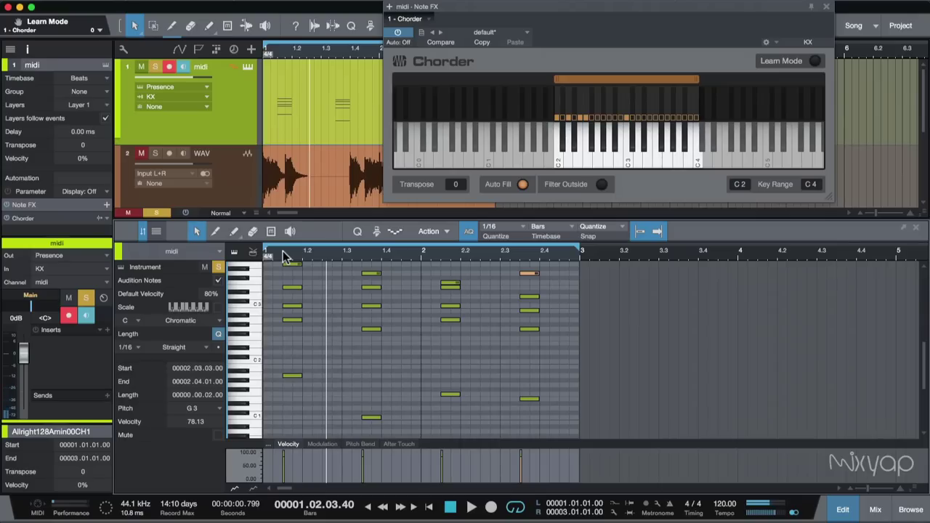
{"action": "left_click", "coordinate": [283, 254]}
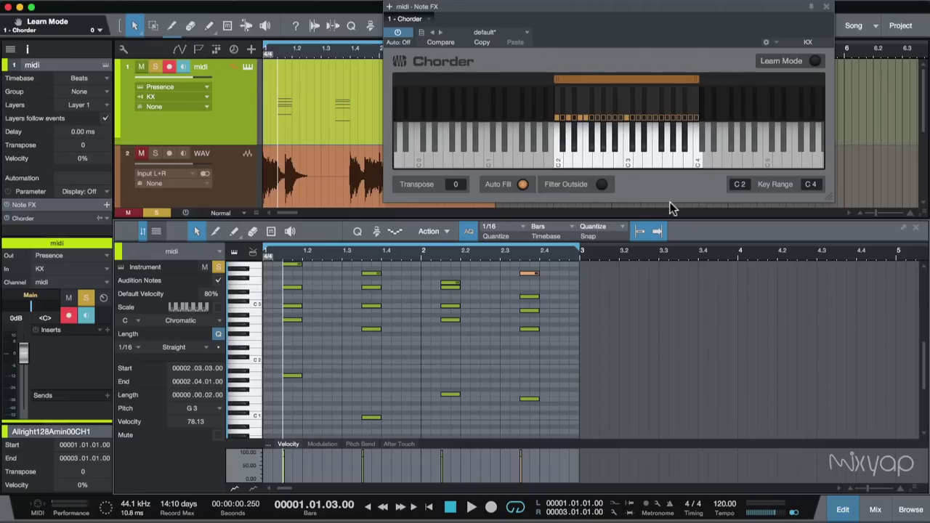
{"action": "left_click", "coordinate": [522, 184]}
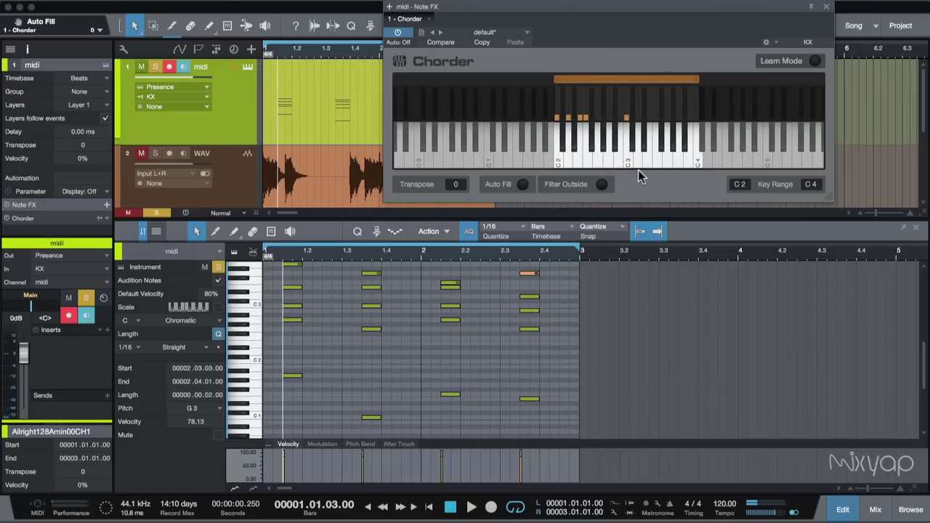
{"action": "left_click", "coordinate": [524, 185]}
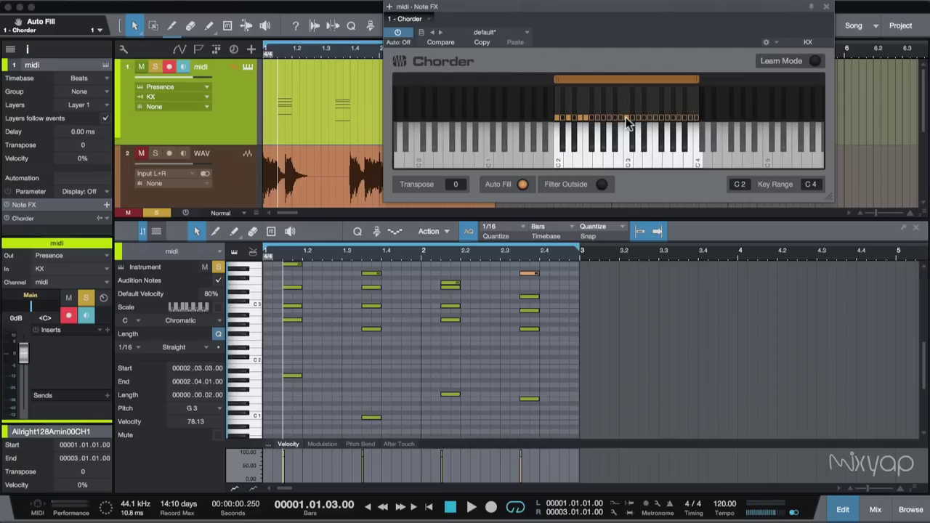
In Learn Mode, remove every note assigned to trigger key C3, and turn Learn Mode off
{"action": "left_click", "coordinate": [815, 61]}
{"action": "left_click", "coordinate": [624, 163]}
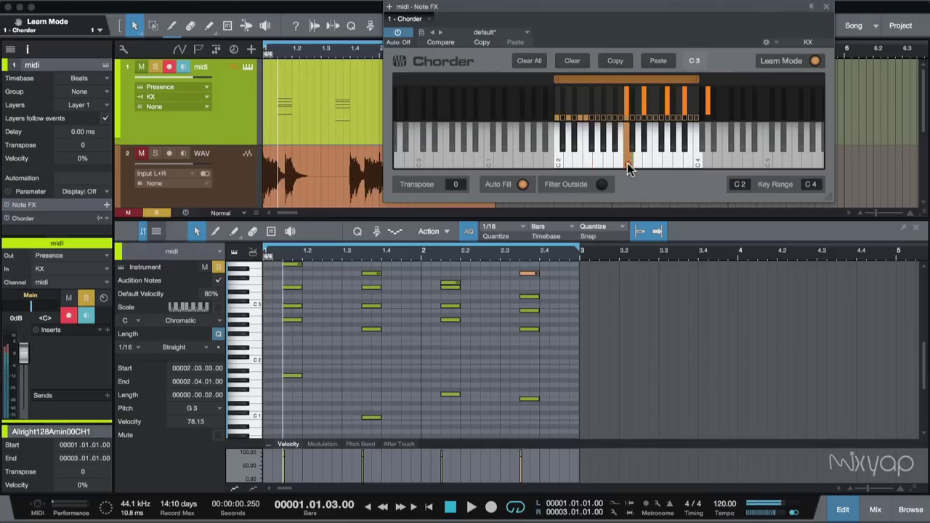
{"action": "left_click", "coordinate": [625, 101]}
{"action": "left_click", "coordinate": [649, 101]}
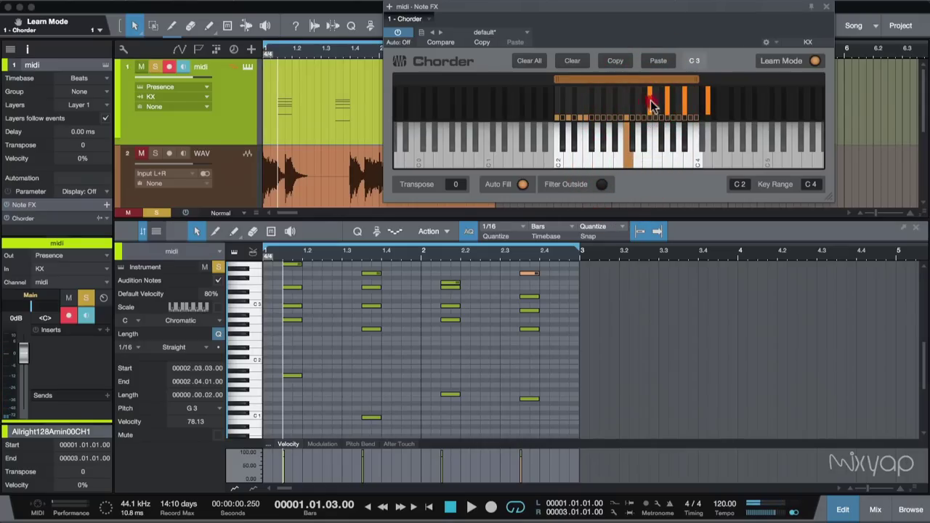
{"action": "left_click", "coordinate": [707, 102]}
{"action": "left_click", "coordinate": [684, 102]}
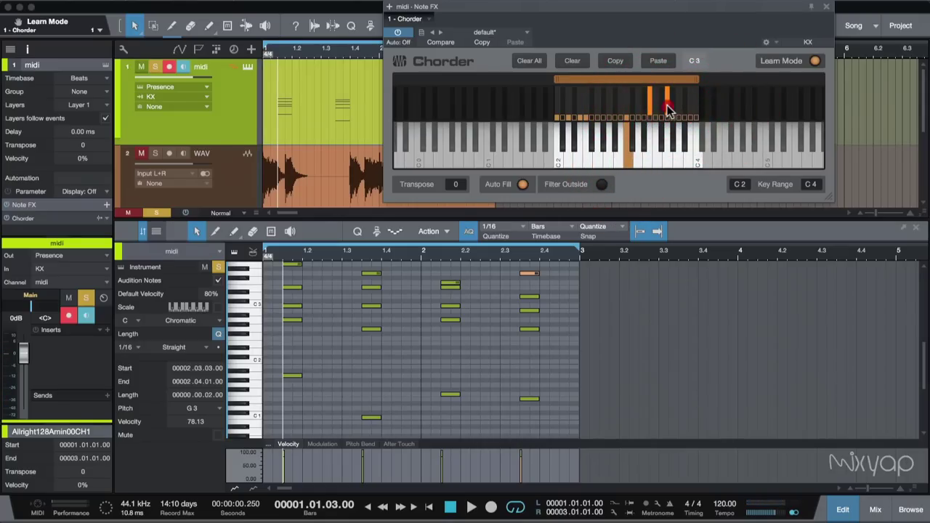
{"action": "left_click", "coordinate": [667, 101]}
{"action": "left_click", "coordinate": [649, 103]}
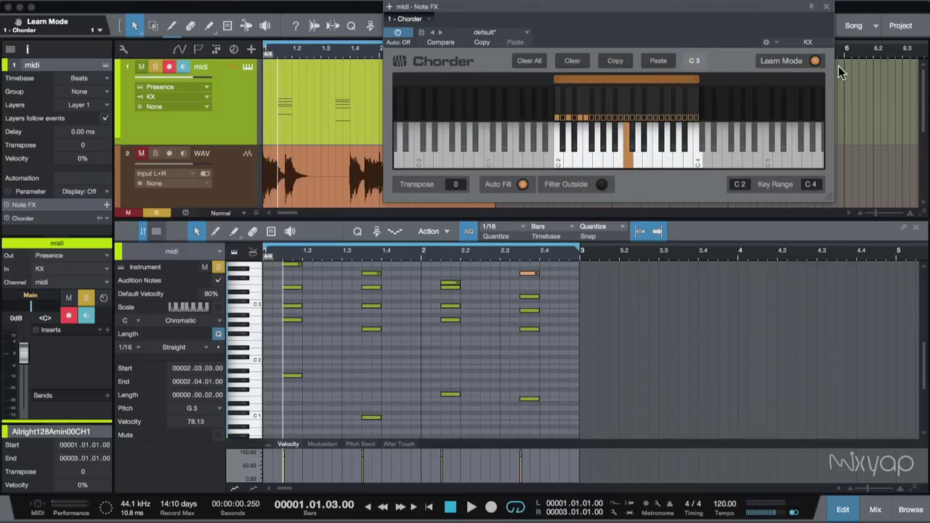
{"action": "left_click", "coordinate": [817, 61]}
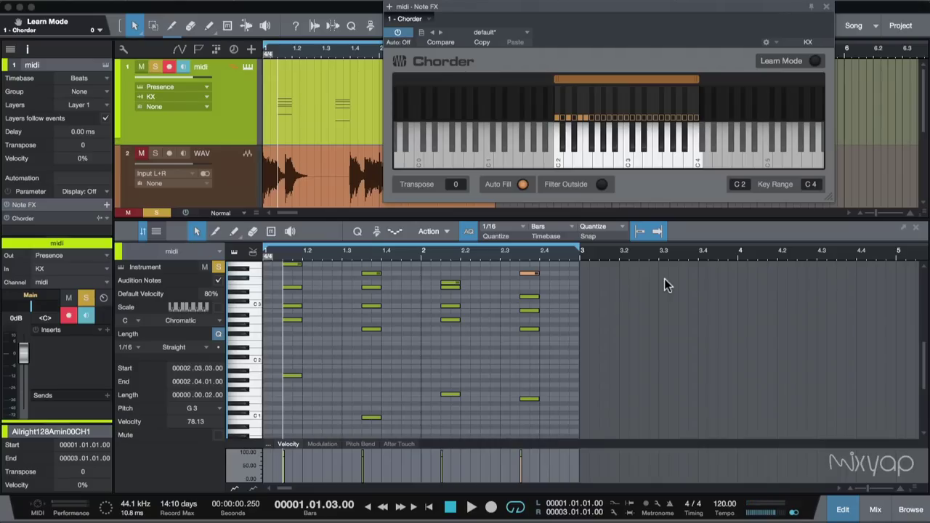
{"action": "left_click", "coordinate": [522, 34]}
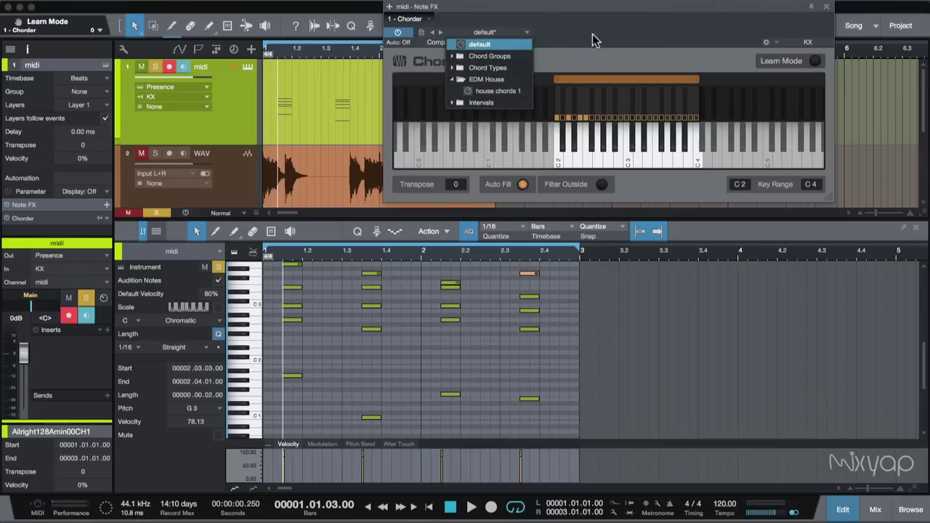
{"action": "left_click", "coordinate": [421, 32]}
{"action": "left_click", "coordinate": [422, 32]}
{"action": "left_click", "coordinate": [460, 45]}
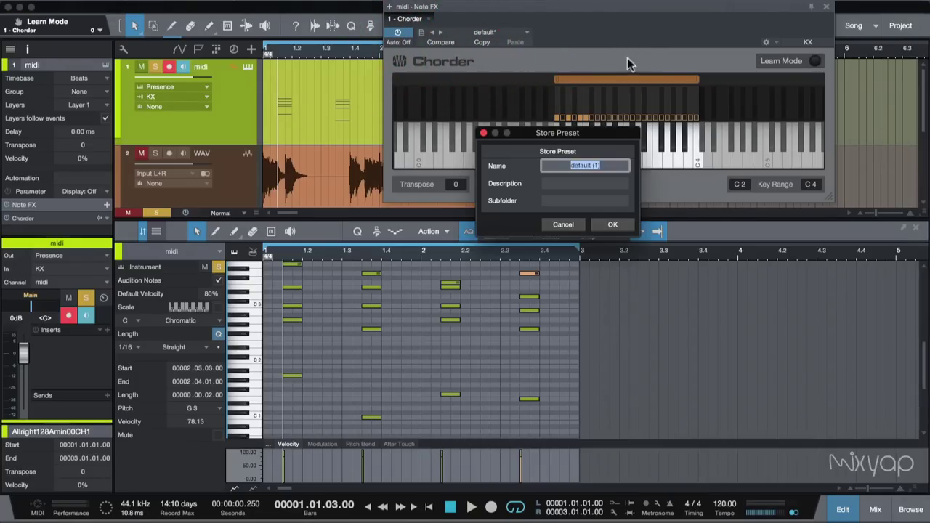
{"action": "left_click", "coordinate": [564, 224]}
{"action": "left_click", "coordinate": [476, 32]}
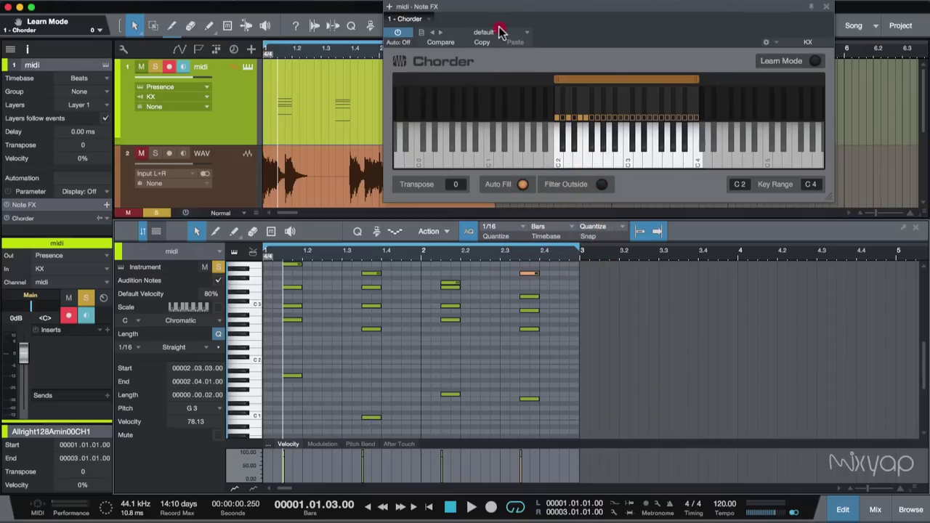
{"action": "left_click", "coordinate": [607, 58]}
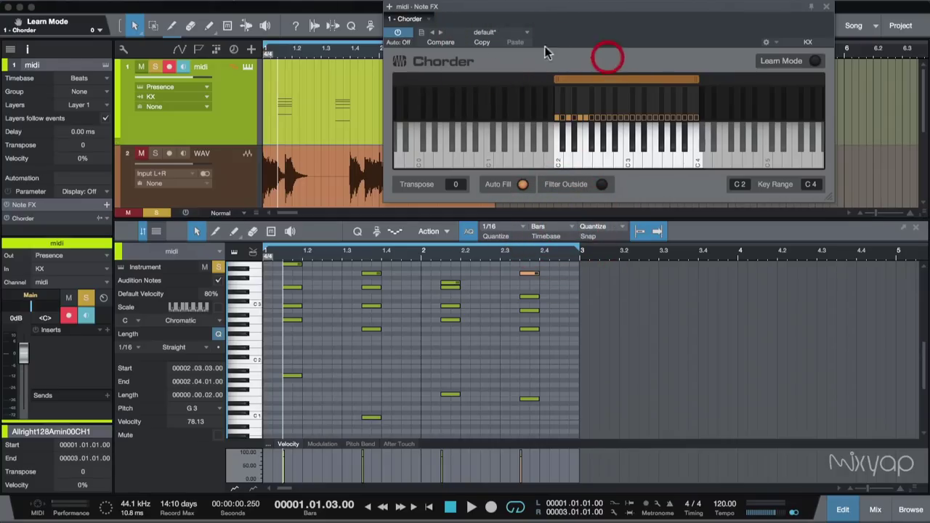
Store the taught chords as a Chorder preset named Chord 2 in the subfolder EDM, and check it in the preset list
{"action": "left_click", "coordinate": [421, 32]}
{"action": "left_click", "coordinate": [452, 45]}
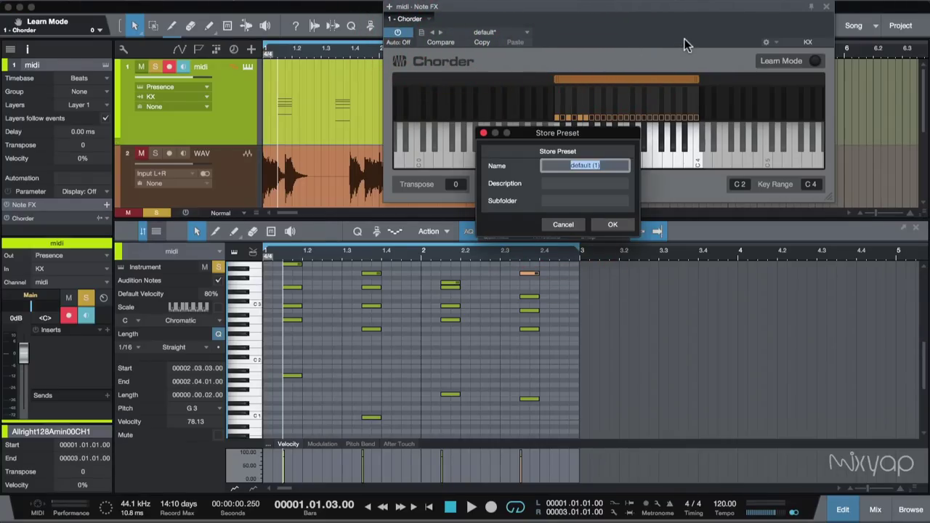
{"action": "type", "text": "Chord 2"}
{"action": "left_click", "coordinate": [575, 207]}
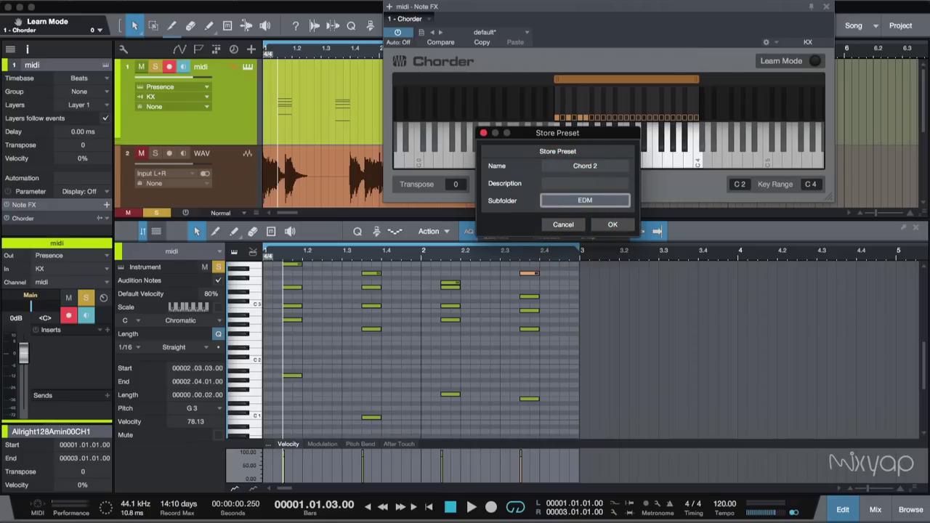
{"action": "left_click", "coordinate": [613, 224]}
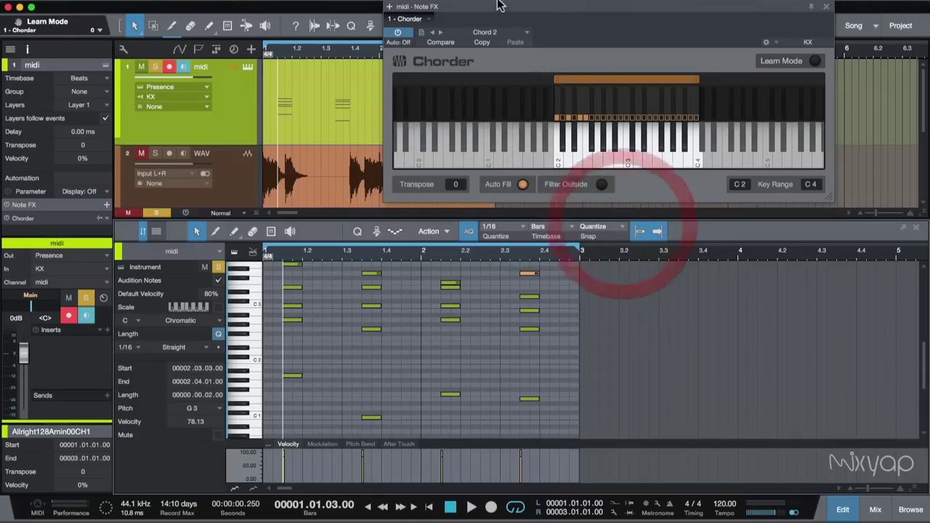
{"action": "left_click", "coordinate": [501, 33]}
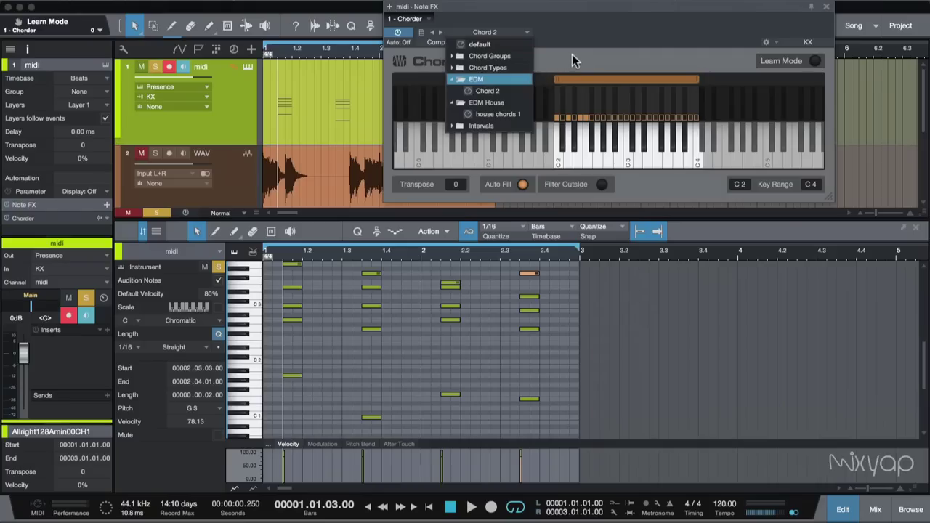
{"action": "left_click", "coordinate": [631, 42]}
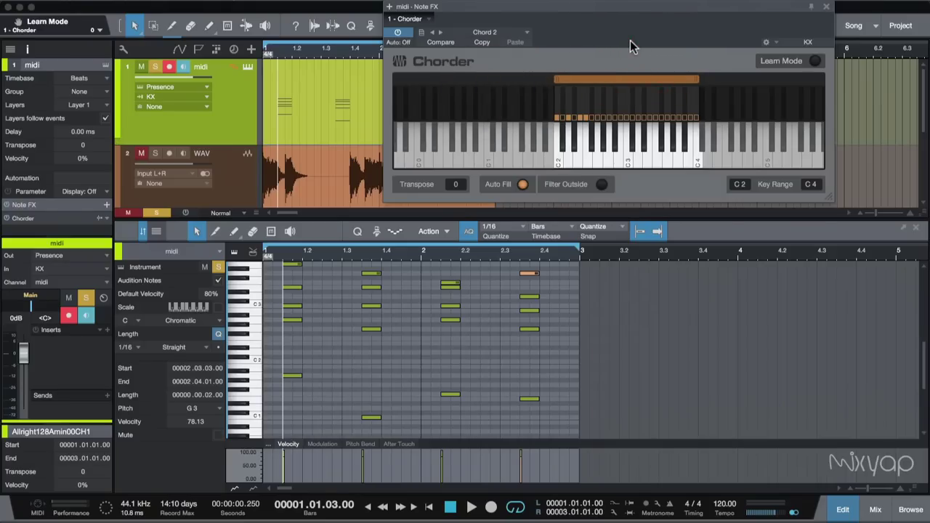
Close the note editor and delete the midi event from the first track
{"action": "left_click_drag", "start_coordinate": [575, 42], "coordinate": [570, 48]}
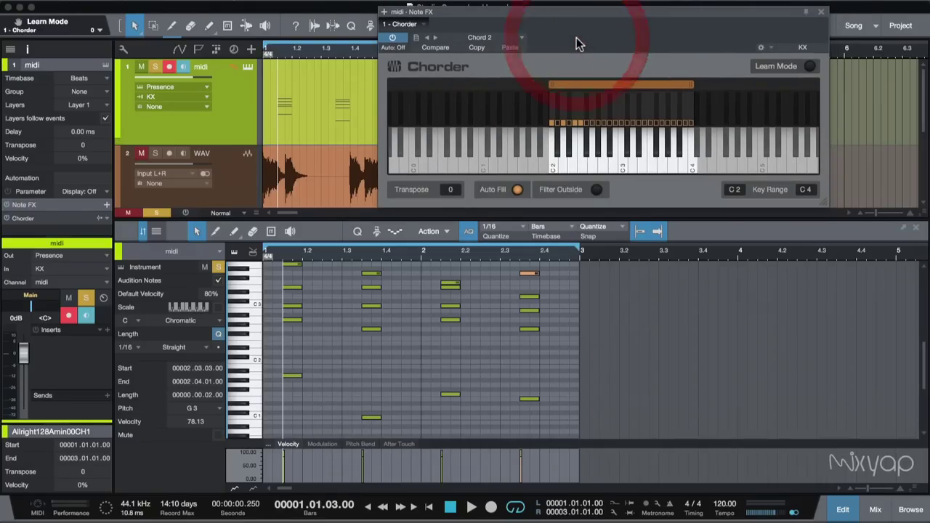
{"action": "left_click", "coordinate": [916, 227]}
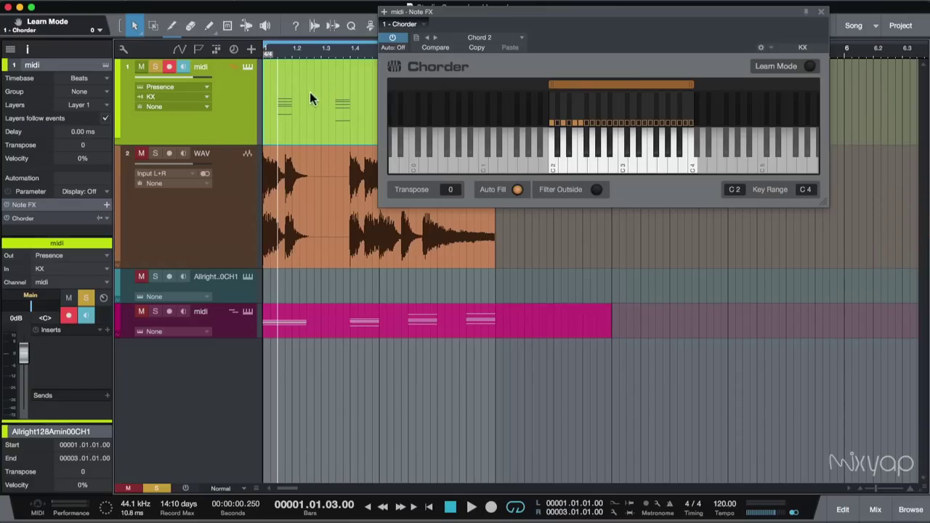
{"action": "left_click", "coordinate": [311, 94]}
{"action": "key", "text": "Delete"}
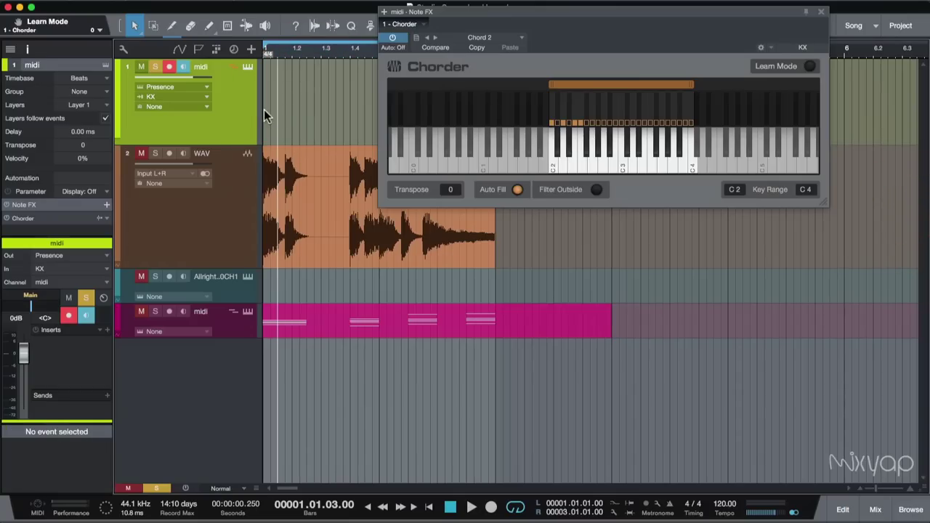
Load the house chords 1 preset from the EDM House folder in Chorder, and switch back to the EDM preset Chord 2
{"action": "left_click_drag", "start_coordinate": [588, 26], "coordinate": [641, 168]}
{"action": "left_click", "coordinate": [545, 162]}
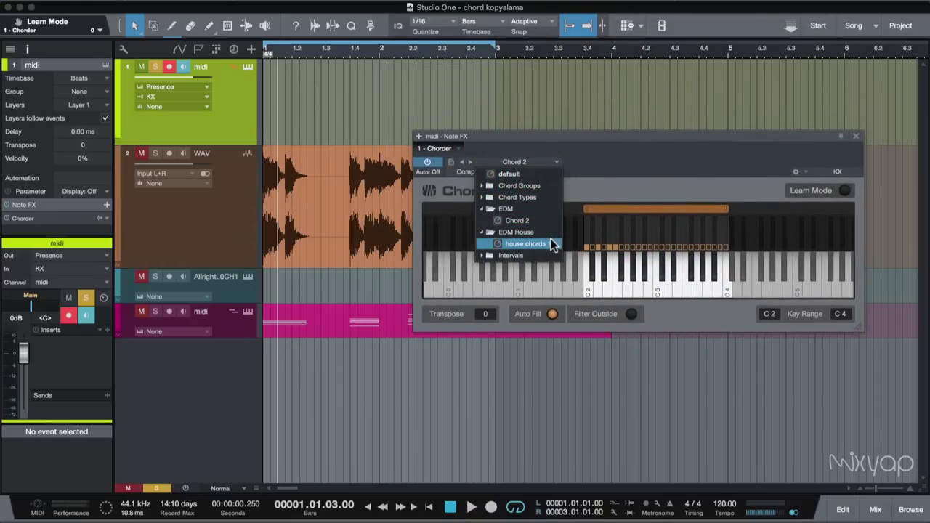
{"action": "left_click", "coordinate": [612, 203]}
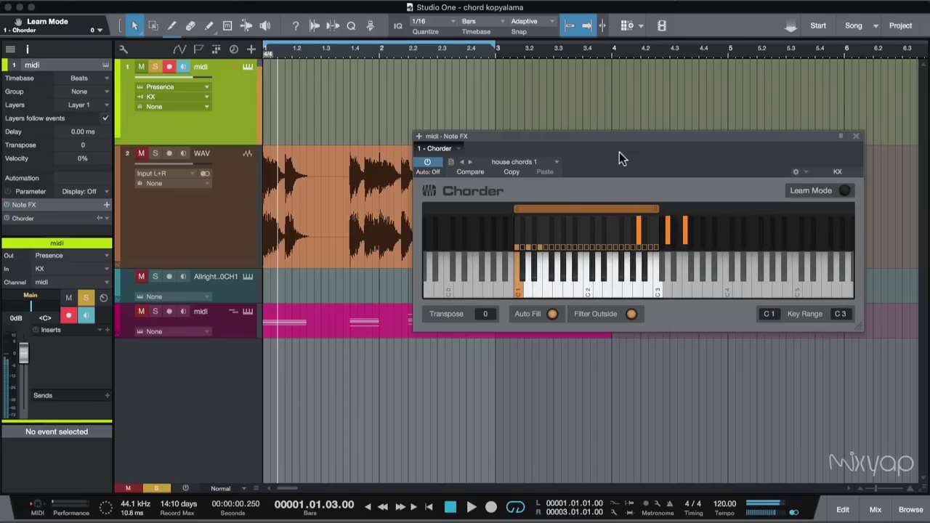
{"action": "left_click", "coordinate": [555, 163]}
{"action": "left_click", "coordinate": [540, 223]}
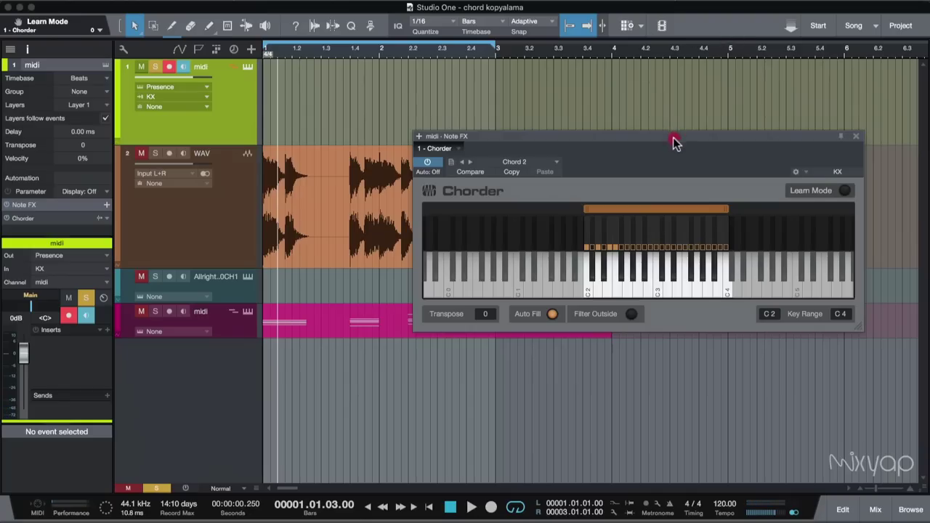
Close the Chorder window, and solo the WAV track instead of the first midi track
{"action": "left_click_drag", "start_coordinate": [672, 138], "coordinate": [681, 109]}
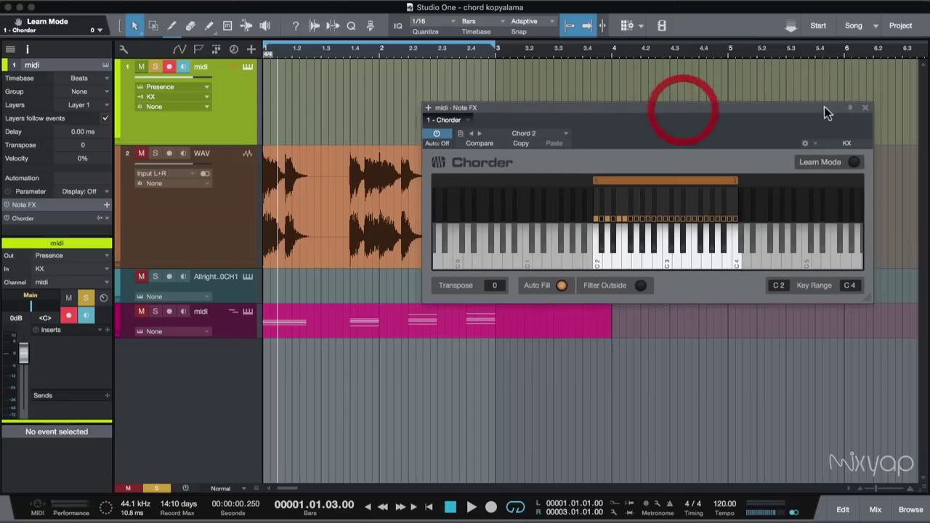
{"action": "left_click", "coordinate": [865, 107]}
{"action": "left_click", "coordinate": [374, 225]}
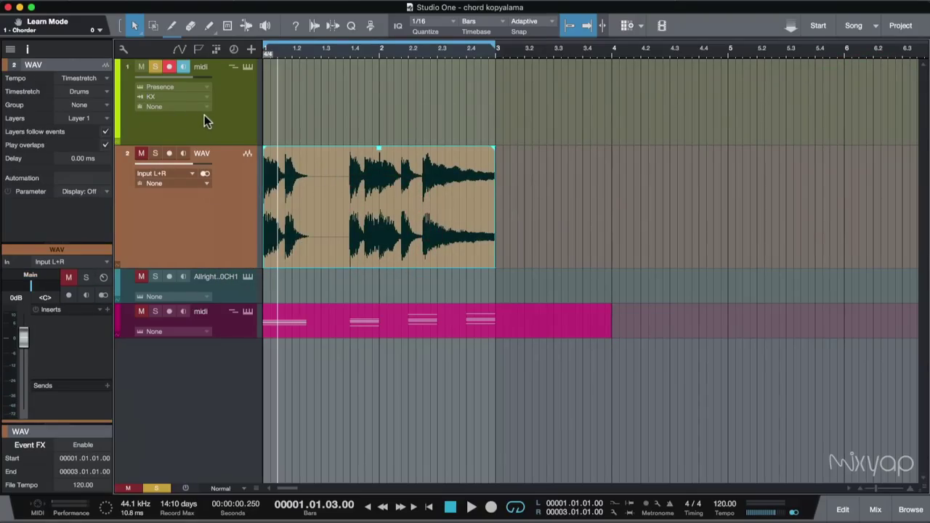
{"action": "left_click", "coordinate": [155, 154]}
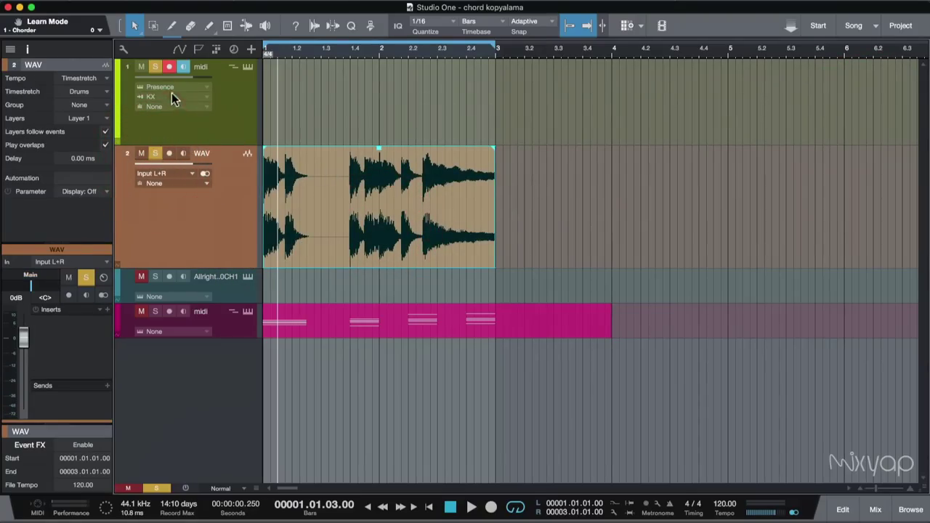
{"action": "left_click", "coordinate": [156, 66]}
Listen to the WAV event twice from the start of the song
{"action": "left_click", "coordinate": [429, 507]}
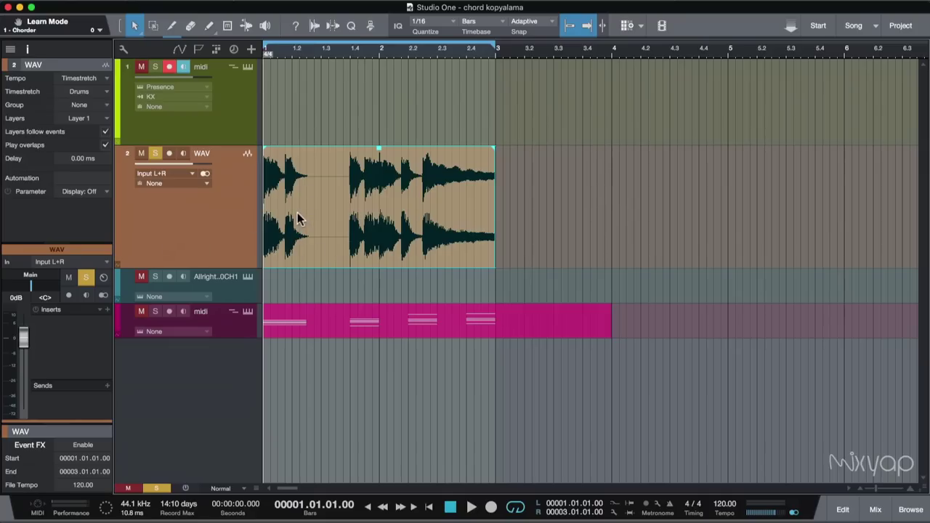
{"action": "left_click", "coordinate": [332, 212]}
{"action": "key", "text": "space"}
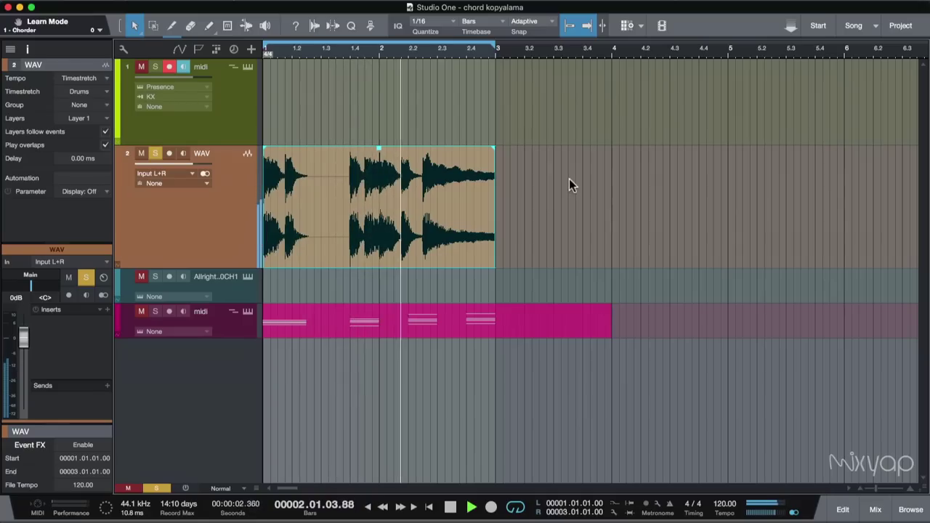
{"action": "key", "text": "space"}
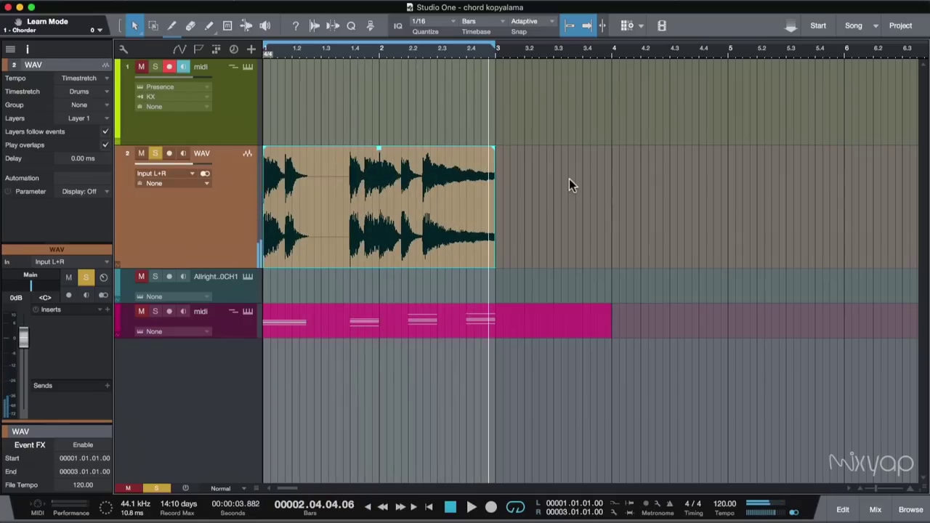
{"action": "left_click", "coordinate": [429, 506]}
{"action": "key", "text": "space"}
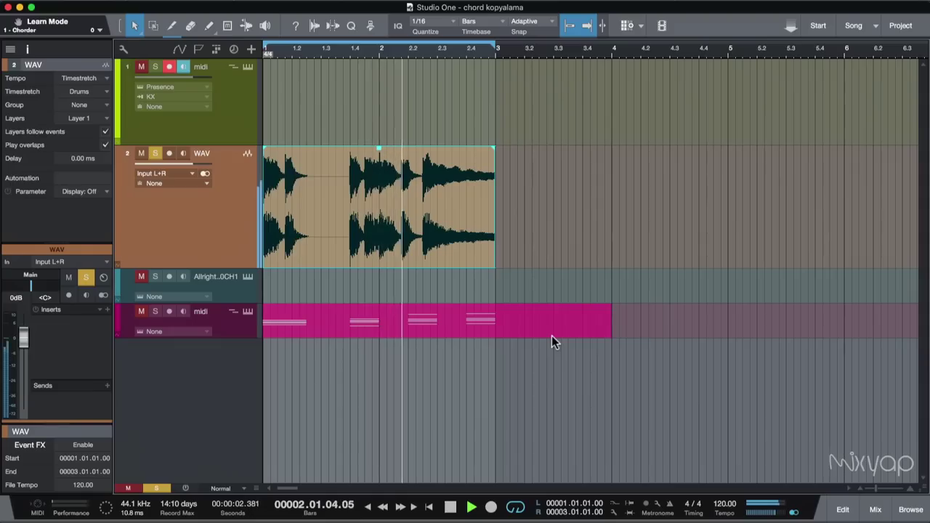
{"action": "key", "text": "space"}
Open the WAV event for editing with Melodyne and enlarge the editor area
{"action": "left_click", "coordinate": [376, 205]}
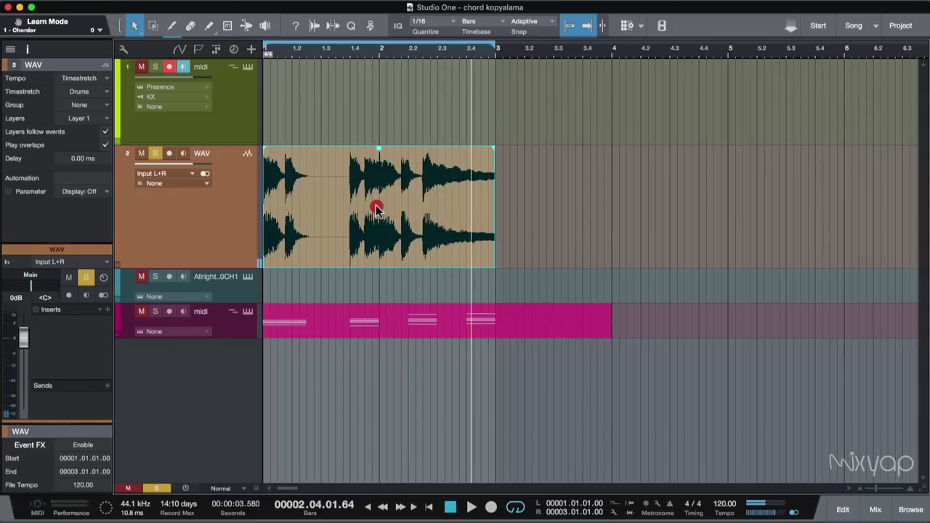
{"action": "right_click", "coordinate": [375, 205]}
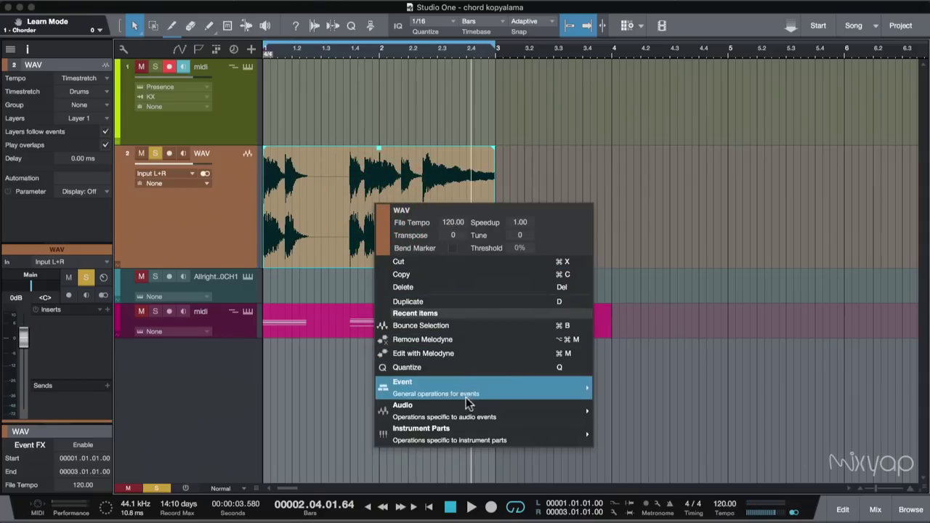
{"action": "mouse_move", "coordinate": [465, 404]}
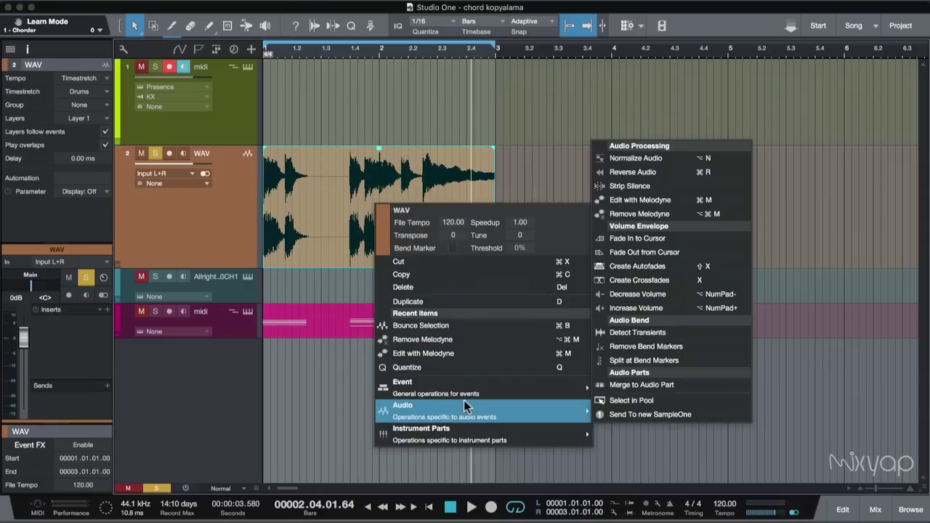
{"action": "left_click", "coordinate": [667, 207]}
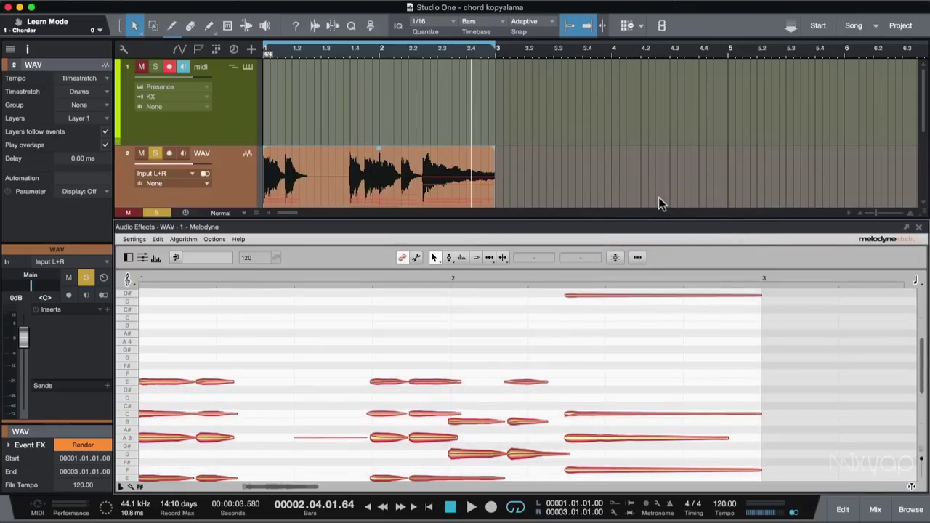
{"action": "left_click_drag", "start_coordinate": [585, 226], "coordinate": [557, 123]}
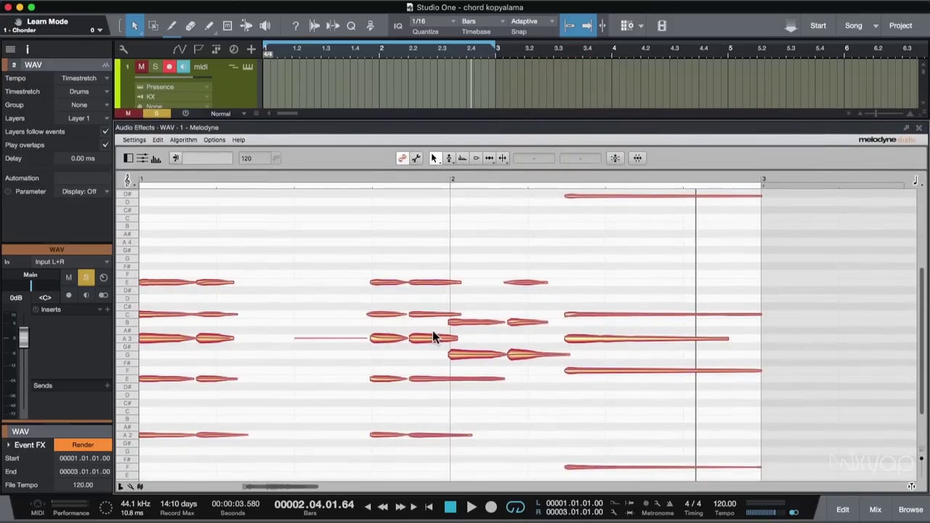
Look through the detected notes across the pitch range, and close the Melodyne editor
{"action": "scroll", "coordinate": [434, 337], "scroll_direction": "down", "scroll_amount": 3}
{"action": "scroll", "coordinate": [194, 329], "scroll_direction": "up", "scroll_amount": 8}
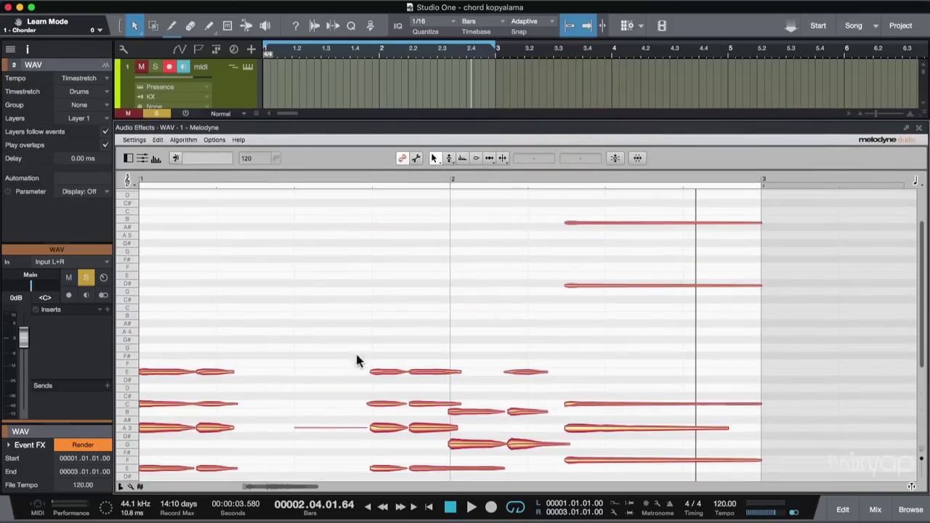
{"action": "scroll", "coordinate": [359, 359], "scroll_direction": "down", "scroll_amount": 1}
{"action": "left_click", "coordinate": [918, 128]}
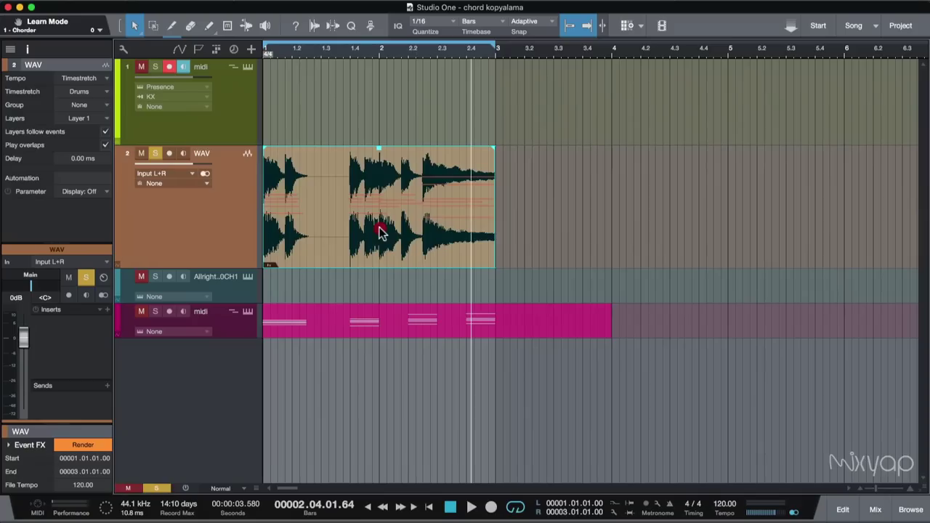
Convert the WAV event to midi notes on the first midi track, and open the new event in the note editor
{"action": "left_click_drag", "start_coordinate": [382, 233], "coordinate": [371, 107]}
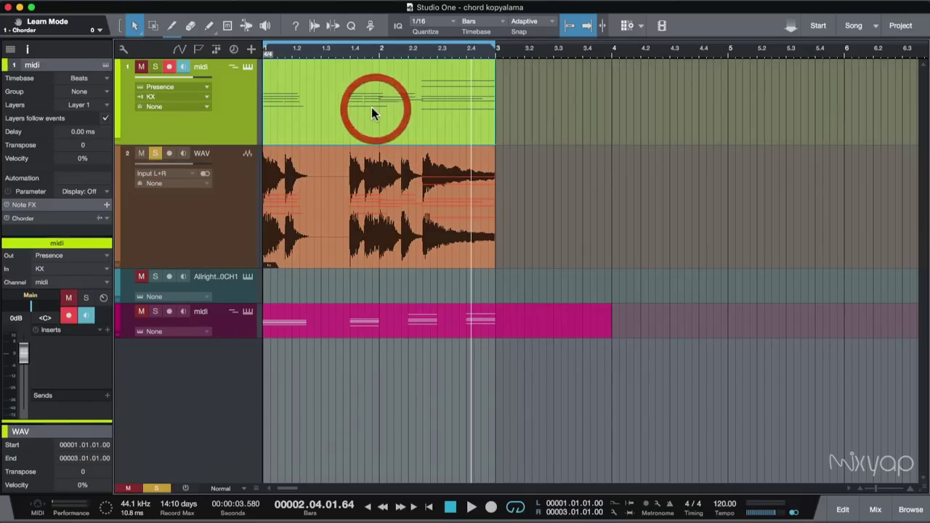
{"action": "left_click", "coordinate": [372, 114]}
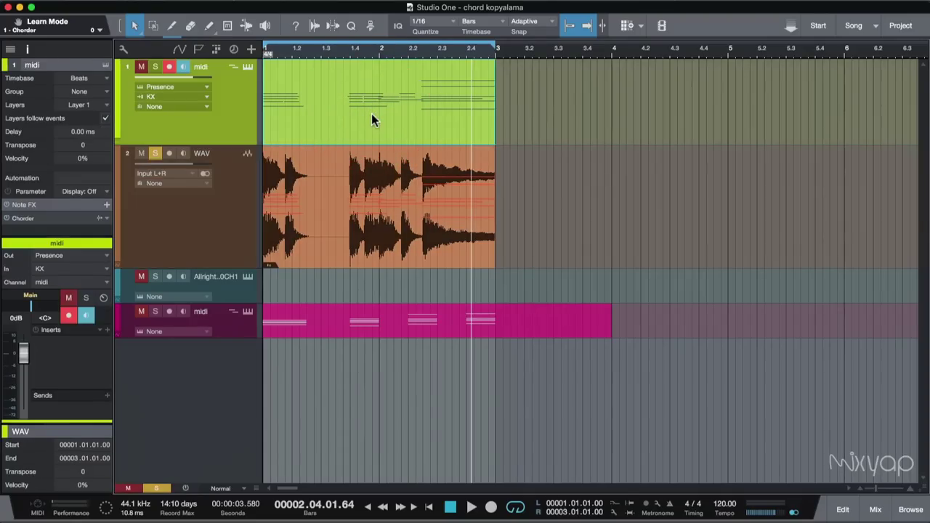
{"action": "double_click", "coordinate": [371, 113]}
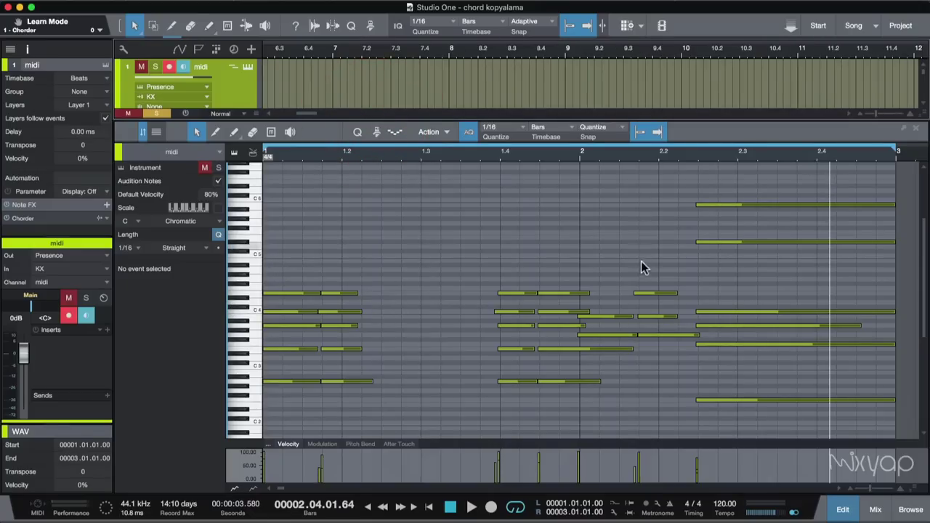
Clear the mutes and solos on all tracks, leaving only the first midi track soloed
{"action": "left_click", "coordinate": [164, 114]}
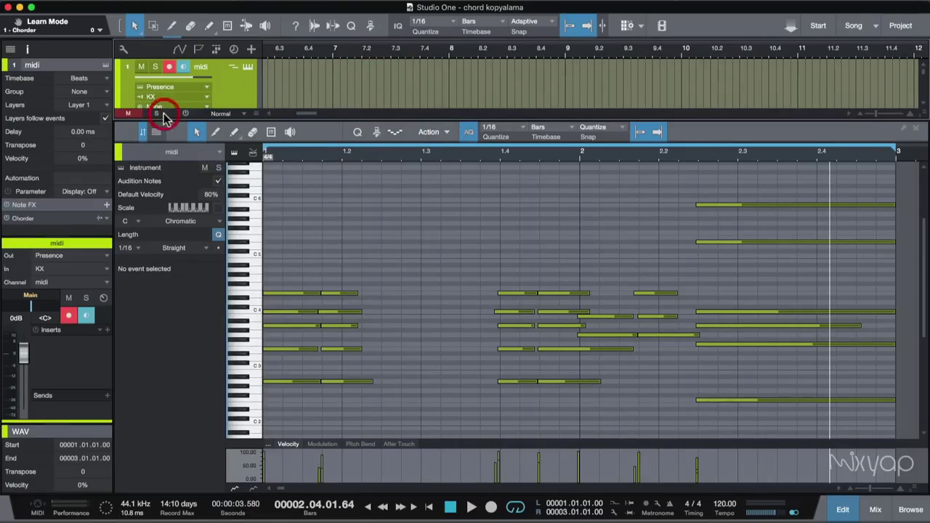
{"action": "left_click", "coordinate": [155, 67]}
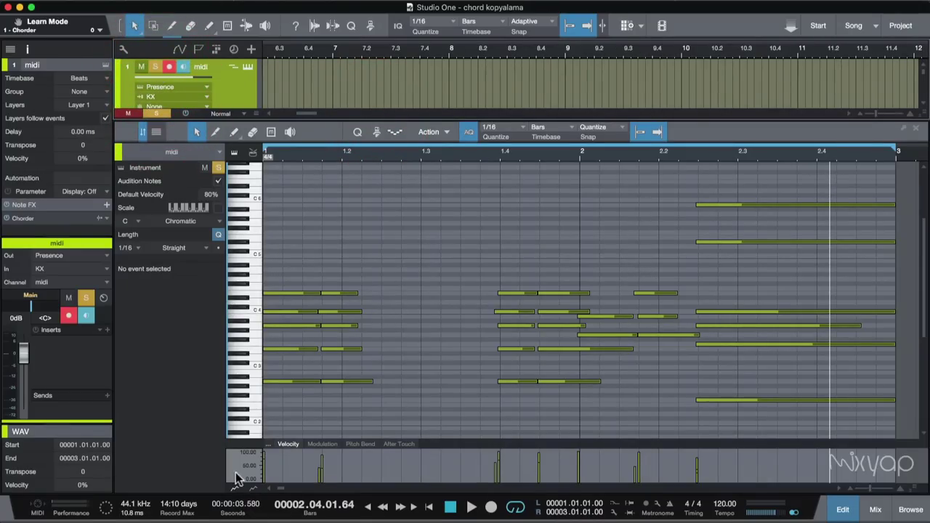
{"action": "left_click", "coordinate": [156, 115]}
{"action": "left_click", "coordinate": [154, 67]}
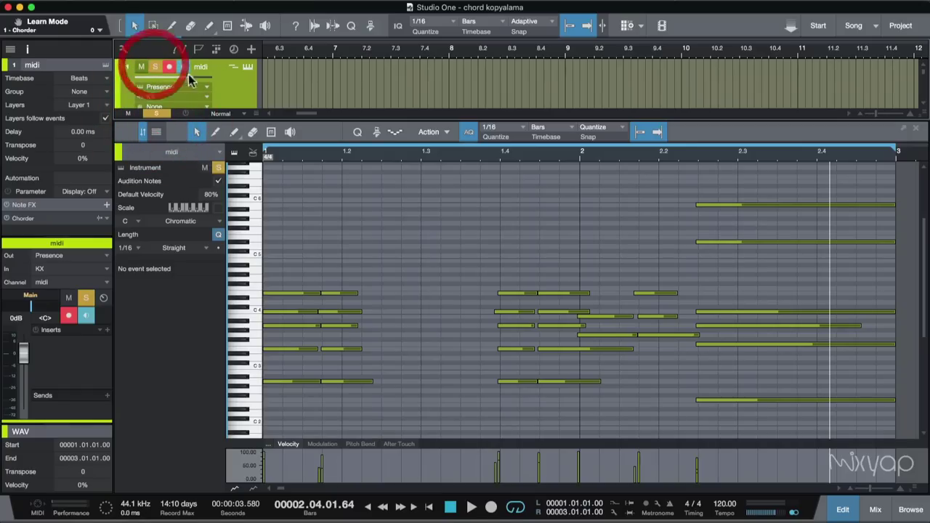
Play the converted midi notes from the start of the song with Chorder active
{"action": "left_click", "coordinate": [429, 508]}
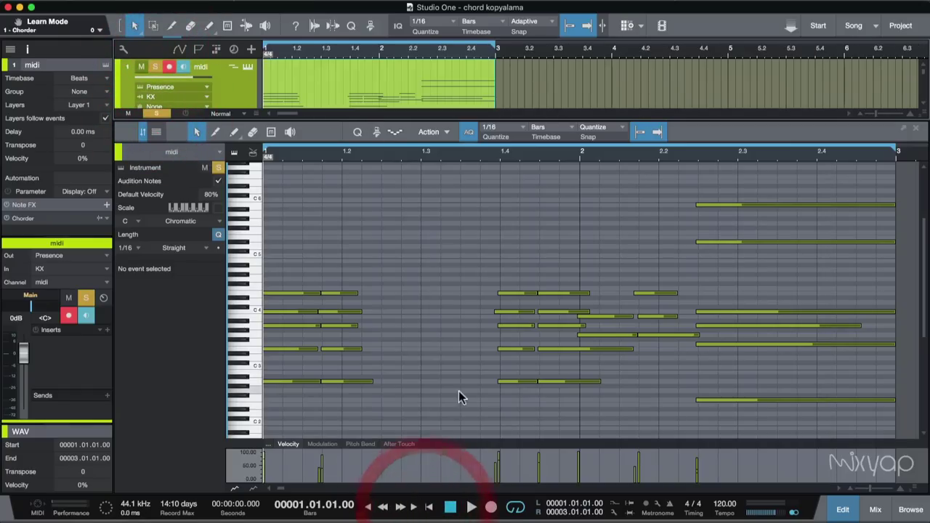
{"action": "key", "text": "space"}
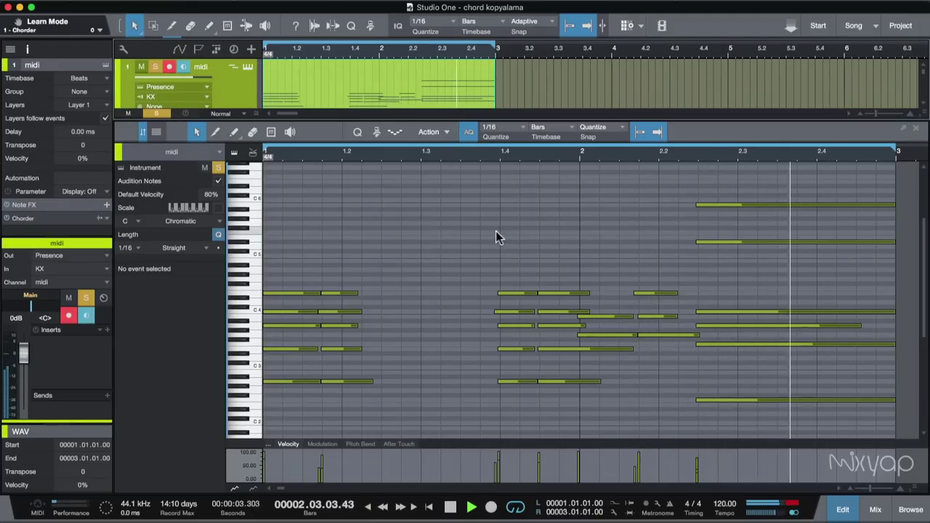
{"action": "key", "text": "space"}
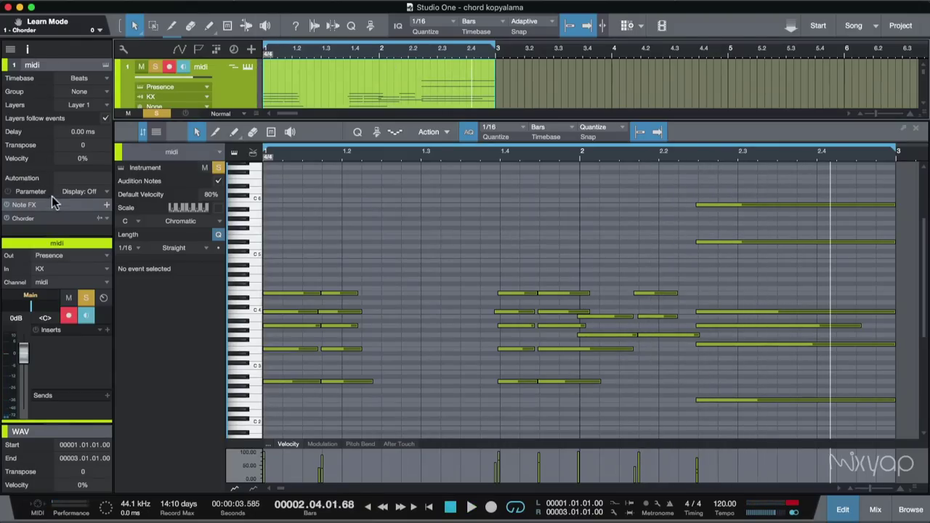
Bypass Chorder on the midi track, and play the converted notes from the start of the song
{"action": "double_click", "coordinate": [51, 220]}
{"action": "left_click_drag", "start_coordinate": [718, 129], "coordinate": [721, 94]}
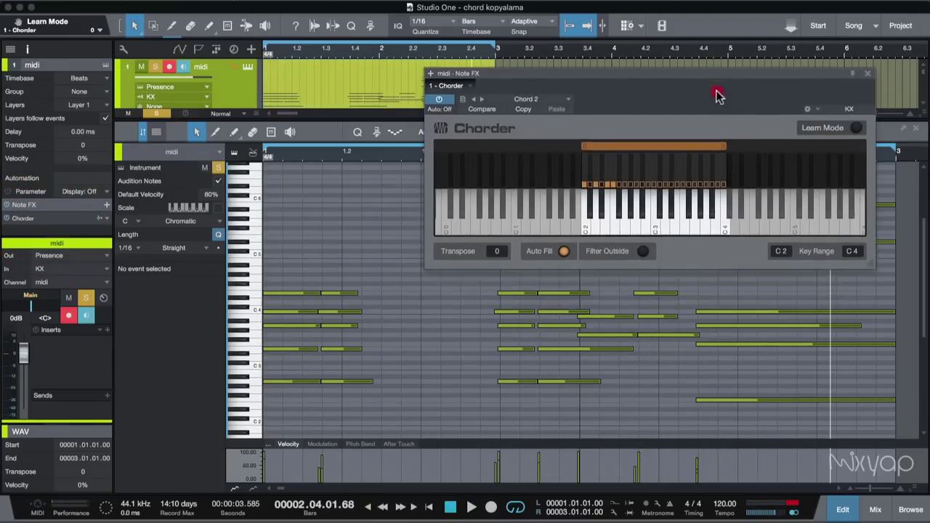
{"action": "left_click", "coordinate": [439, 100]}
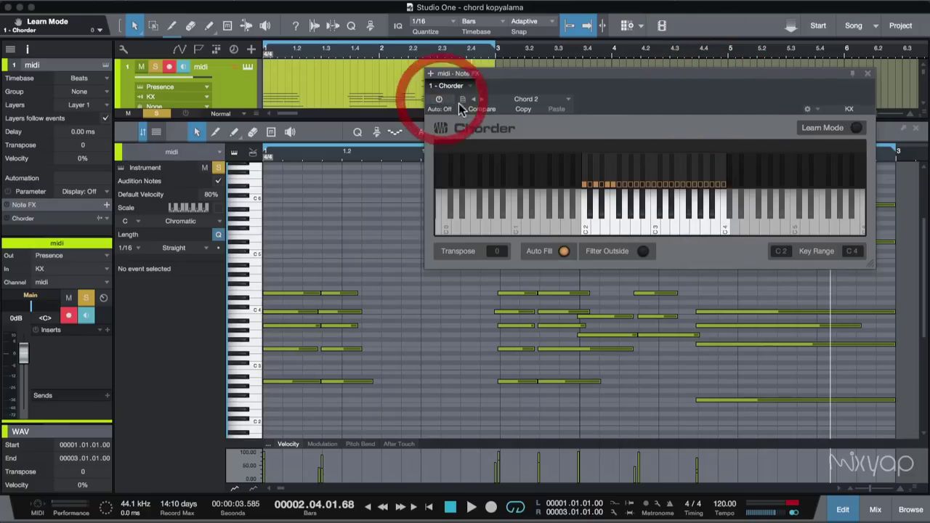
{"action": "left_click", "coordinate": [429, 507]}
{"action": "left_click_drag", "start_coordinate": [694, 73], "coordinate": [681, 6]}
{"action": "key", "text": "space"}
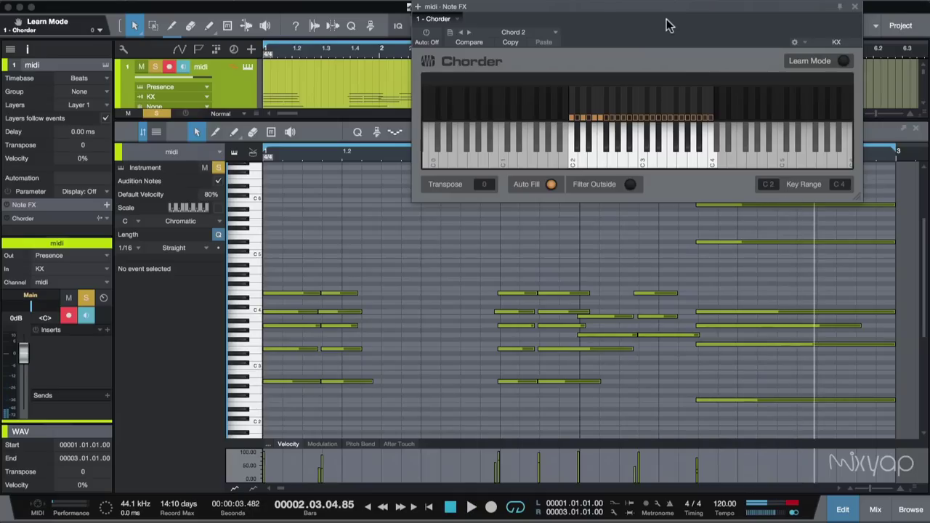
Load the default preset in Chorder and move its window over the middle of the note editor
{"action": "left_click_drag", "start_coordinate": [669, 25], "coordinate": [674, 30]}
{"action": "left_click", "coordinate": [541, 40]}
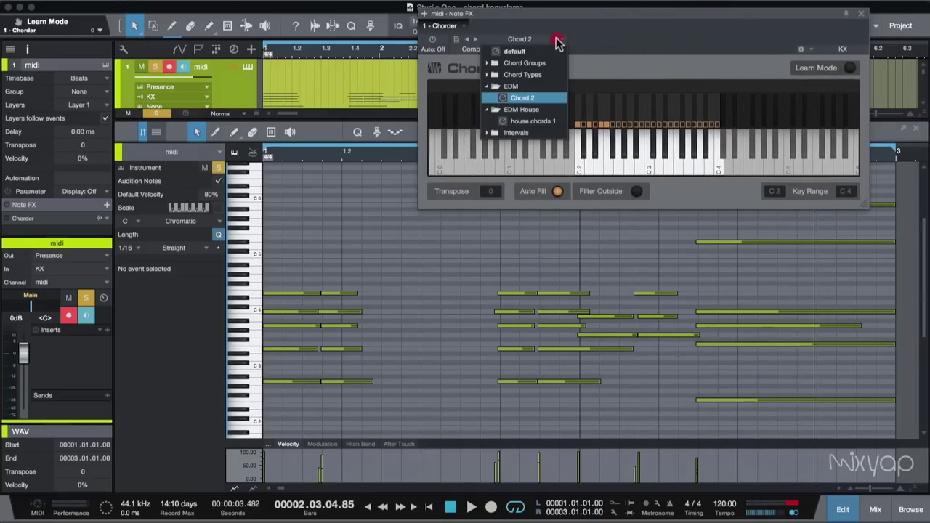
{"action": "left_click", "coordinate": [545, 51]}
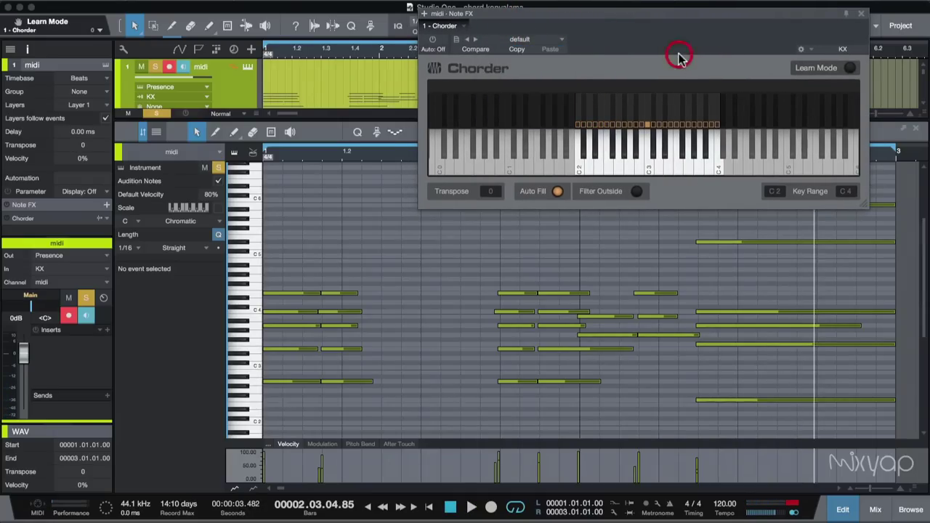
{"action": "left_click_drag", "start_coordinate": [833, 75], "coordinate": [644, 114]}
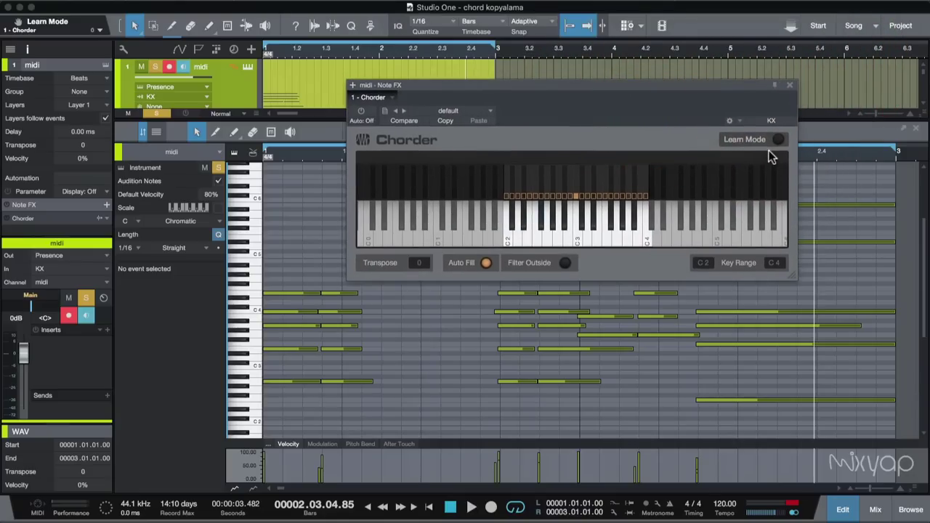
Reactivate Chorder, clear all its assigned chords in Learn Mode, and select trigger key C2
{"action": "left_click", "coordinate": [361, 110]}
{"action": "left_click", "coordinate": [777, 138]}
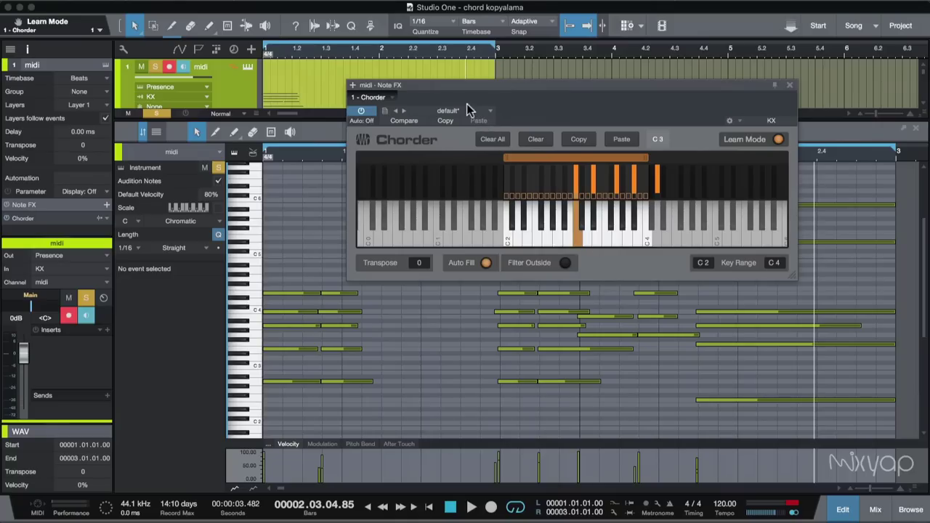
{"action": "left_click", "coordinate": [500, 141]}
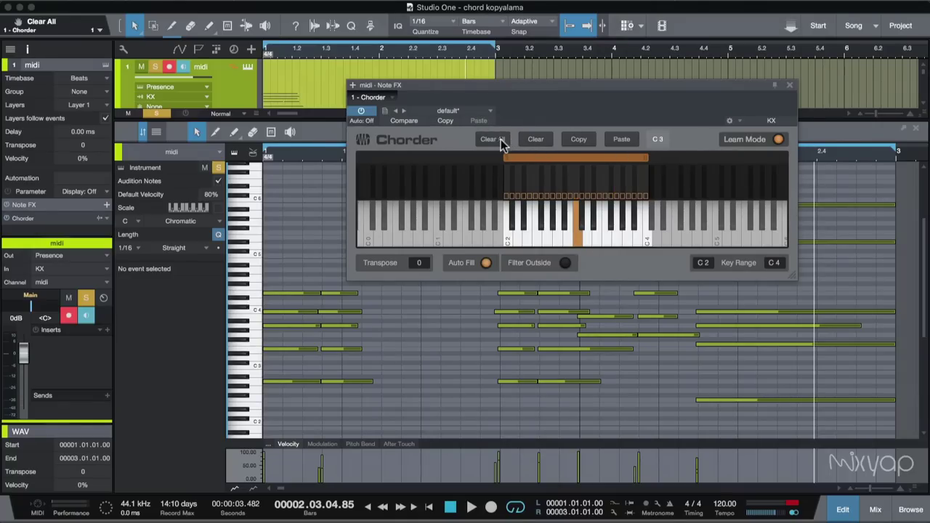
{"action": "left_click", "coordinate": [506, 234]}
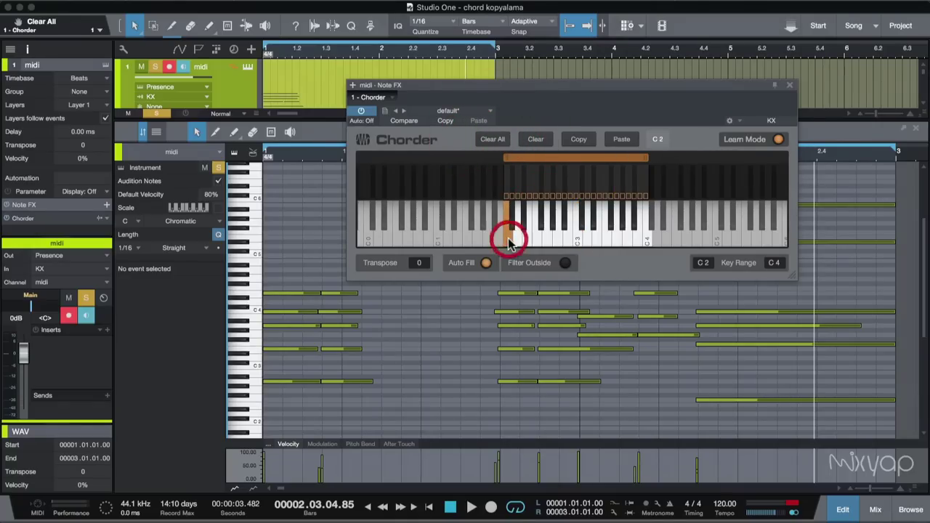
Move the Chorder window clear of the notes, and teach trigger key C2 the first chord: A2, E3, A3, C4 and E4
{"action": "left_click_drag", "start_coordinate": [600, 107], "coordinate": [567, 16]}
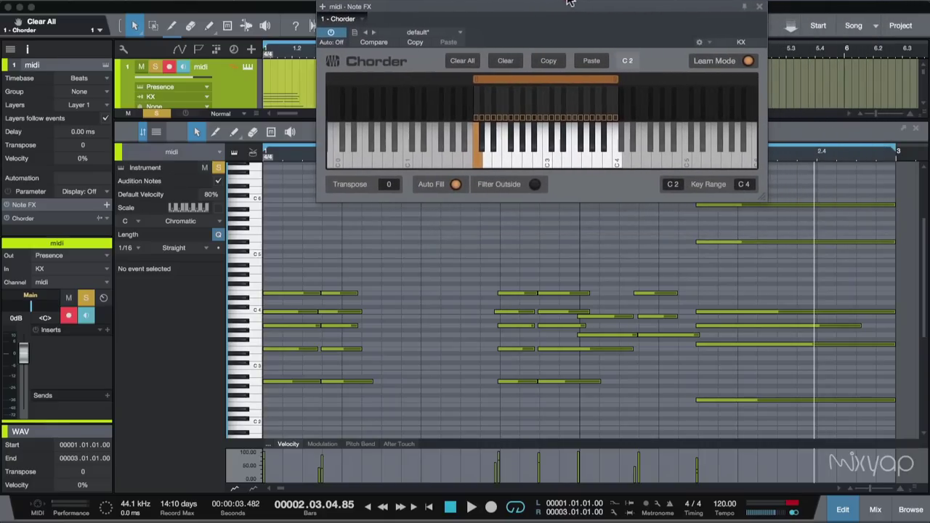
{"action": "left_click", "coordinate": [298, 382]}
{"action": "left_click", "coordinate": [300, 324]}
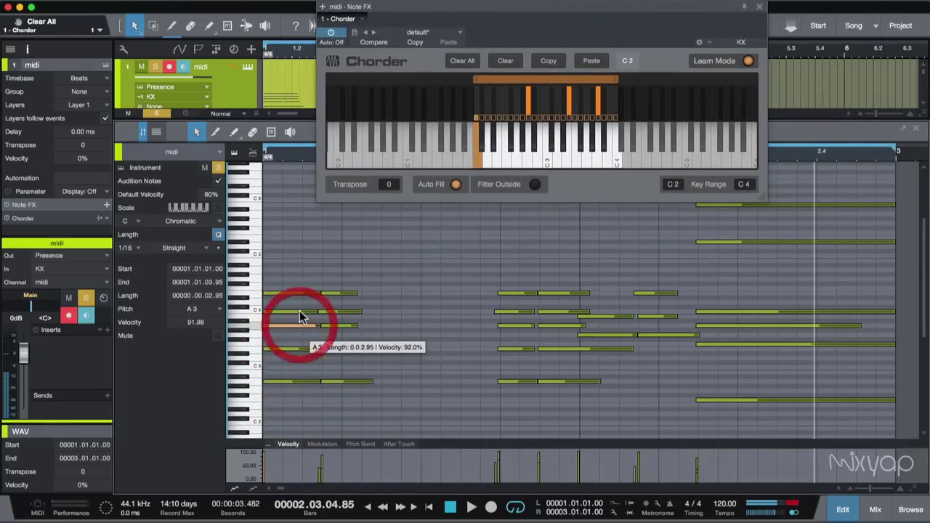
{"action": "left_click", "coordinate": [302, 293]}
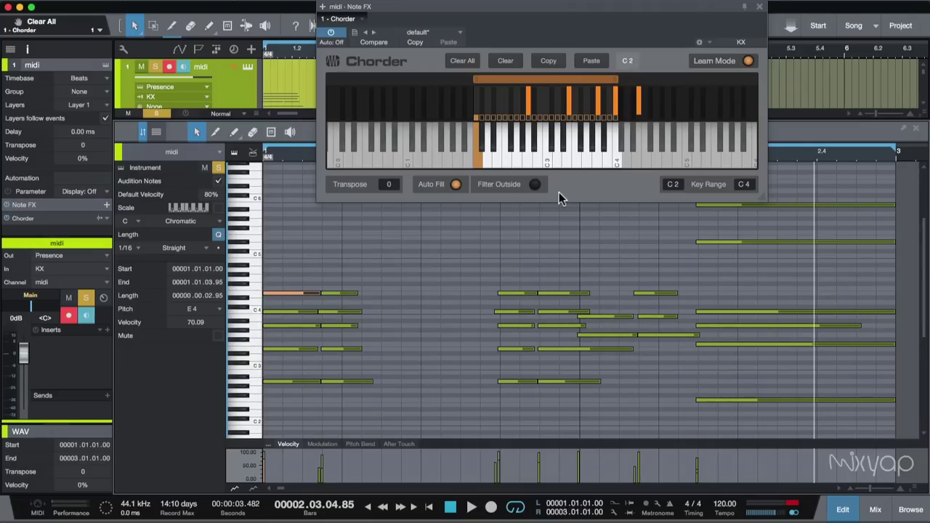
Assign the notes B3 and G3 that start just before bar 2 to trigger key D2
{"action": "left_click", "coordinate": [489, 156]}
{"action": "left_click", "coordinate": [613, 316]}
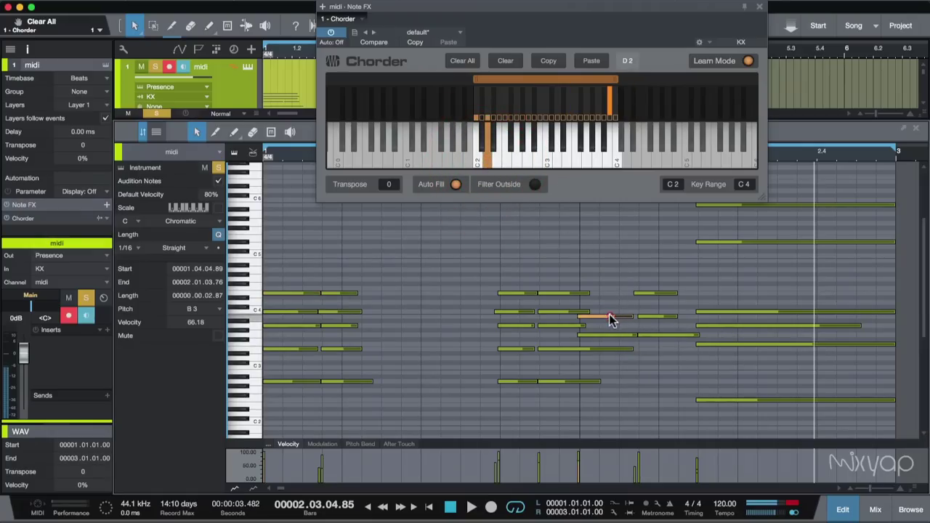
{"action": "left_click", "coordinate": [613, 338]}
{"action": "left_click", "coordinate": [613, 338]}
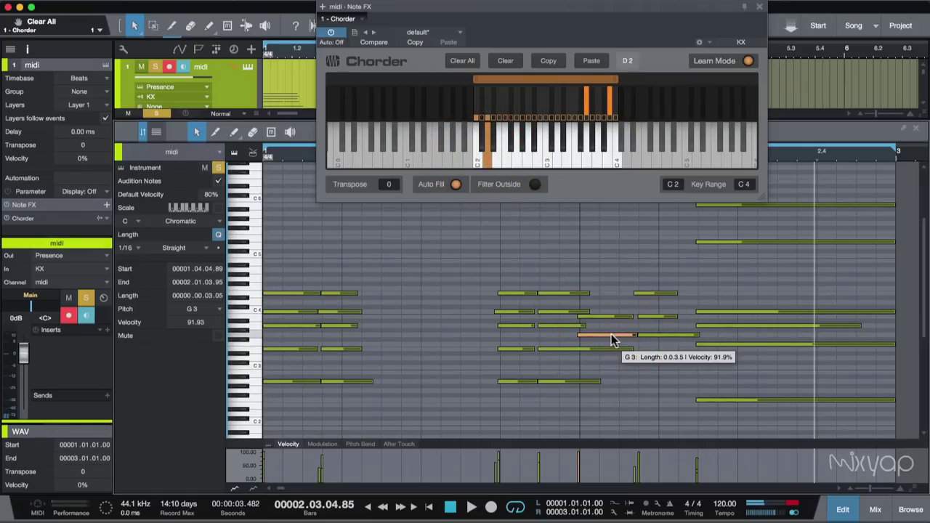
Assign the next chord's notes E4, B3 and G3 to trigger key E2
{"action": "left_click", "coordinate": [496, 155]}
{"action": "left_click", "coordinate": [655, 293]}
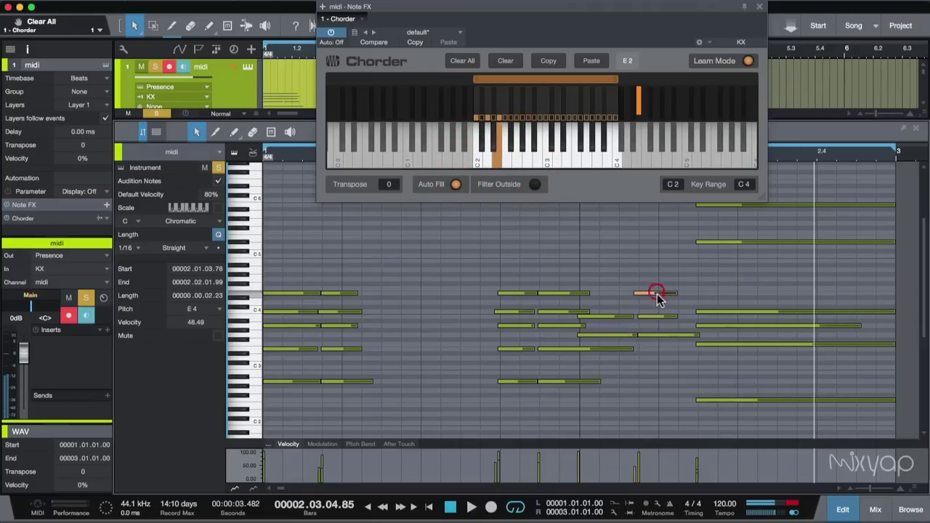
{"action": "left_click", "coordinate": [660, 316]}
{"action": "left_click", "coordinate": [660, 336]}
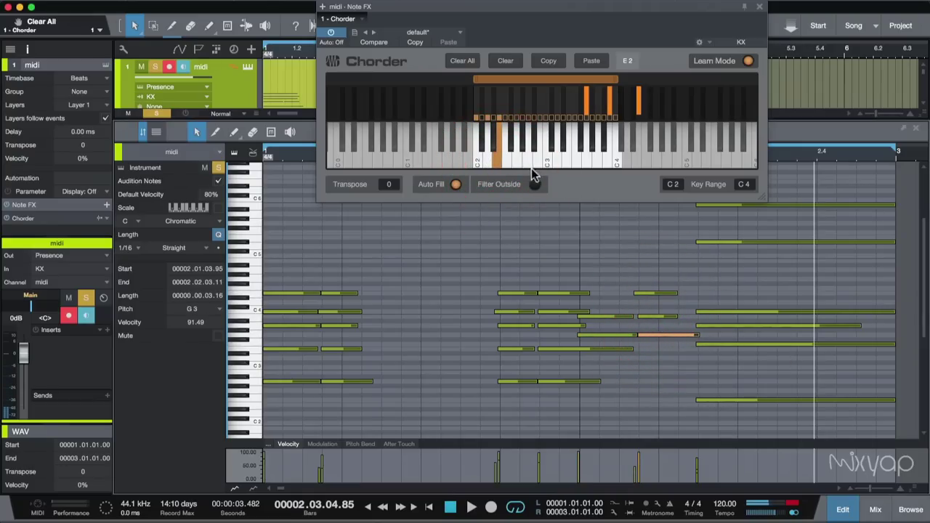
Teach trigger key F2 all the long notes of the last chord, from B5 down to F2, and turn off Learn Mode
{"action": "left_click", "coordinate": [507, 156]}
{"action": "left_click", "coordinate": [729, 206]}
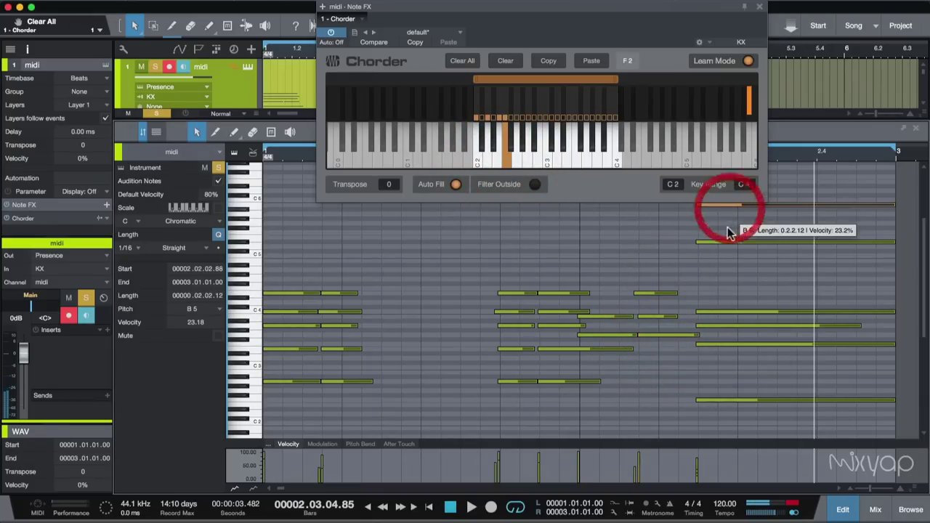
{"action": "left_click", "coordinate": [720, 242]}
{"action": "left_click", "coordinate": [723, 325]}
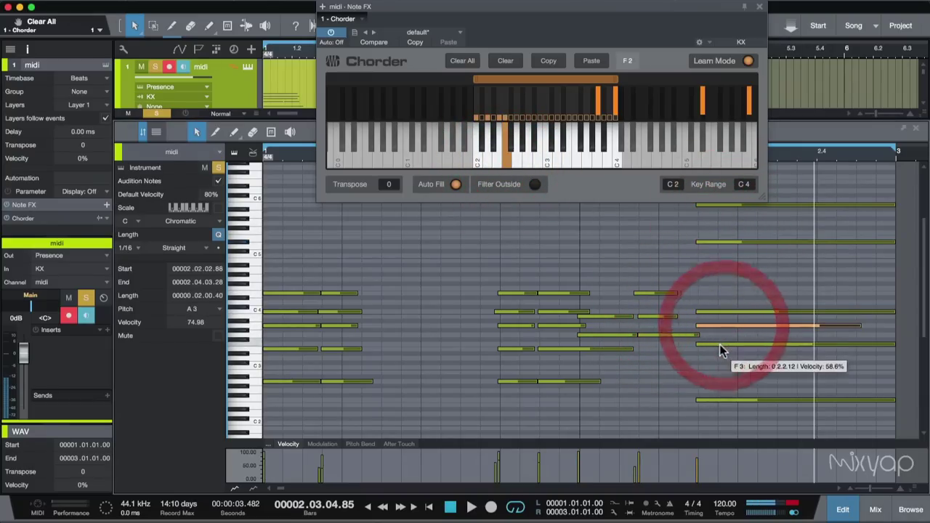
{"action": "left_click", "coordinate": [722, 345]}
{"action": "left_click", "coordinate": [717, 399]}
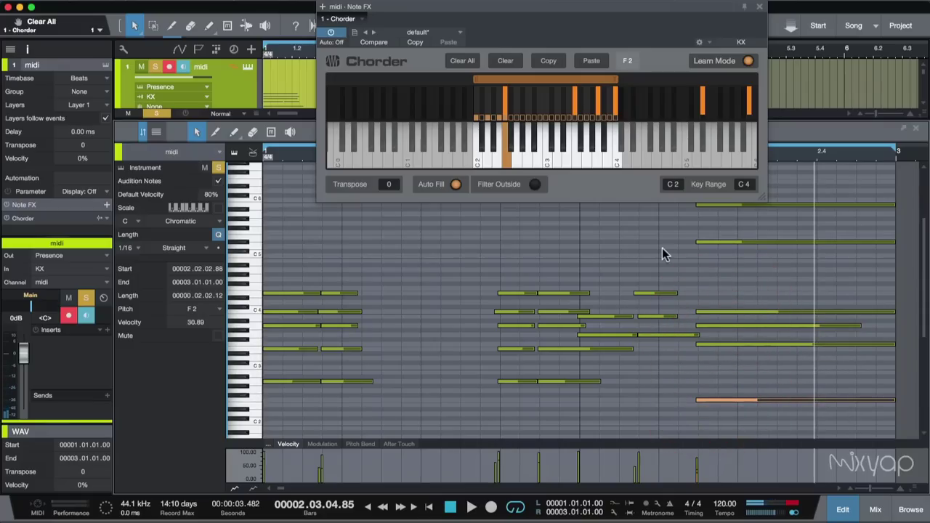
{"action": "left_click", "coordinate": [727, 64]}
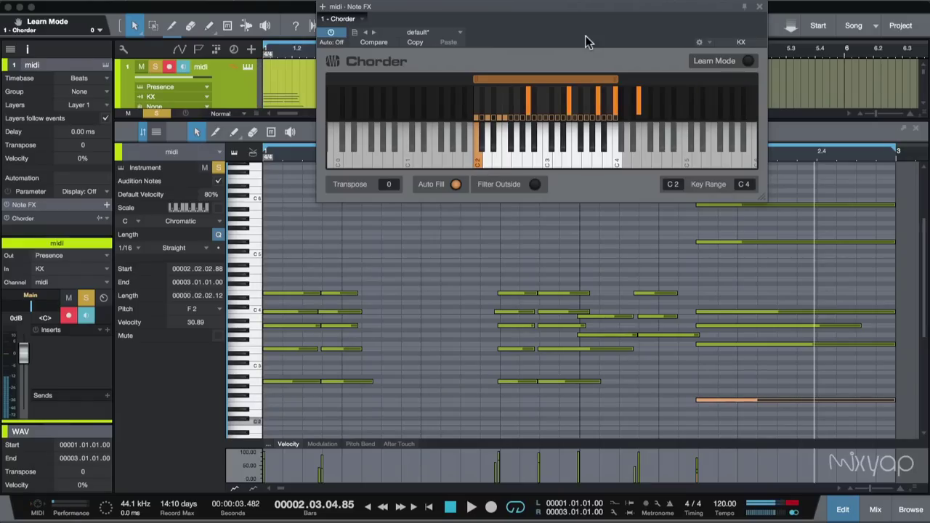
Close the note editor and place the Chorder window over the arrangement, beside the audio event
{"action": "left_click_drag", "start_coordinate": [588, 41], "coordinate": [614, 249]}
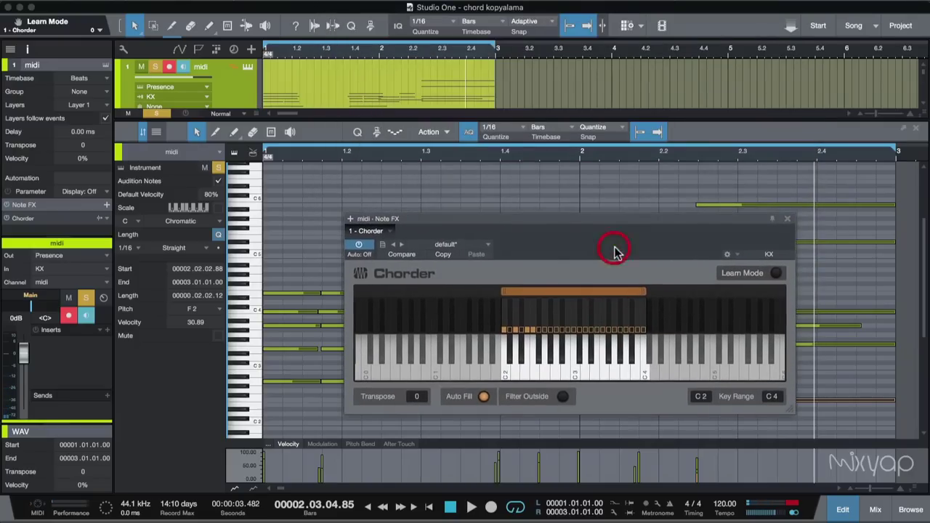
{"action": "left_click", "coordinate": [916, 131]}
{"action": "left_click_drag", "start_coordinate": [533, 218], "coordinate": [620, 113]}
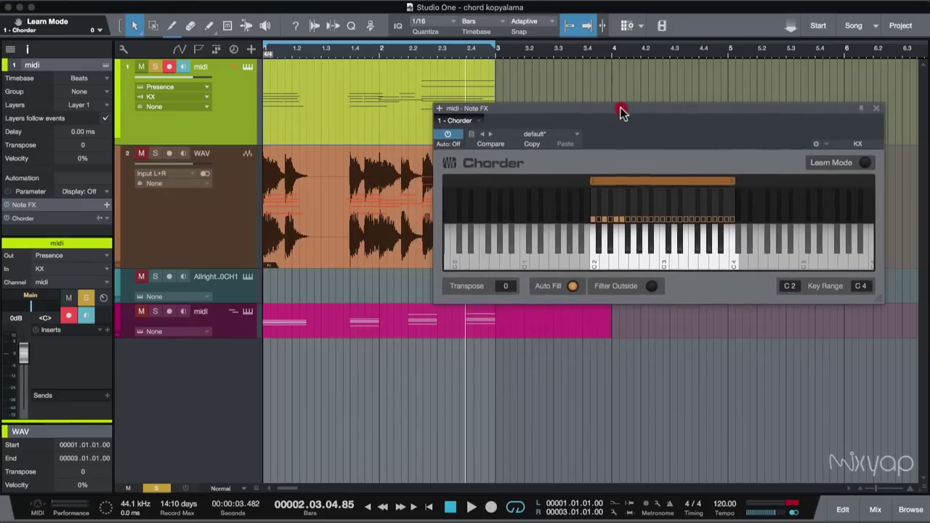
{"action": "left_click", "coordinate": [543, 139]}
{"action": "left_click", "coordinate": [647, 143]}
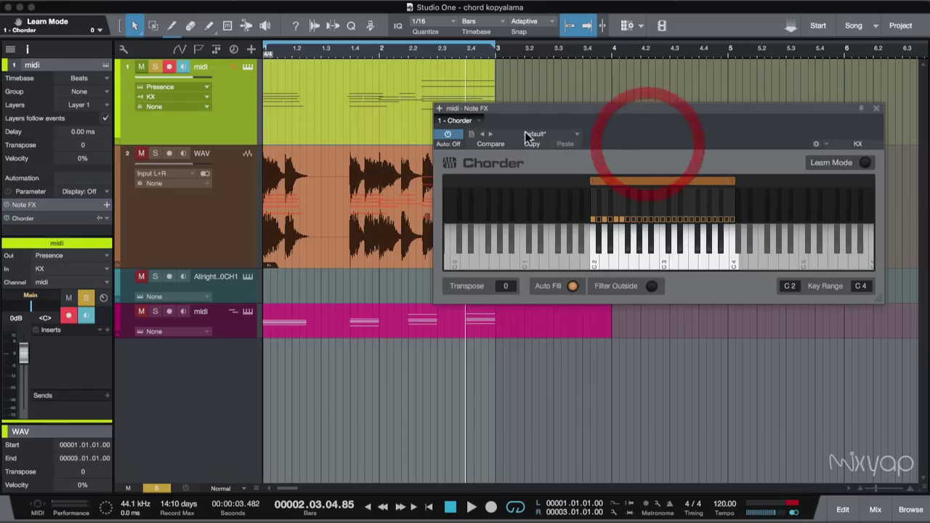
{"action": "left_click", "coordinate": [471, 134]}
{"action": "left_click", "coordinate": [682, 138]}
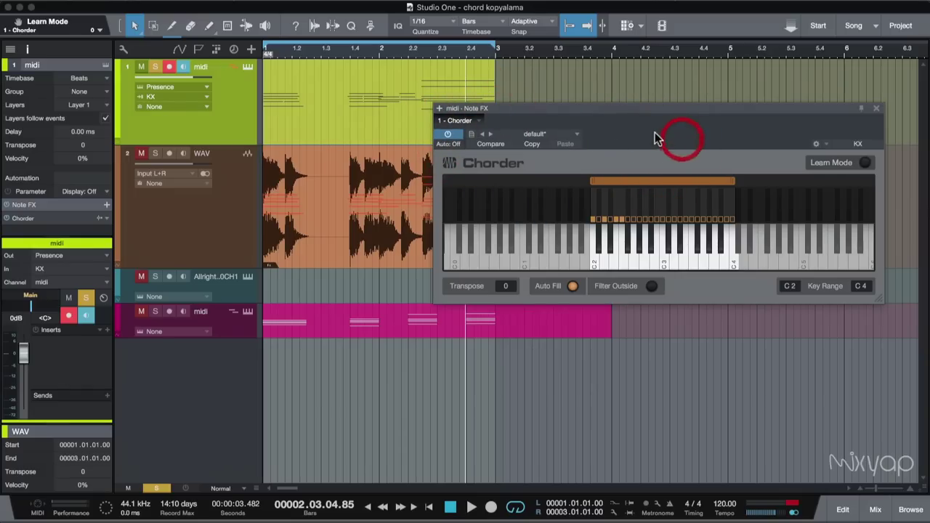
Open the midi track's Presence instrument, try its on-screen keyboard, and close the instrument again
{"action": "left_click", "coordinate": [395, 210]}
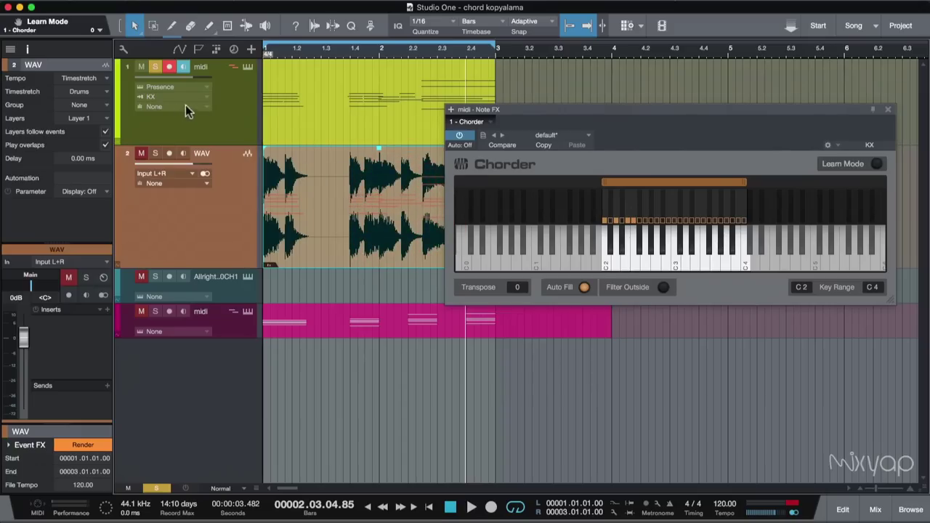
{"action": "left_click", "coordinate": [229, 114]}
{"action": "left_click", "coordinate": [250, 69]}
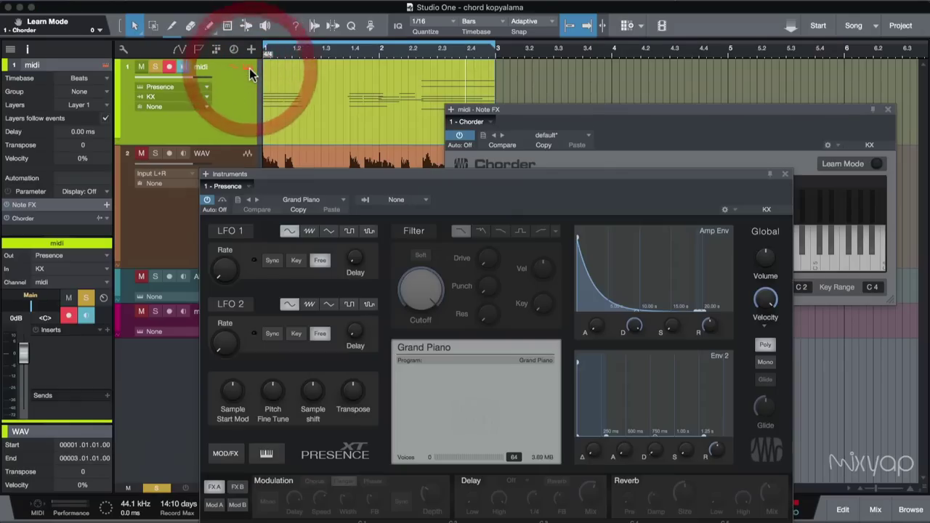
{"action": "left_click_drag", "start_coordinate": [468, 157], "coordinate": [503, 37]}
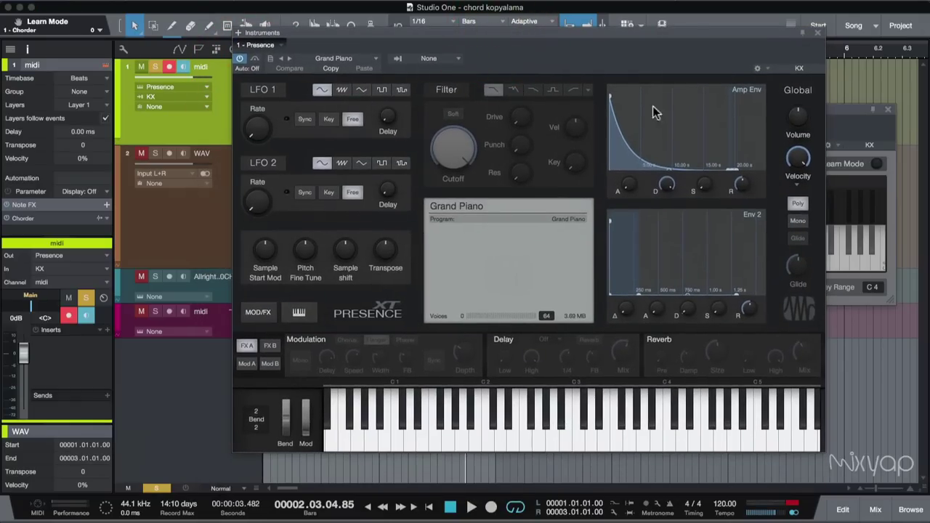
{"action": "mouse_move", "coordinate": [449, 436]}
{"action": "left_mouse_down"}
{"action": "mouse_move", "coordinate": [532, 450]}
{"action": "mouse_move", "coordinate": [687, 440]}
{"action": "mouse_move", "coordinate": [372, 444]}
{"action": "mouse_move", "coordinate": [373, 436]}
{"action": "left_mouse_up"}
{"action": "left_click", "coordinate": [818, 34]}
Close the Chorder window and delete the selected midi and WAV events from the arrangement
{"action": "left_click", "coordinate": [658, 116]}
{"action": "left_click_drag", "start_coordinate": [658, 116], "coordinate": [623, 103]}
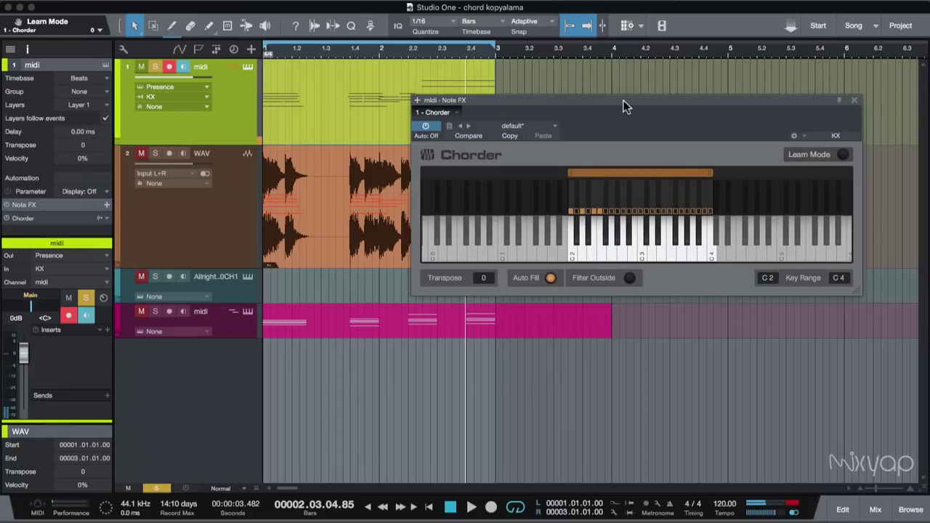
{"action": "left_click_drag", "start_coordinate": [621, 100], "coordinate": [616, 111]}
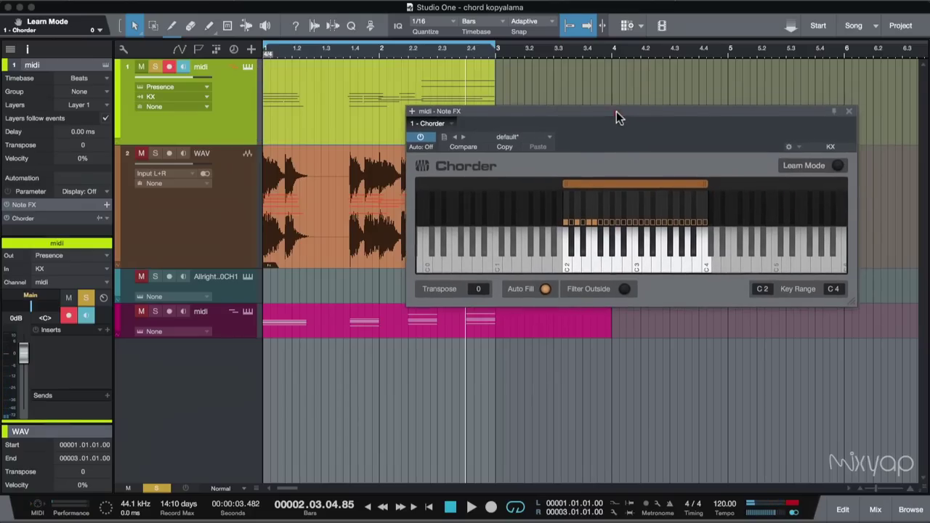
{"action": "left_click", "coordinate": [850, 111]}
{"action": "left_click", "coordinate": [379, 254]}
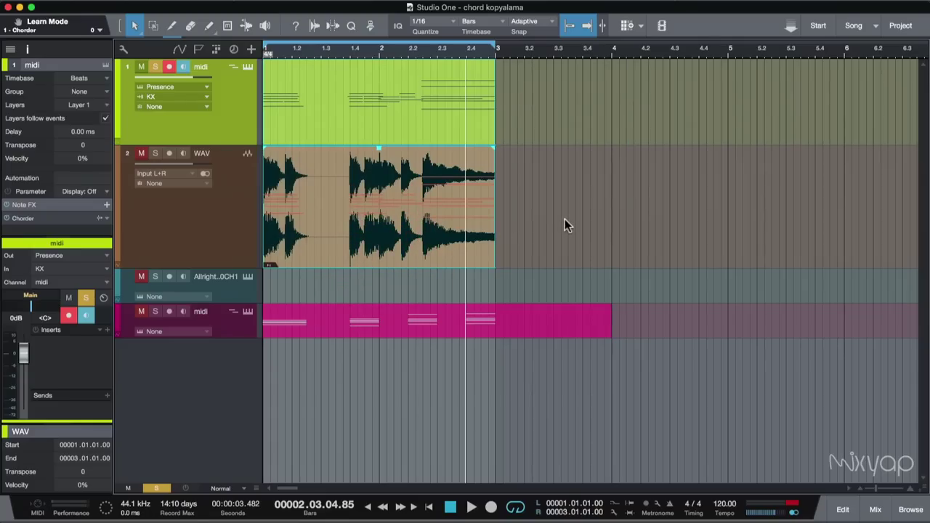
{"action": "key", "text": "Delete"}
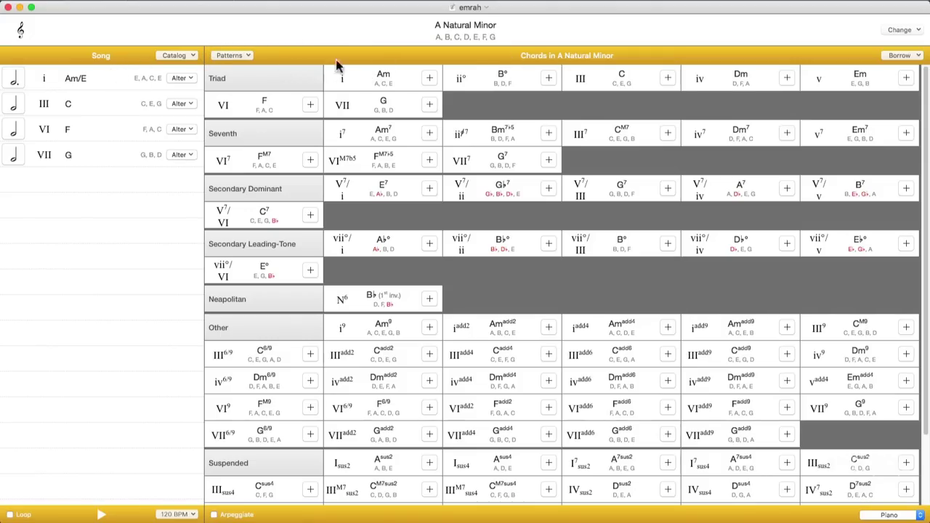
In Suggester, examine the scale change options and the full list of chord groups for A Natural Minor
{"action": "left_click", "coordinate": [901, 30]}
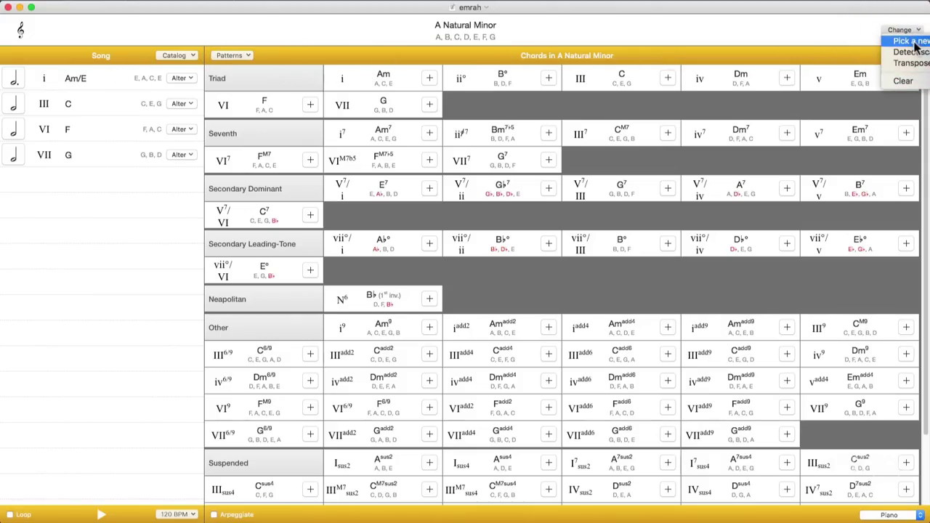
{"action": "left_click", "coordinate": [745, 51]}
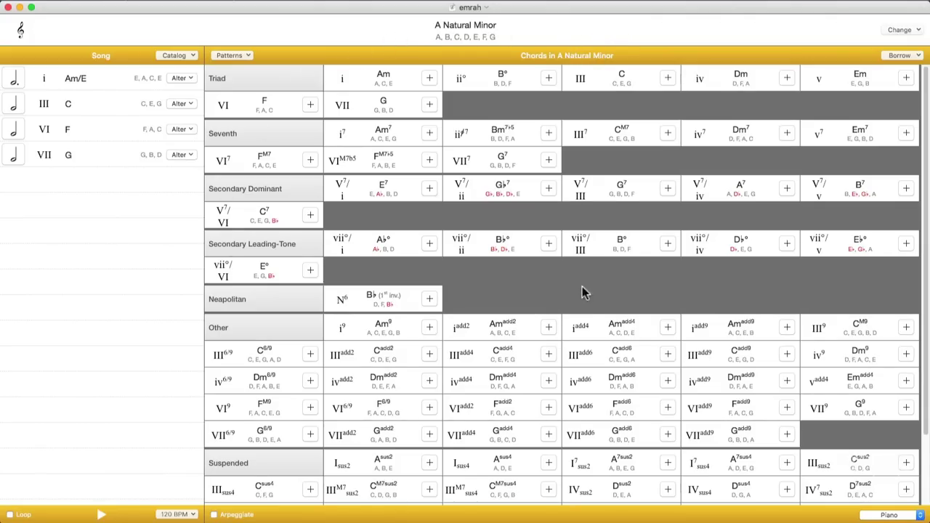
{"action": "scroll", "coordinate": [582, 286], "scroll_direction": "down", "scroll_amount": 3}
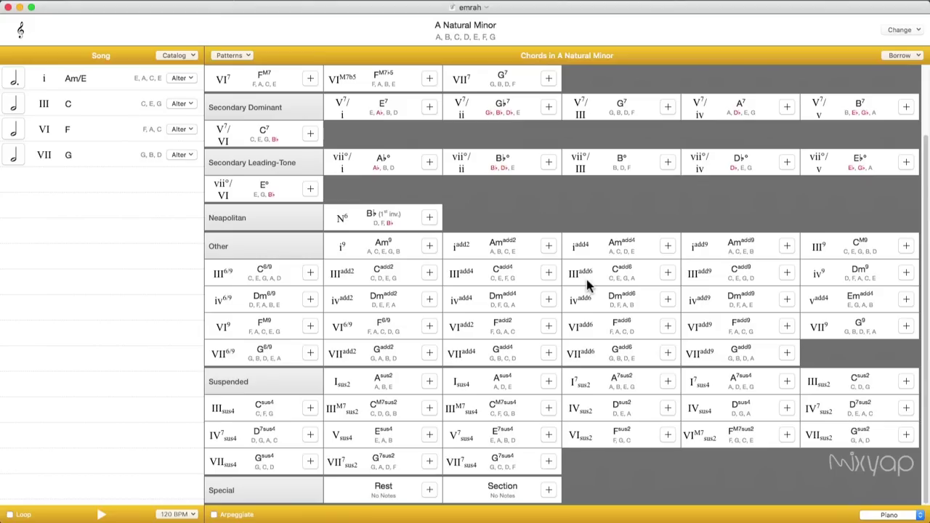
{"action": "scroll", "coordinate": [586, 276], "scroll_direction": "up", "scroll_amount": 3}
{"action": "scroll", "coordinate": [586, 267], "scroll_direction": "down", "scroll_amount": 3}
{"action": "scroll", "coordinate": [590, 280], "scroll_direction": "up", "scroll_amount": 2}
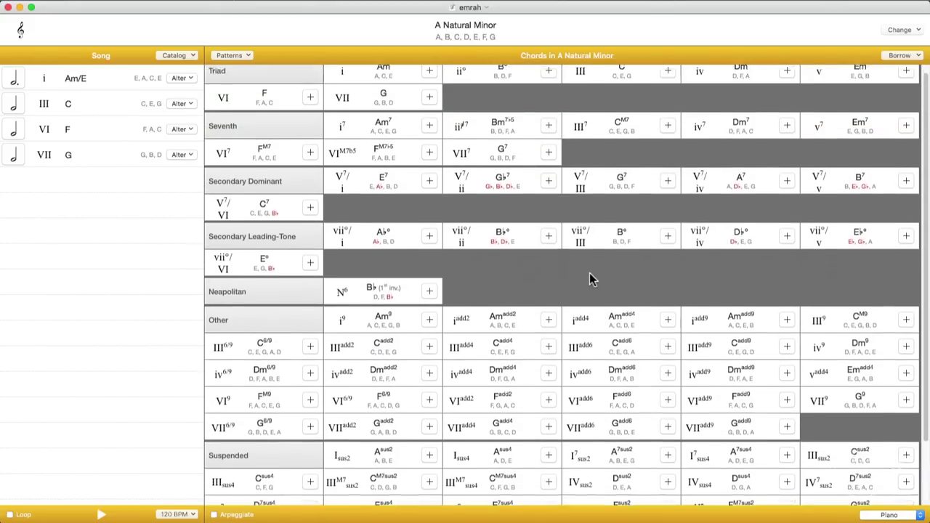
{"action": "scroll", "coordinate": [589, 280], "scroll_direction": "up", "scroll_amount": 1}
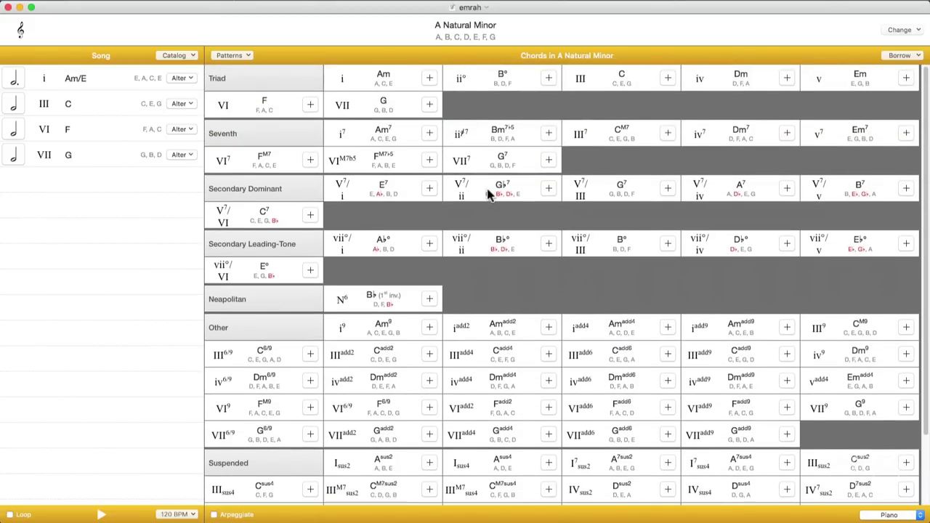
{"action": "scroll", "coordinate": [489, 193], "scroll_direction": "down", "scroll_amount": 3}
{"action": "scroll", "coordinate": [484, 280], "scroll_direction": "up", "scroll_amount": 3}
{"action": "scroll", "coordinate": [275, 335], "scroll_direction": "down", "scroll_amount": 3}
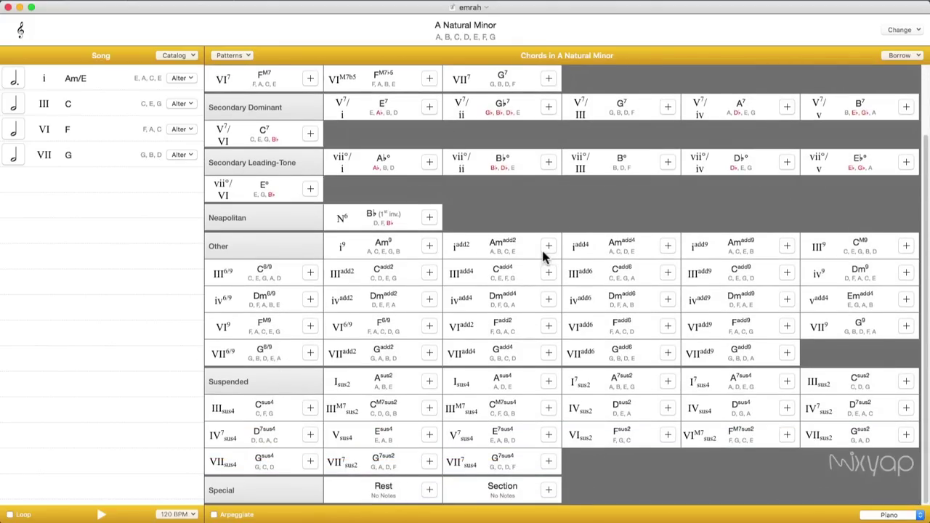
{"action": "scroll", "coordinate": [541, 247], "scroll_direction": "up", "scroll_amount": 3}
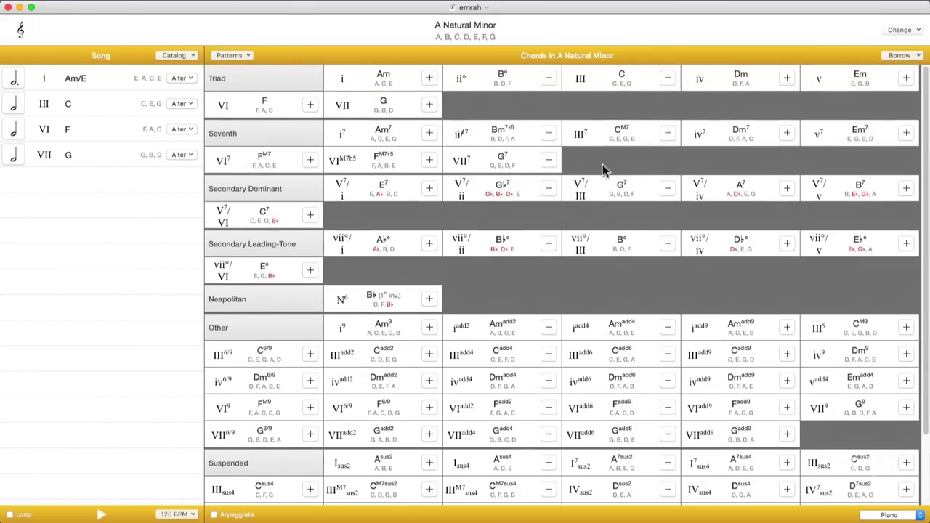
{"action": "scroll", "coordinate": [626, 279], "scroll_direction": "down", "scroll_amount": 3}
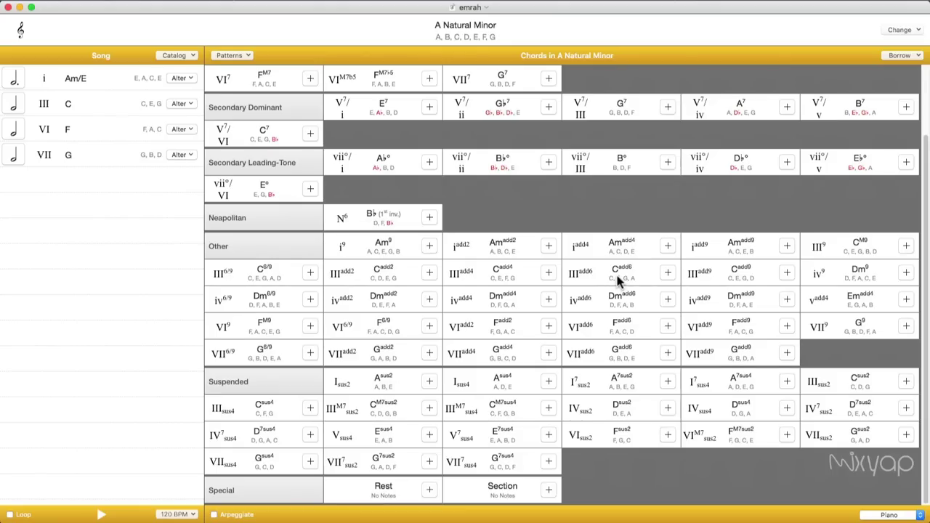
{"action": "scroll", "coordinate": [516, 251], "scroll_direction": "up", "scroll_amount": 3}
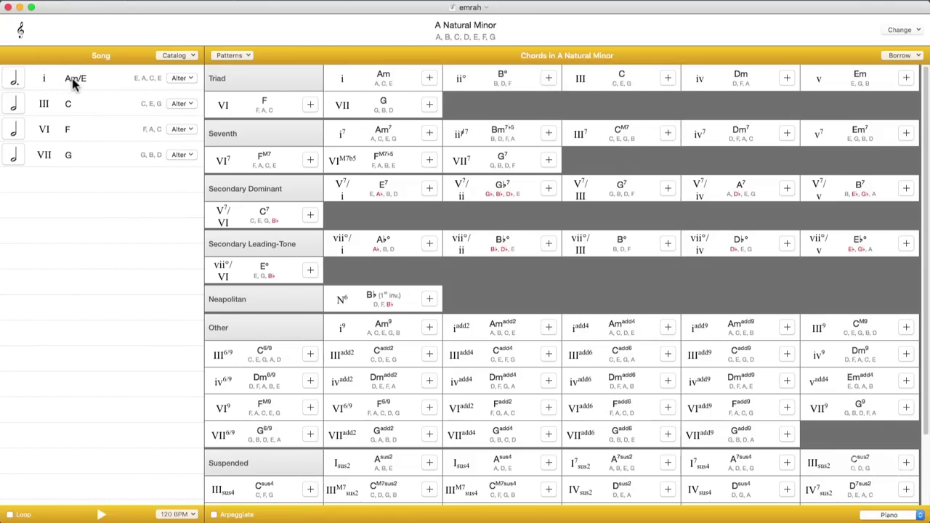
Audition various chords of A Natural Minor from the Triad, Seventh, Secondary Dominant and Secondary Leading-Tone groups
{"action": "left_click", "coordinate": [486, 80]}
{"action": "left_click", "coordinate": [497, 135]}
{"action": "left_click", "coordinate": [396, 151]}
{"action": "left_click", "coordinate": [391, 76]}
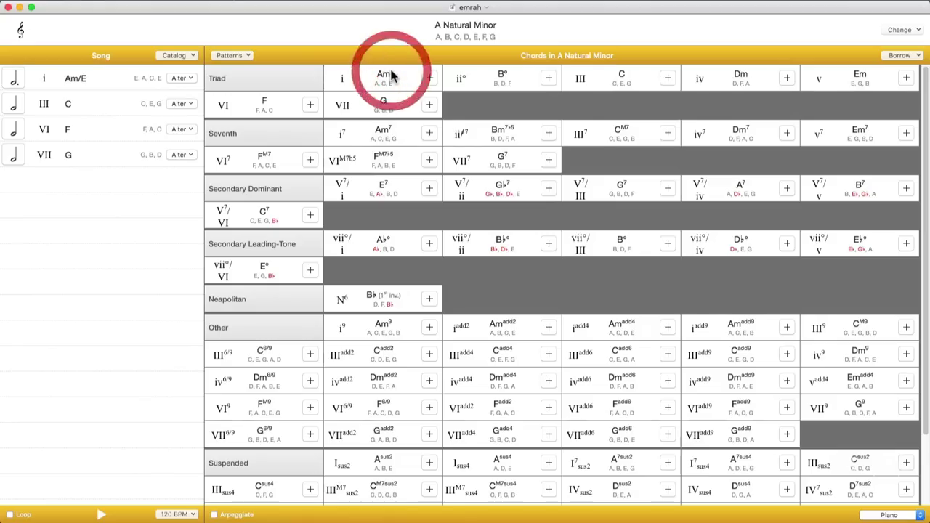
{"action": "left_click", "coordinate": [620, 80]}
{"action": "left_click", "coordinate": [619, 129]}
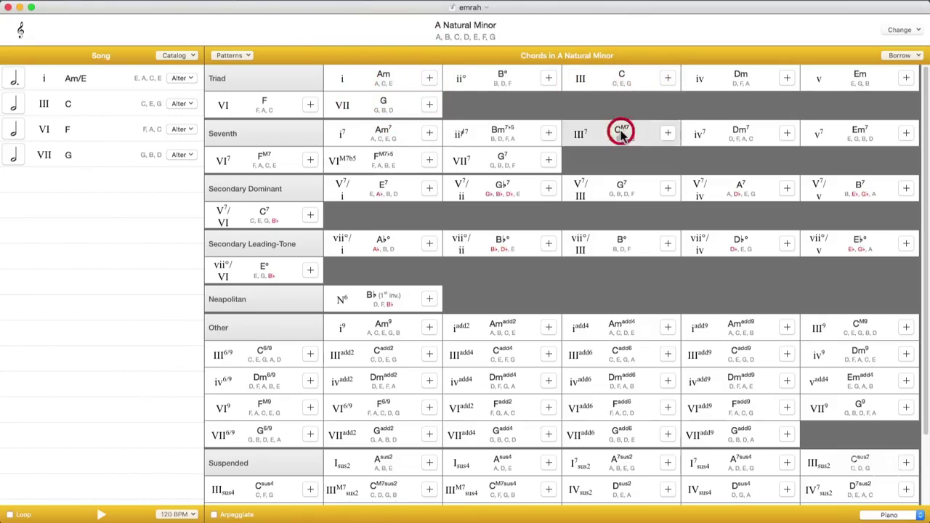
{"action": "left_click", "coordinate": [620, 189]}
{"action": "left_click", "coordinate": [505, 190]}
{"action": "left_click", "coordinate": [505, 245]}
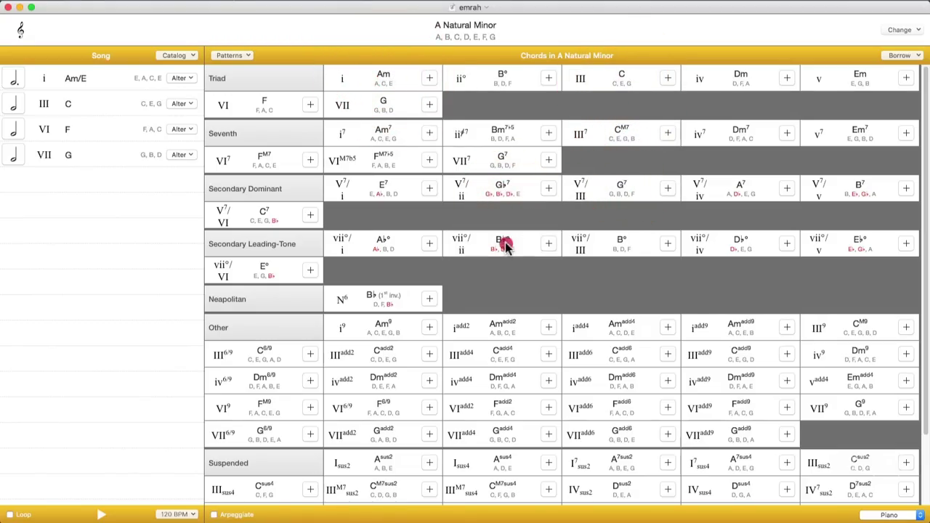
{"action": "left_click", "coordinate": [385, 250]}
{"action": "left_click", "coordinate": [370, 187]}
{"action": "left_click", "coordinate": [266, 160]}
Examine Suggester's General and MIDI preferences and the option to export the song as a MIDI file
{"action": "left_click", "coordinate": [72, 2]}
{"action": "left_click", "coordinate": [84, 26]}
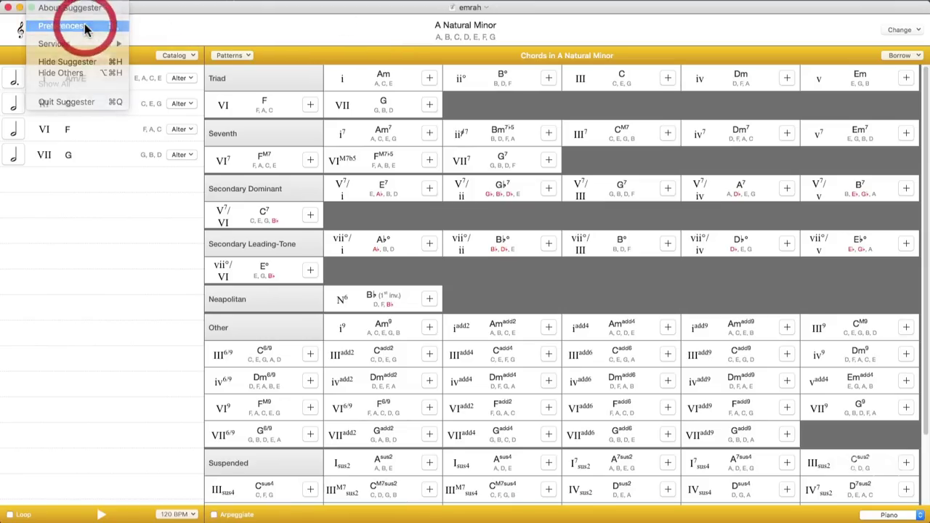
{"action": "left_click", "coordinate": [581, 138]}
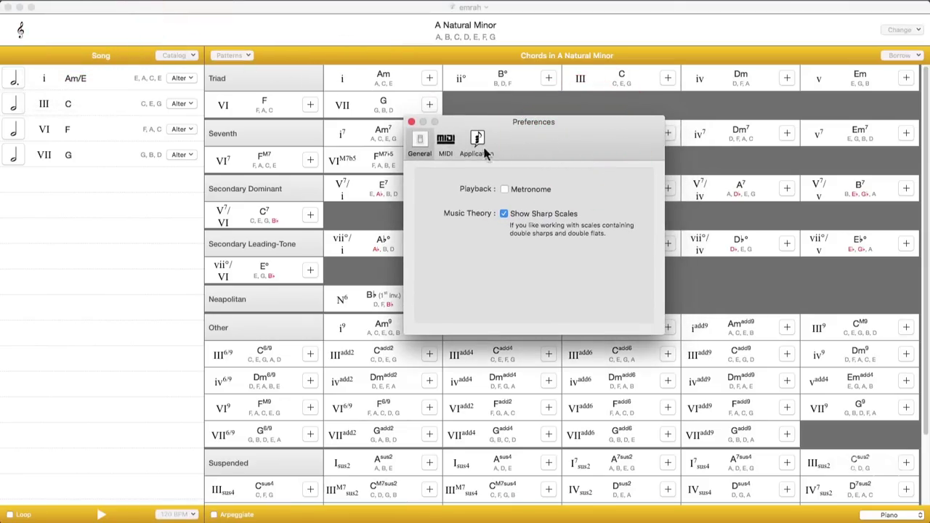
{"action": "left_click", "coordinate": [445, 142]}
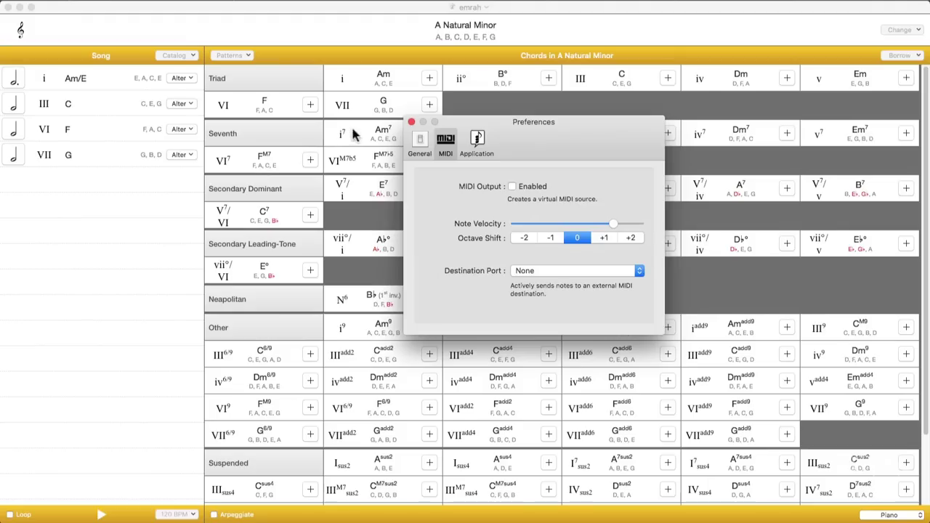
{"action": "left_click", "coordinate": [411, 123]}
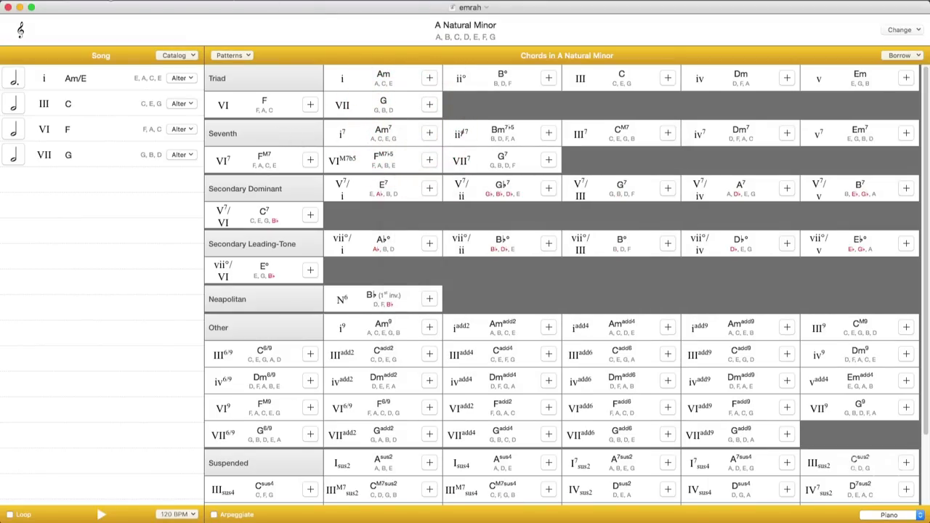
{"action": "left_click", "coordinate": [93, 8]}
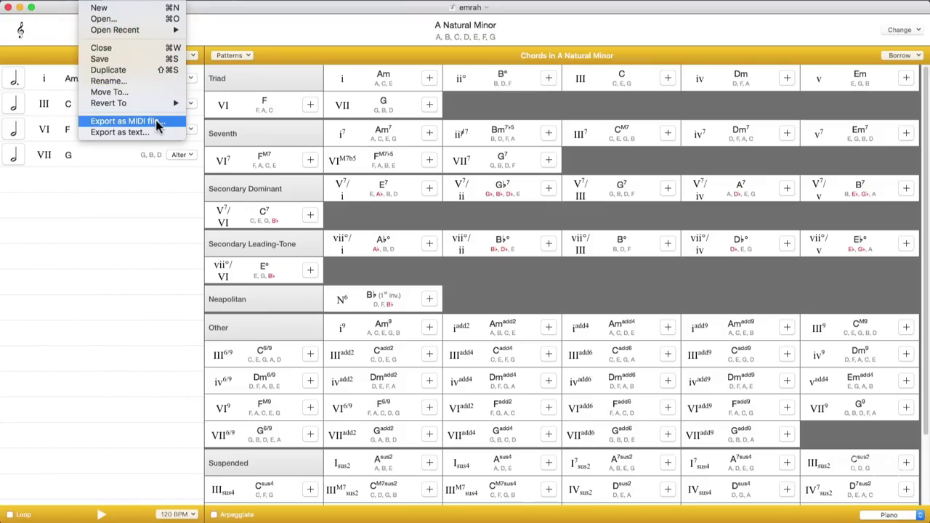
{"action": "left_click", "coordinate": [163, 119]}
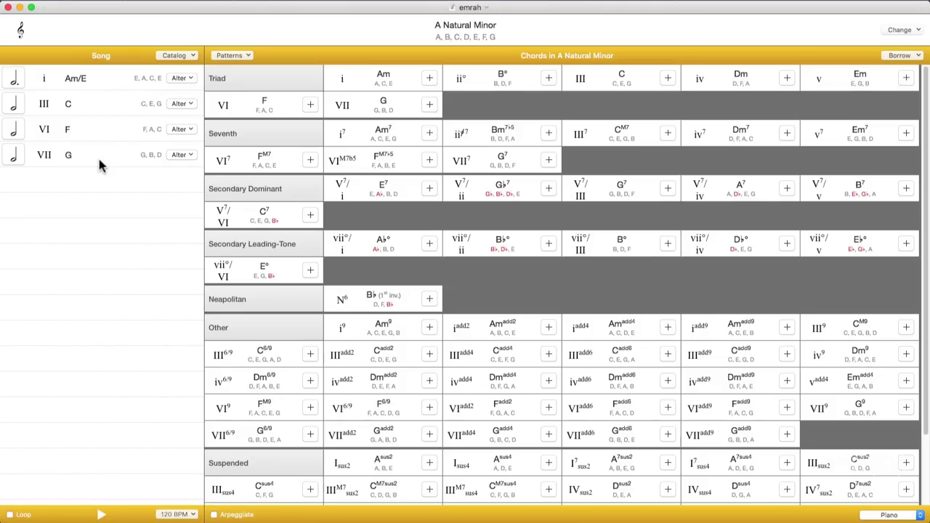
Audition the song's four-chord progression Am/E, C, F and G in order
{"action": "left_click", "coordinate": [79, 82]}
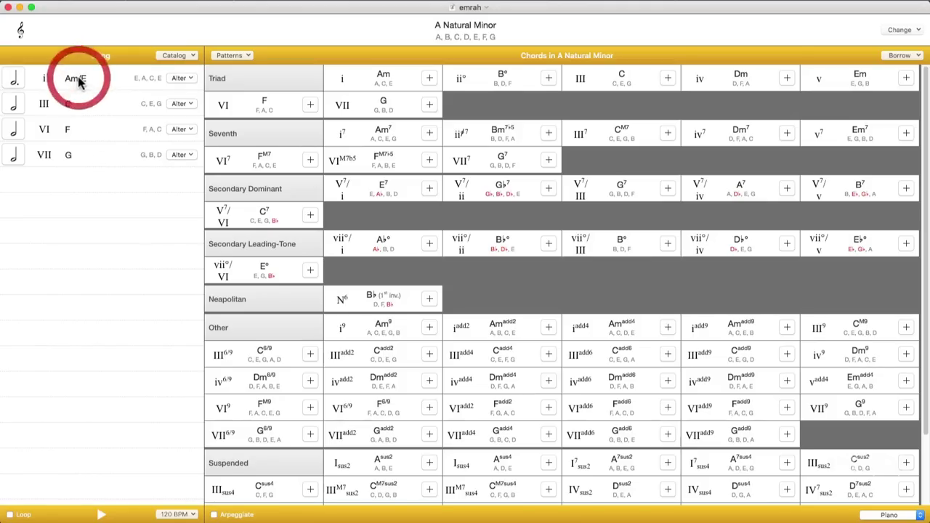
{"action": "left_click", "coordinate": [83, 80]}
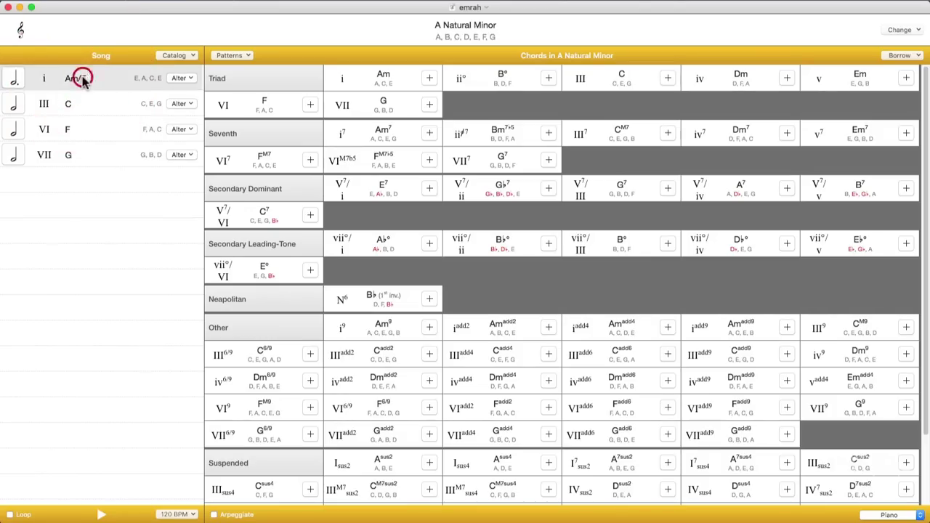
{"action": "left_click", "coordinate": [82, 80]}
{"action": "left_click", "coordinate": [80, 96]}
{"action": "left_click", "coordinate": [86, 124]}
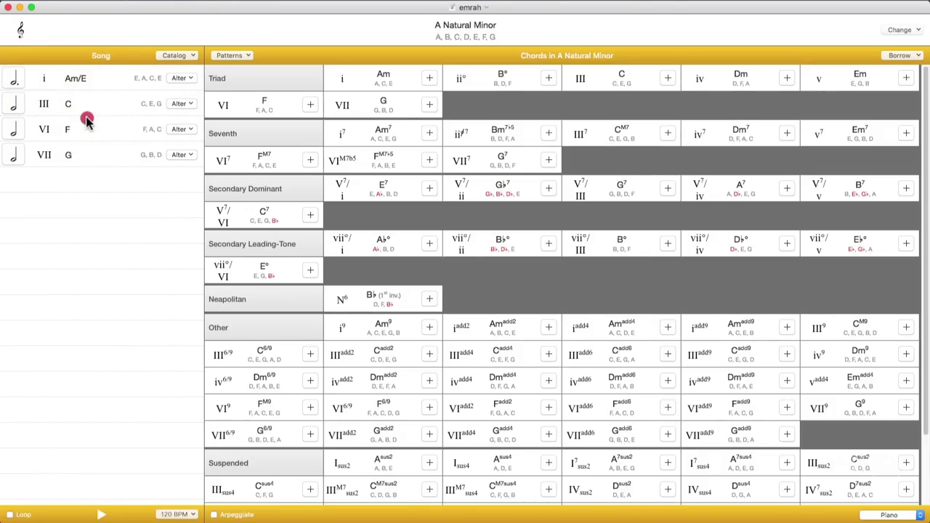
{"action": "left_click", "coordinate": [94, 154]}
{"action": "left_click", "coordinate": [99, 82]}
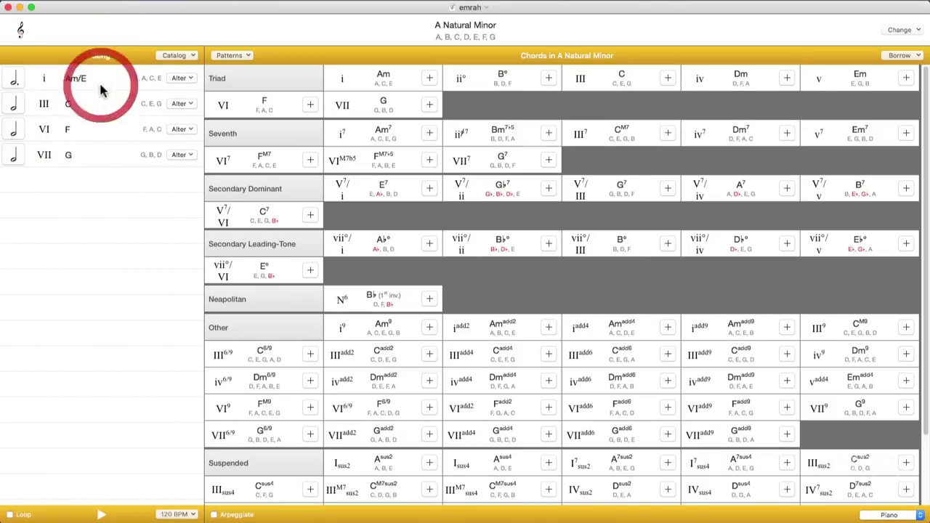
{"action": "left_click", "coordinate": [101, 86]}
{"action": "left_click", "coordinate": [100, 109]}
{"action": "left_click", "coordinate": [99, 127]}
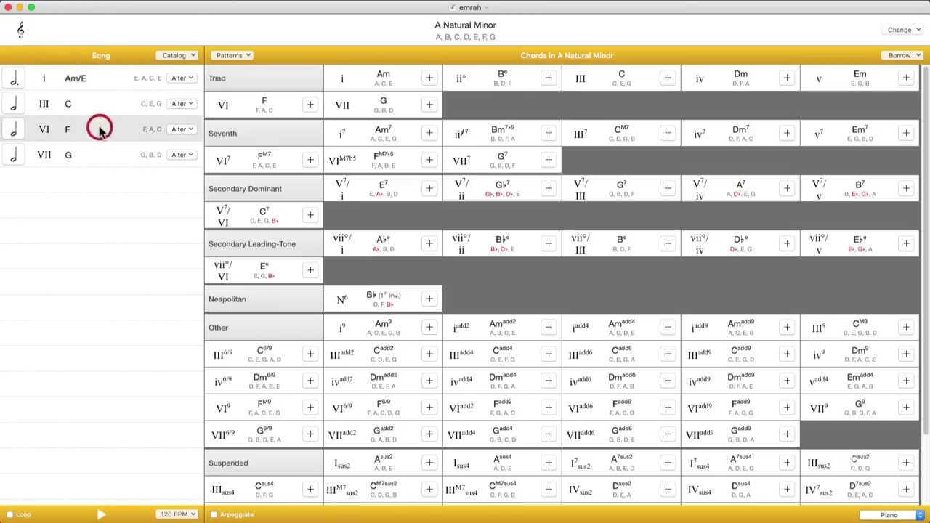
{"action": "left_click", "coordinate": [99, 158]}
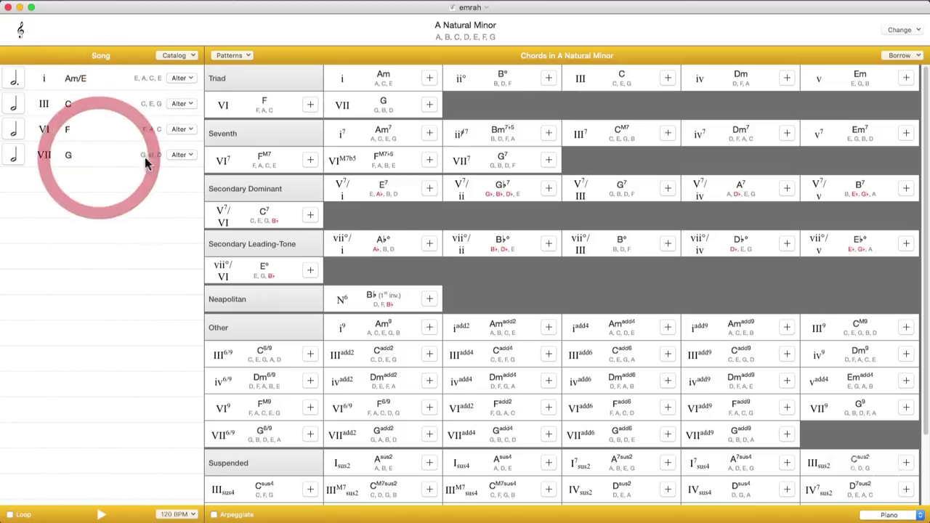
{"action": "left_click", "coordinate": [518, 271]}
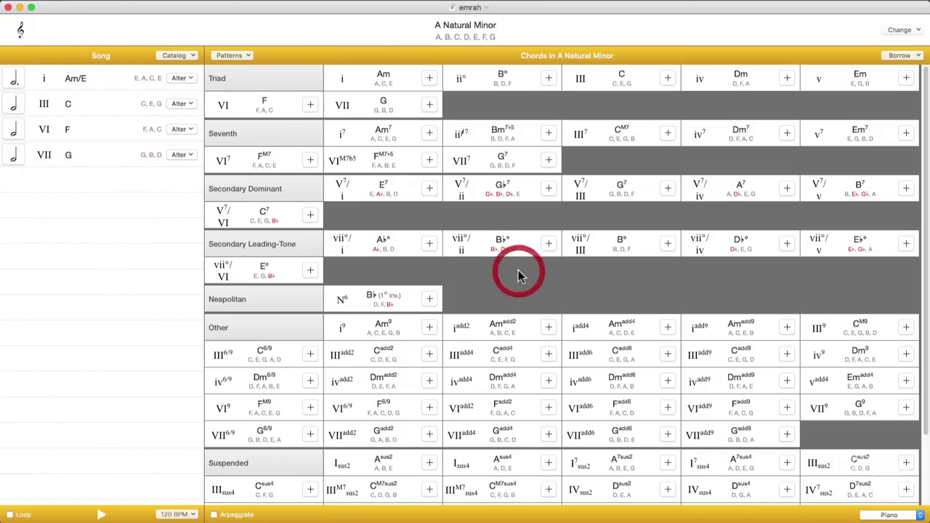
Switch to Studio One and move the four-chord event from the lower midi track to bar 1 of the Presence midi track
{"action": "left_click", "coordinate": [19, 7]}
{"action": "left_click", "coordinate": [298, 318]}
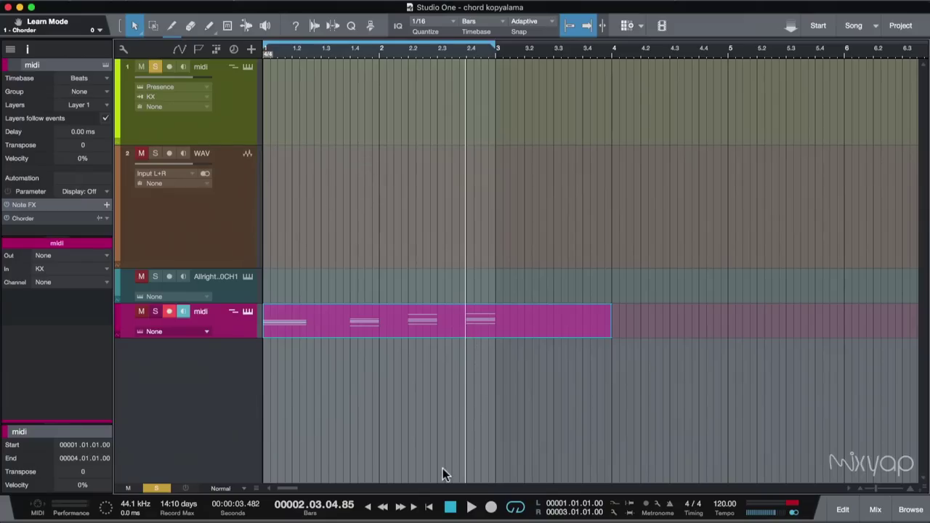
{"action": "left_click", "coordinate": [429, 506]}
{"action": "left_click_drag", "start_coordinate": [348, 325], "coordinate": [338, 106]}
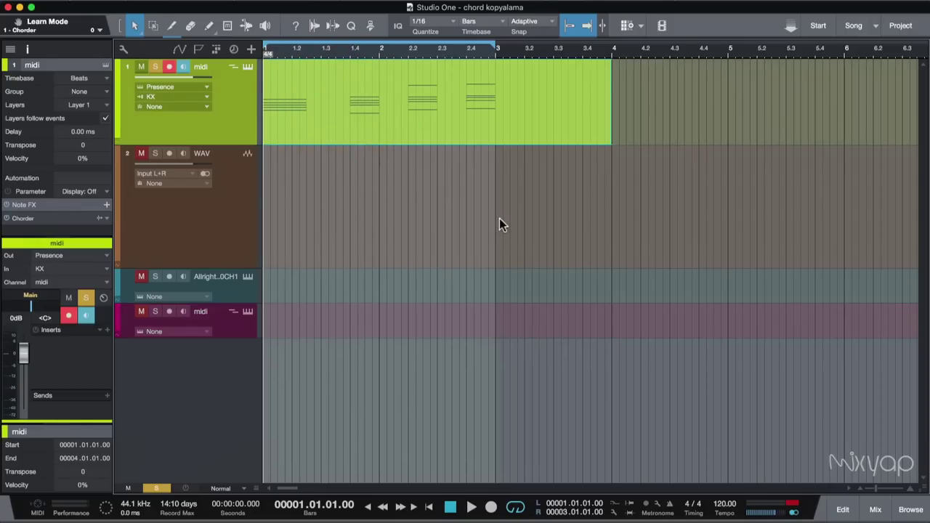
Bypass Chorder on the midi track and play the chord event from the start to hear its original chords
{"action": "key", "text": "space"}
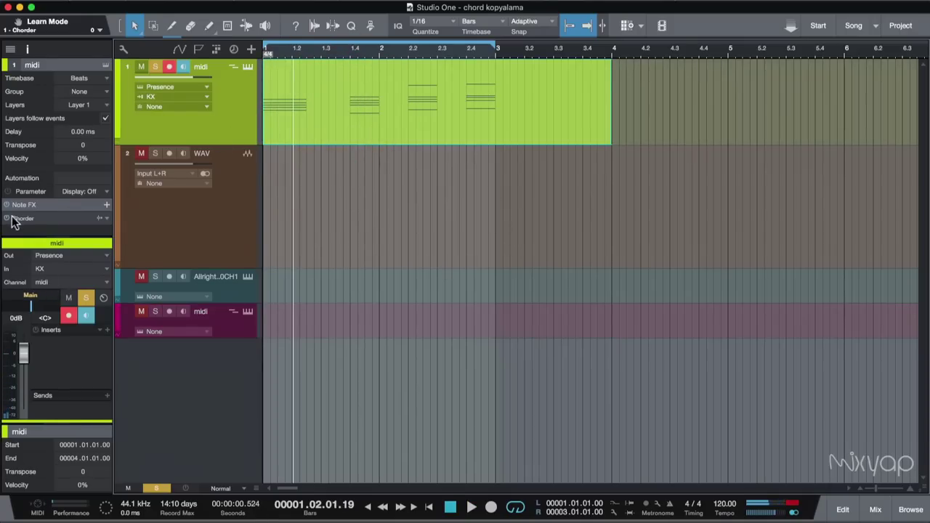
{"action": "left_click", "coordinate": [14, 220]}
{"action": "left_click", "coordinate": [390, 225]}
{"action": "left_click", "coordinate": [428, 507]}
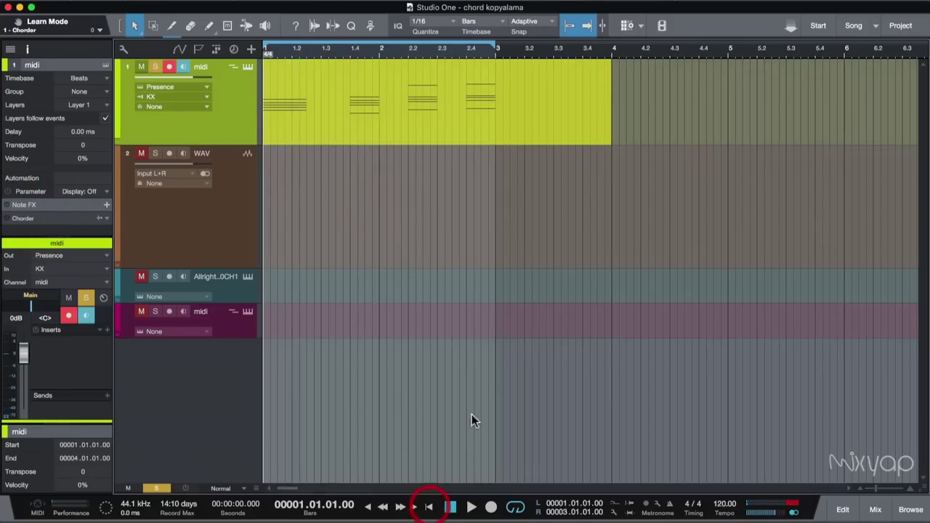
{"action": "key", "text": "space"}
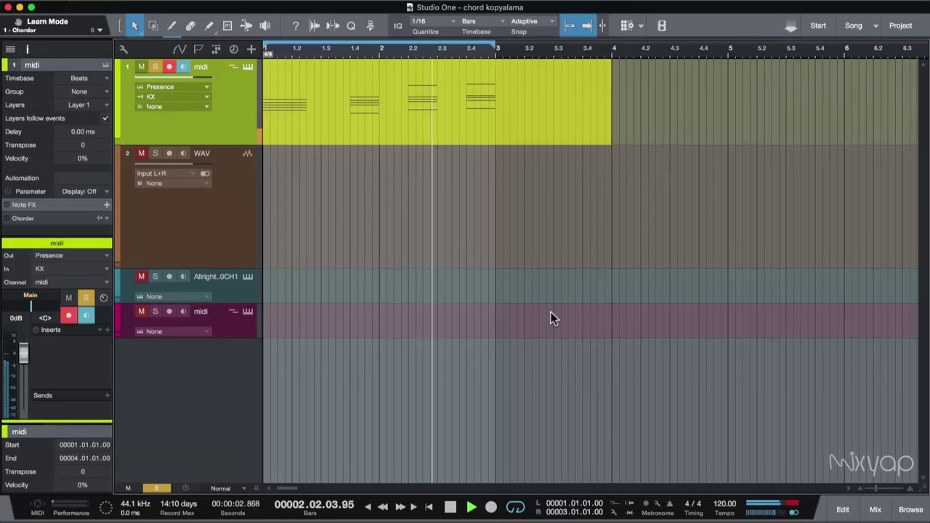
{"action": "key", "text": "space"}
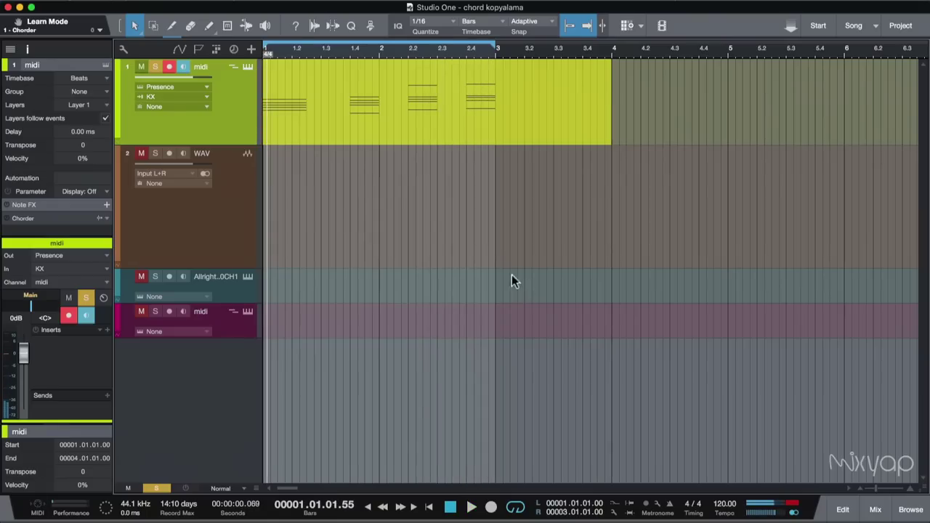
Open the chord event for note editing and load the default preset in Chorder
{"action": "double_click", "coordinate": [364, 109]}
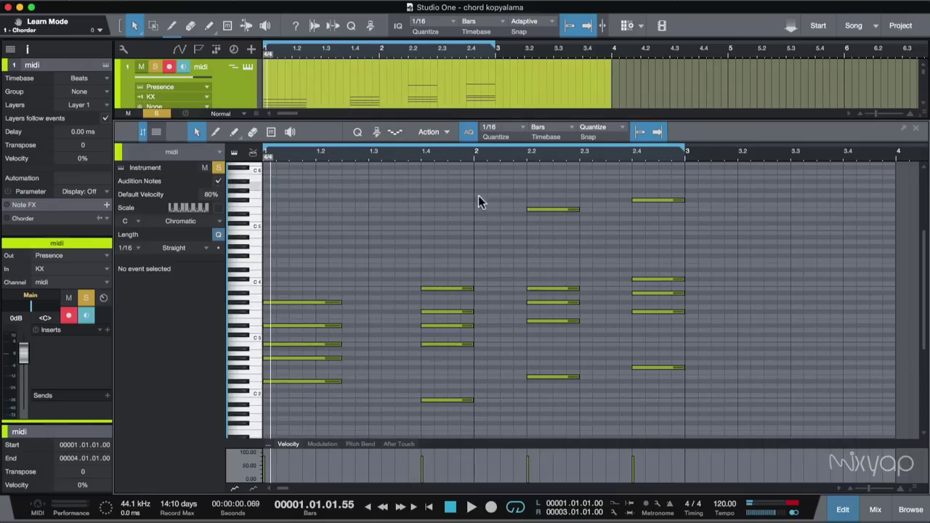
{"action": "double_click", "coordinate": [22, 218]}
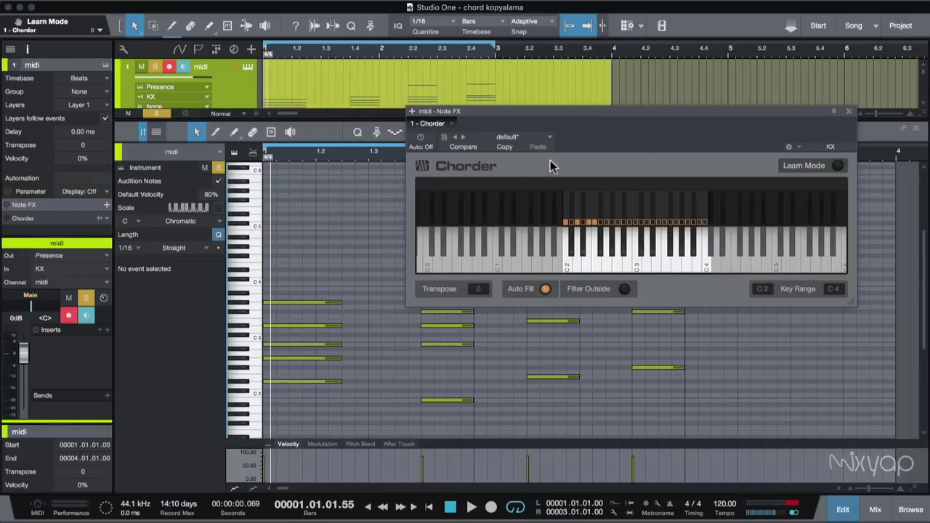
{"action": "left_click", "coordinate": [509, 136]}
{"action": "left_click", "coordinate": [515, 150]}
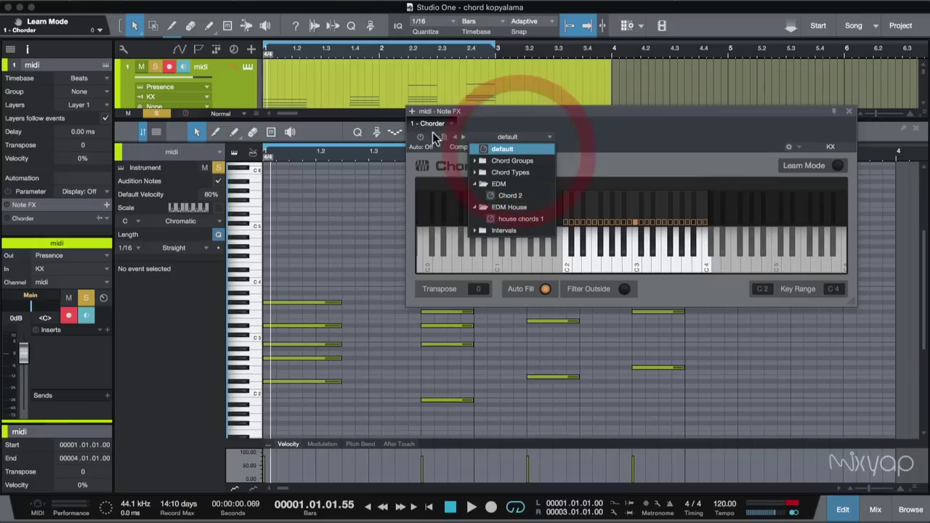
Activate the Chorder effect and turn on its Learn Mode
{"action": "left_click", "coordinate": [836, 166]}
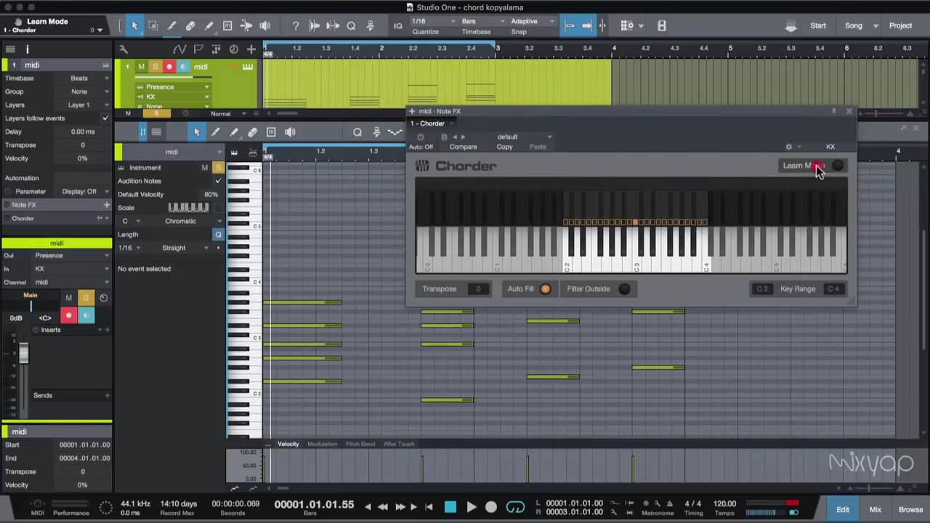
{"action": "left_click", "coordinate": [420, 137]}
{"action": "left_click", "coordinate": [812, 166]}
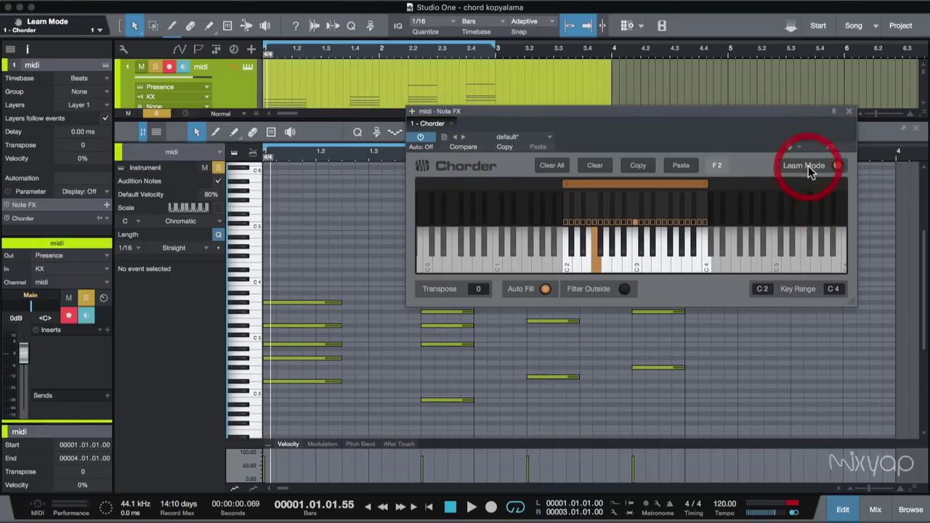
Clear all chord assignments in Chorder, switch off Auto Fill, and move its window clear of the chord notes
{"action": "left_click", "coordinate": [554, 166]}
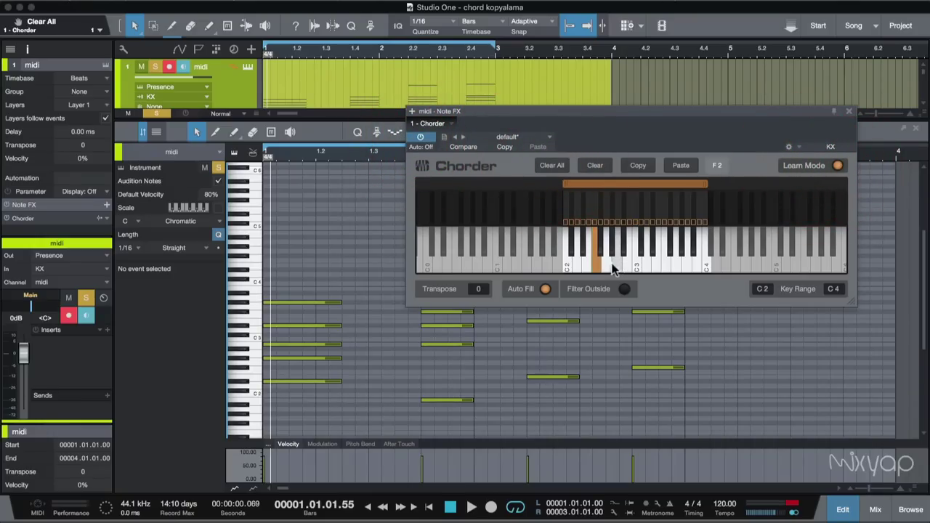
{"action": "left_click", "coordinate": [545, 289]}
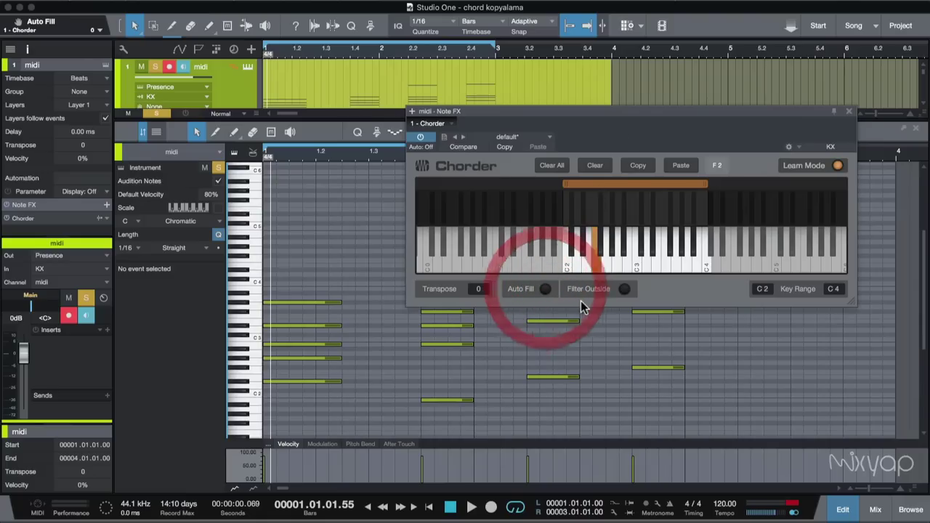
{"action": "left_click_drag", "start_coordinate": [665, 117], "coordinate": [606, 68]}
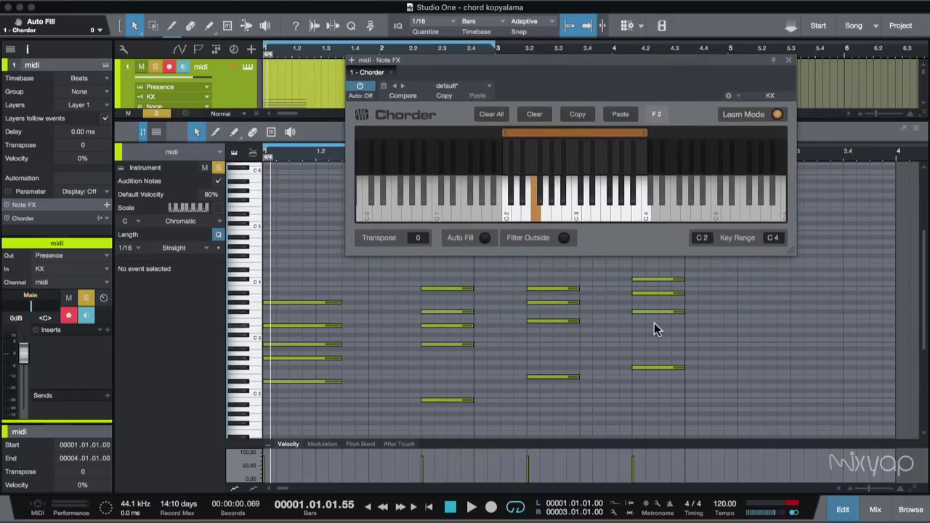
Teach the event's first chord to trigger key C2 and its second chord to D2 by sounding each chord's notes
{"action": "left_click", "coordinate": [507, 220]}
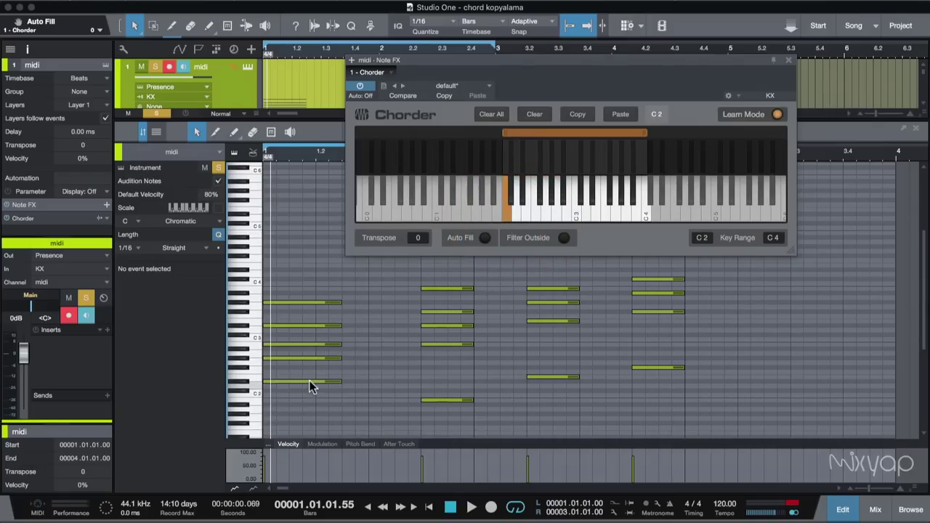
{"action": "left_click", "coordinate": [315, 359]}
{"action": "left_click_drag", "start_coordinate": [317, 354], "coordinate": [316, 301]}
{"action": "left_click", "coordinate": [510, 207]}
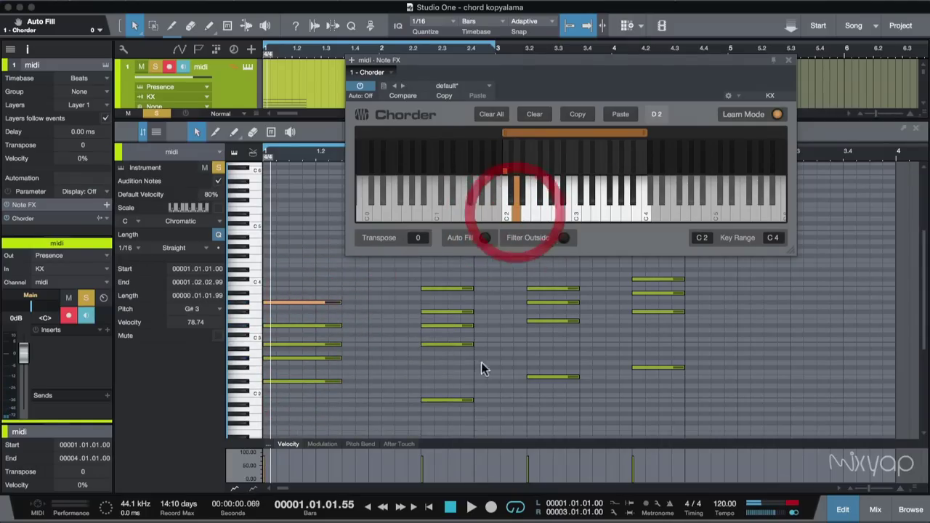
{"action": "left_click", "coordinate": [443, 400]}
{"action": "left_click", "coordinate": [449, 343]}
{"action": "left_click_drag", "start_coordinate": [450, 331], "coordinate": [447, 288]}
Teach the event's third chord to trigger key E2 and its fourth chord to F2 by sounding each chord's notes
{"action": "left_click", "coordinate": [530, 213]}
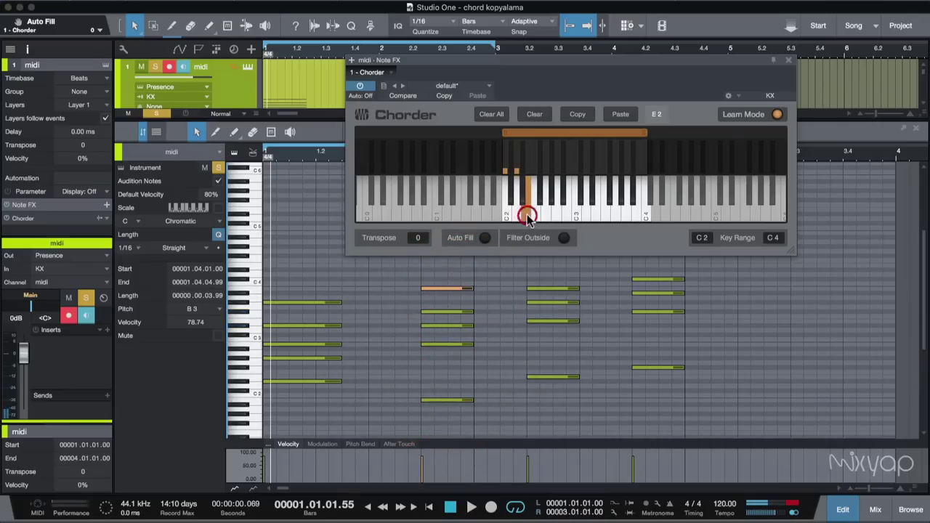
{"action": "left_click_drag", "start_coordinate": [550, 380], "coordinate": [547, 296]}
{"action": "left_click", "coordinate": [534, 214]}
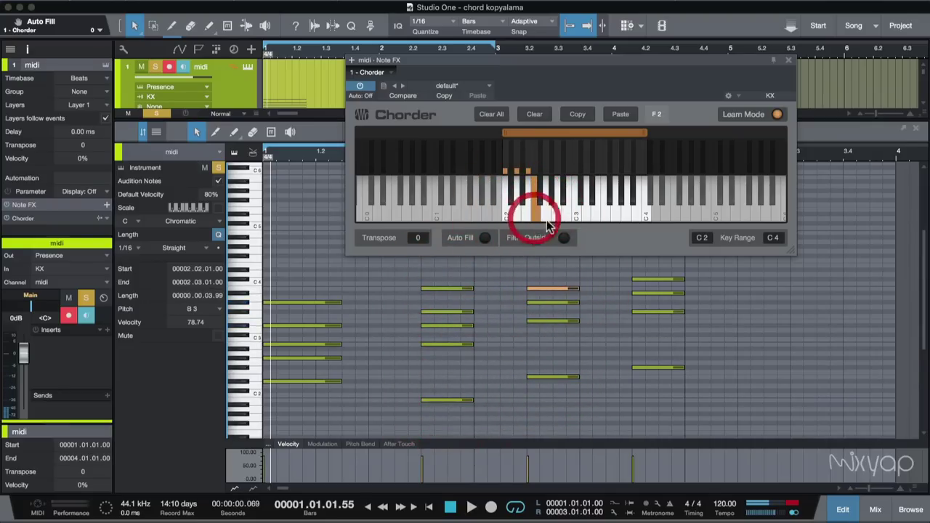
{"action": "left_click", "coordinate": [661, 367]}
{"action": "left_click", "coordinate": [657, 313]}
{"action": "left_click", "coordinate": [656, 295]}
{"action": "left_click", "coordinate": [656, 280]}
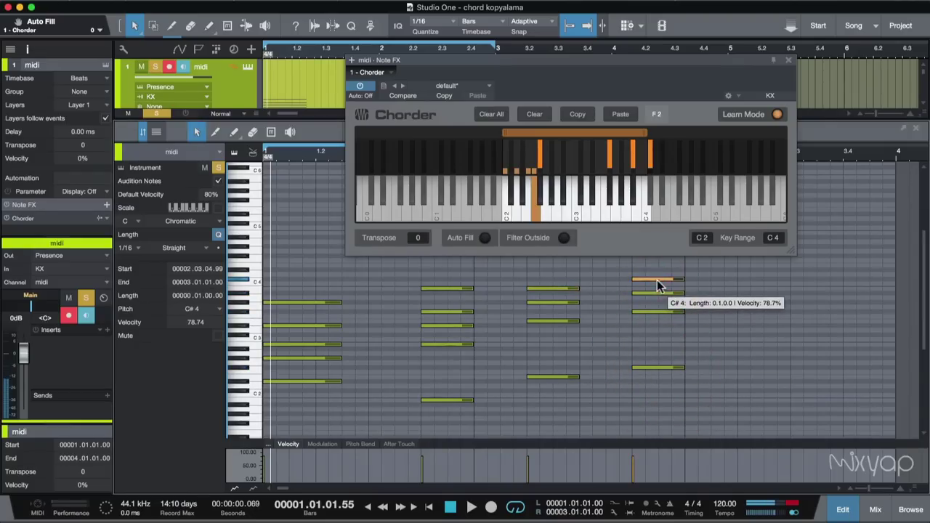
Turn off Learn Mode and delete the chord event from the Presence midi track
{"action": "left_click", "coordinate": [778, 115]}
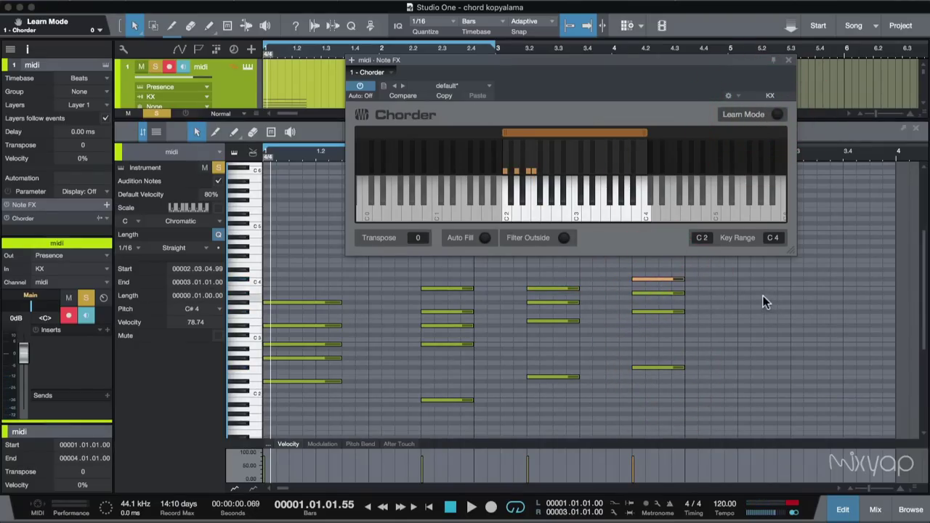
{"action": "left_click", "coordinate": [313, 93]}
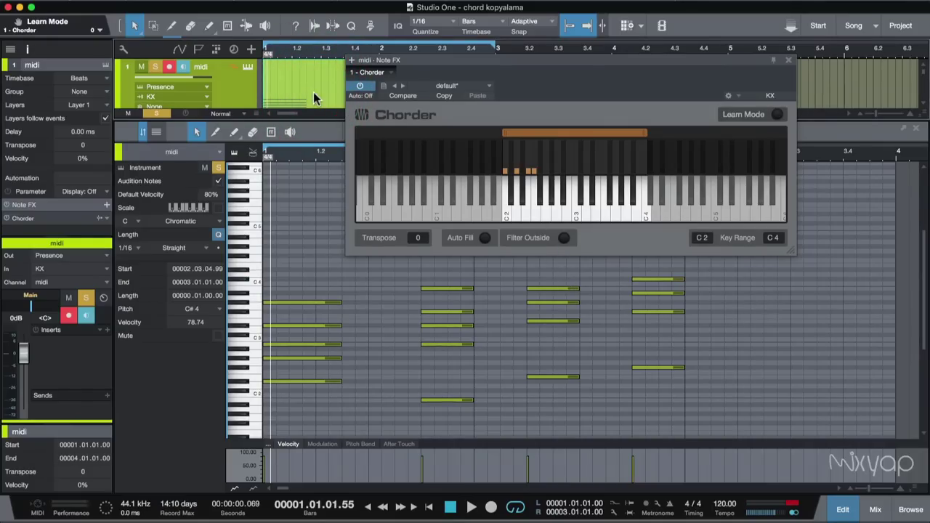
{"action": "key", "text": "Delete"}
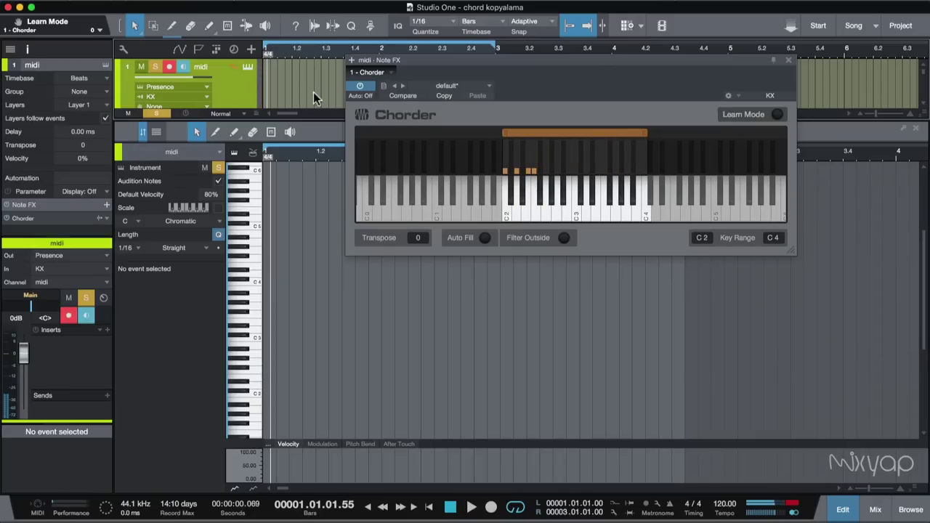
Record a short part on the midi track using the trigger keys C2, D2, E2 and F2
{"action": "left_click", "coordinate": [491, 507]}
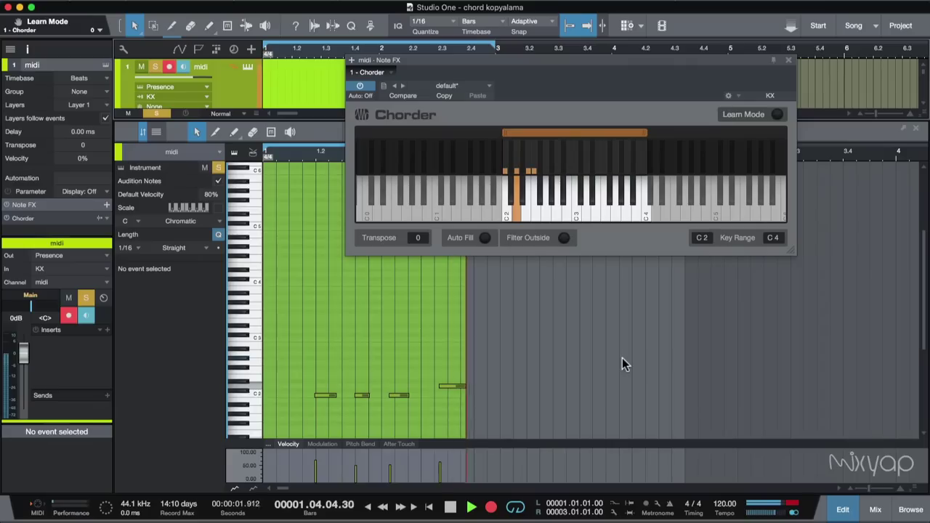
{"action": "key", "text": "space"}
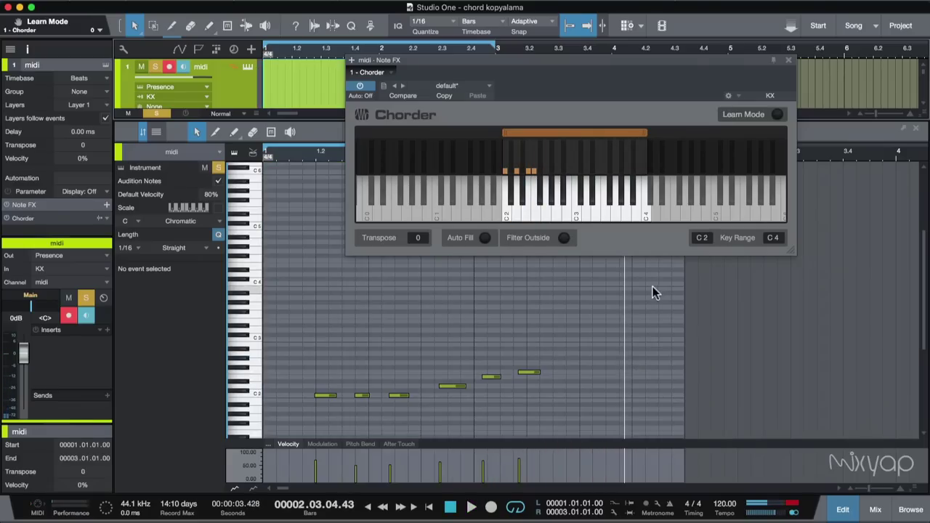
Play the recorded trigger notes back from beat 1.2, and close both Chorder and the note editor
{"action": "left_click", "coordinate": [318, 154]}
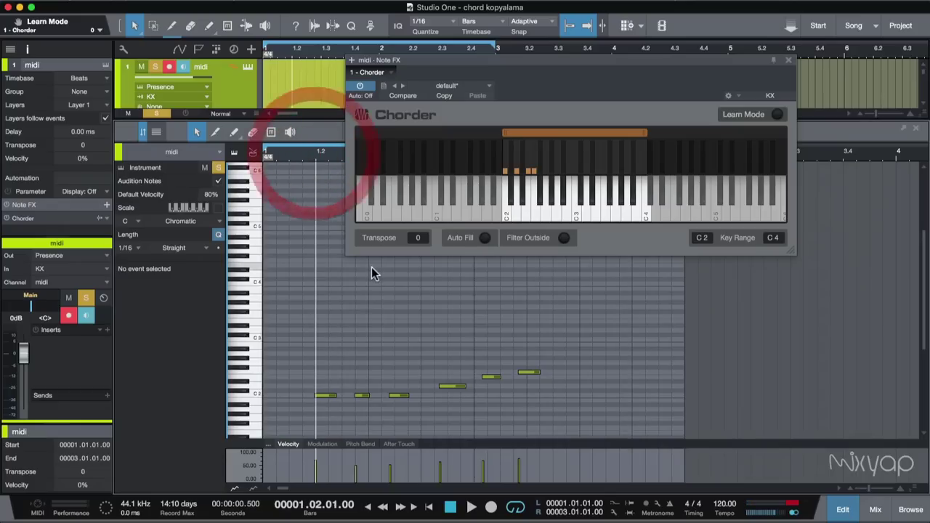
{"action": "key", "text": "space"}
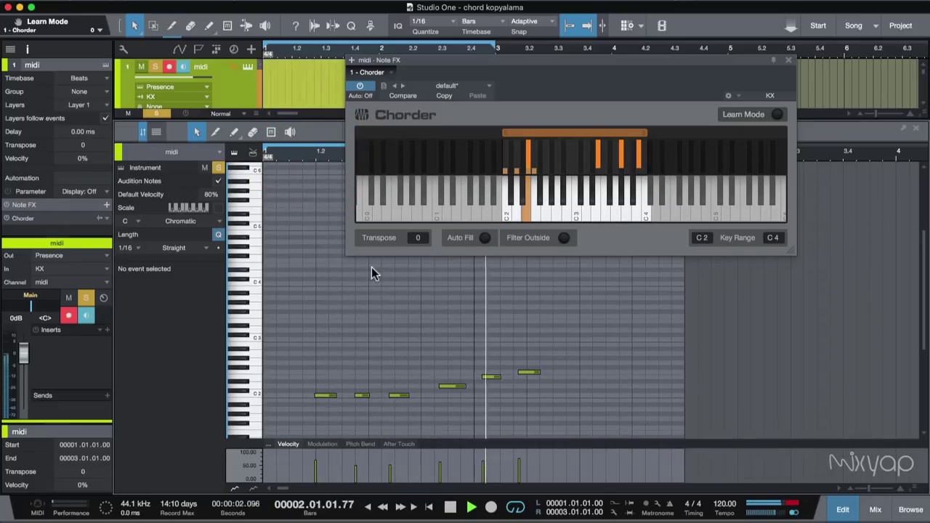
{"action": "left_click", "coordinate": [789, 60]}
{"action": "left_click", "coordinate": [917, 131]}
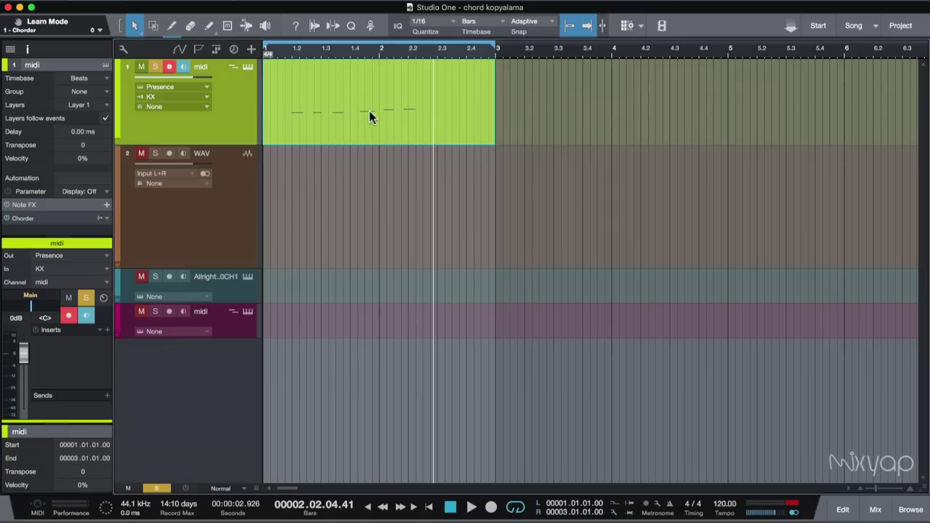
Explode the pitches of the recorded midi event to separate tracks and inspect the resulting parts
{"action": "right_click", "coordinate": [350, 93]}
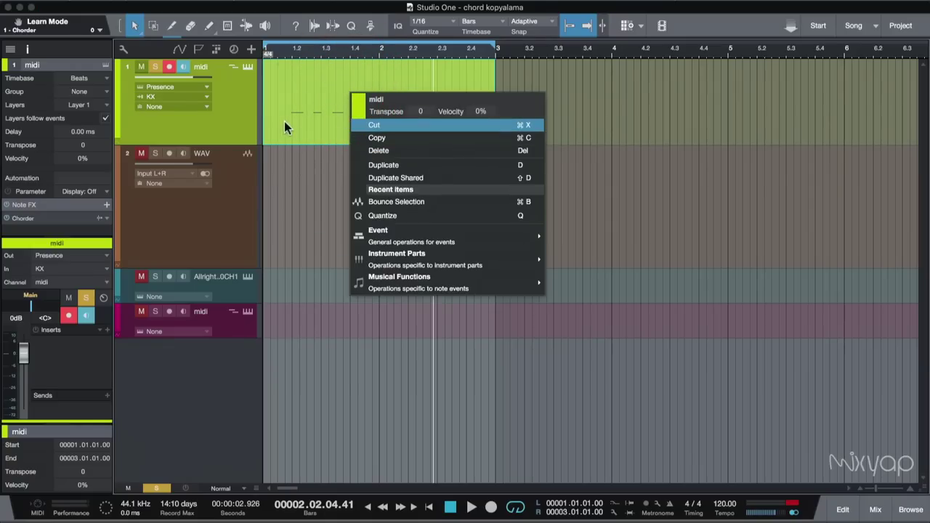
{"action": "mouse_move", "coordinate": [451, 259]}
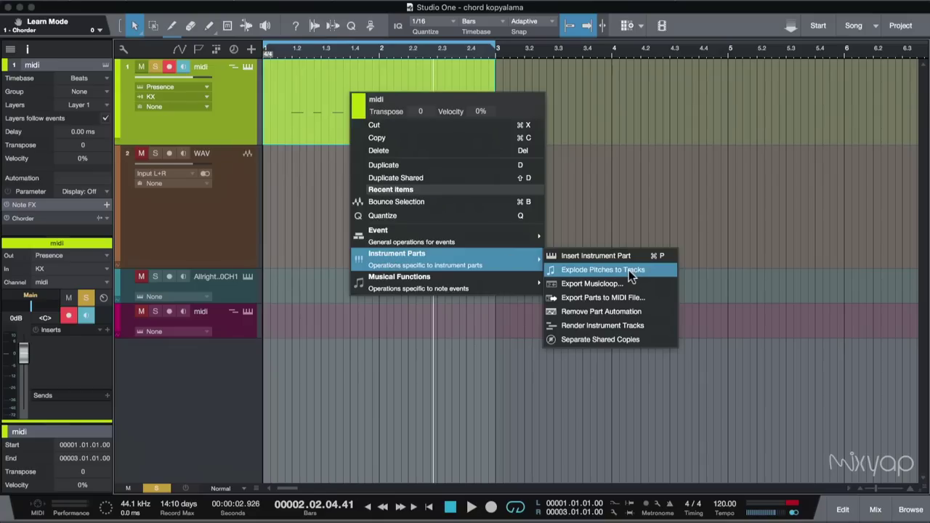
{"action": "left_click", "coordinate": [630, 272]}
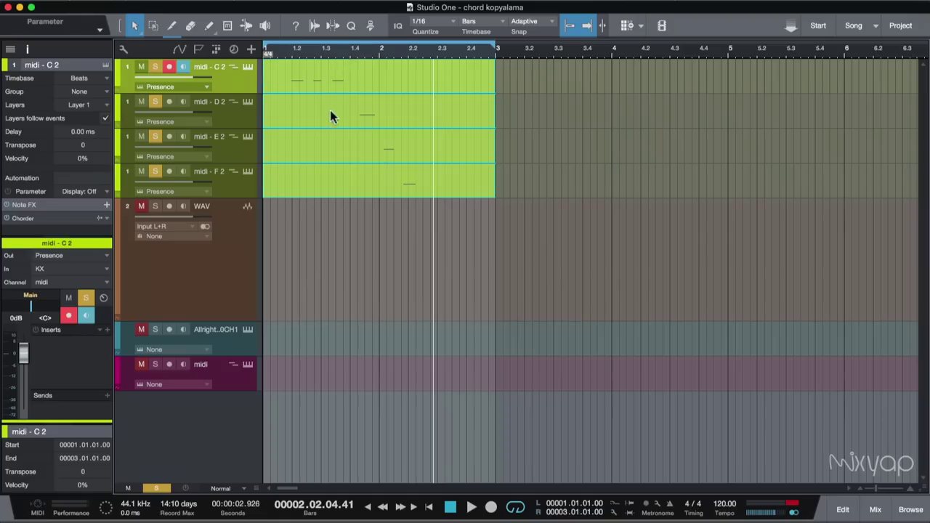
{"action": "left_click", "coordinate": [340, 177]}
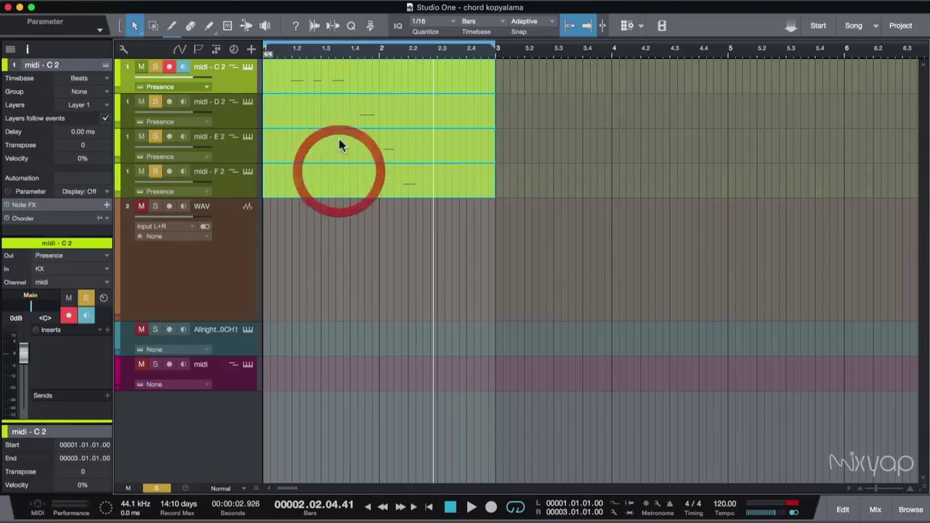
{"action": "left_click", "coordinate": [531, 80]}
{"action": "left_click", "coordinate": [395, 170]}
{"action": "left_click", "coordinate": [365, 104]}
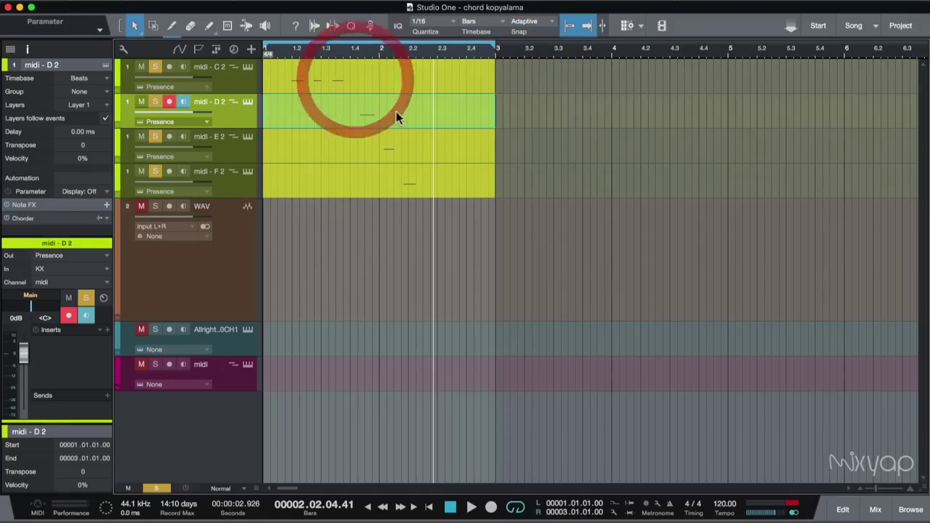
{"action": "left_click", "coordinate": [308, 50]}
{"action": "left_click", "coordinate": [381, 76]}
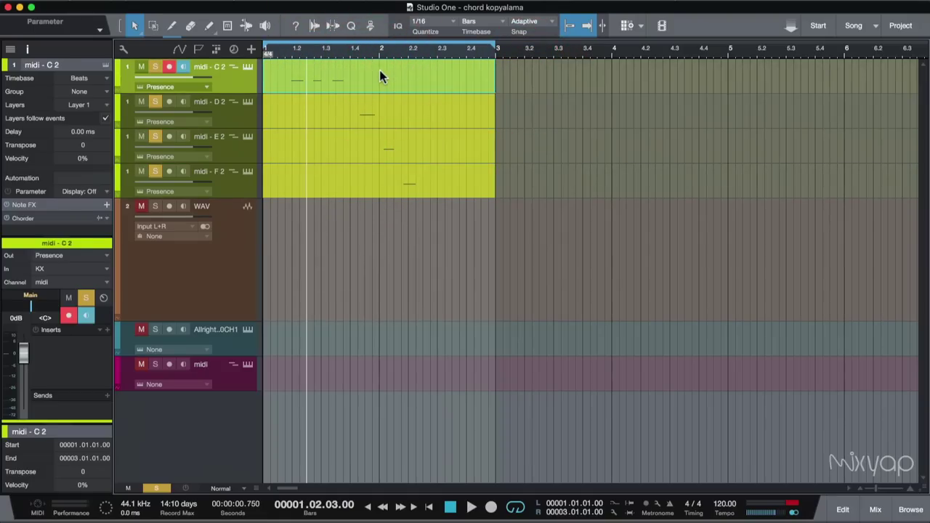
Undo exploding the pitches to tracks and look over the midi event's Instrument Parts operations, including Export Parts to MIDI File
{"action": "key", "text": "super+z"}
{"action": "right_click", "coordinate": [379, 102]}
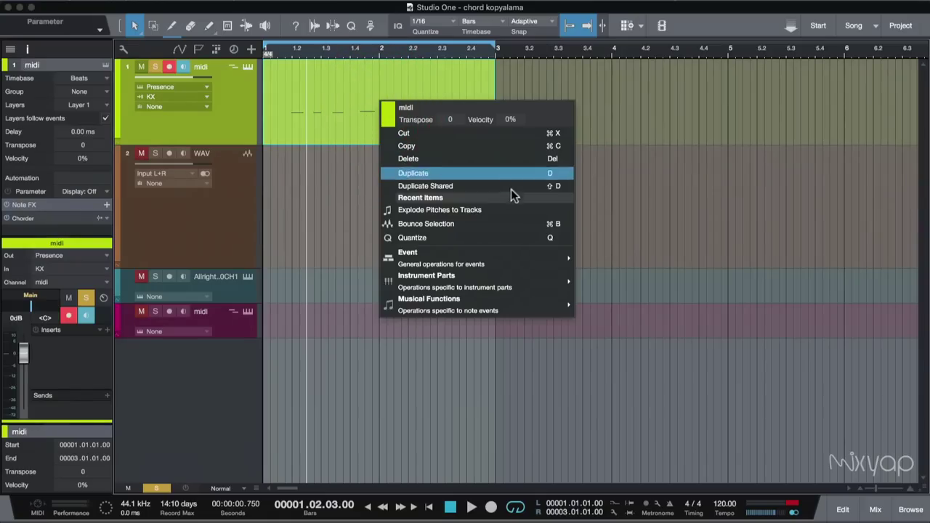
{"action": "mouse_move", "coordinate": [508, 275]}
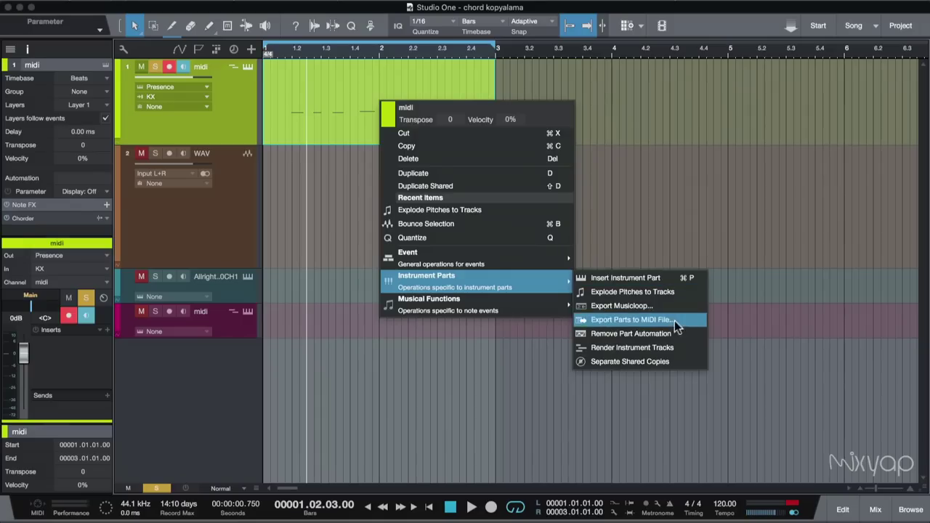
{"action": "left_click", "coordinate": [632, 167]}
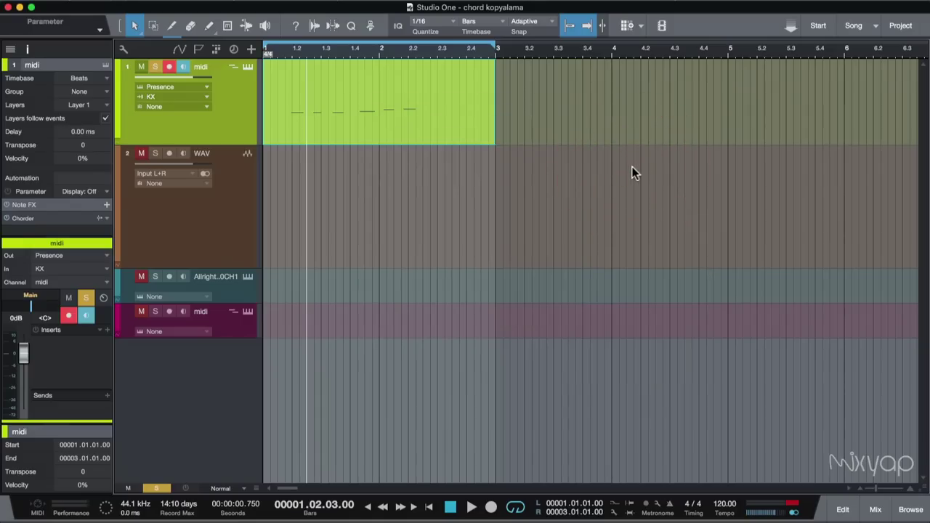
Reopen Chorder on the midi track to look over its preset folders, and move its window below the midi event
{"action": "left_click", "coordinate": [53, 219]}
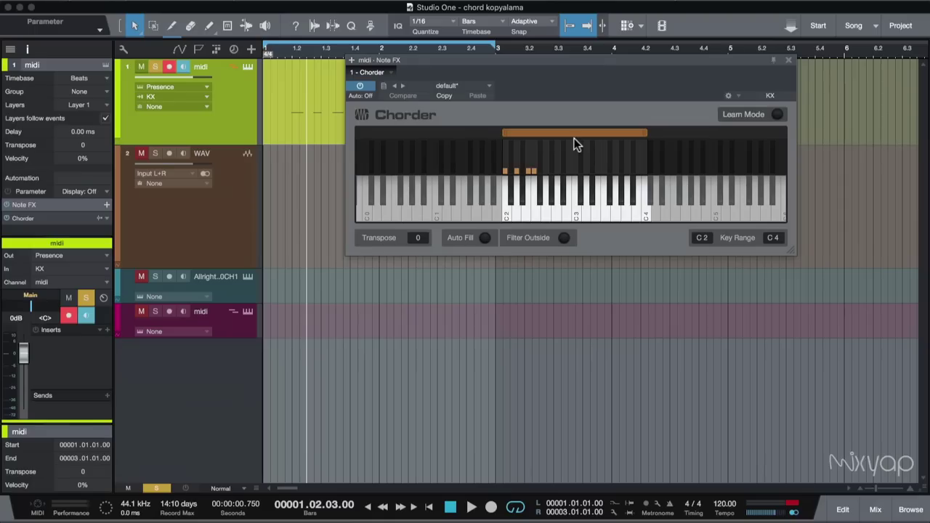
{"action": "left_click", "coordinate": [476, 91]}
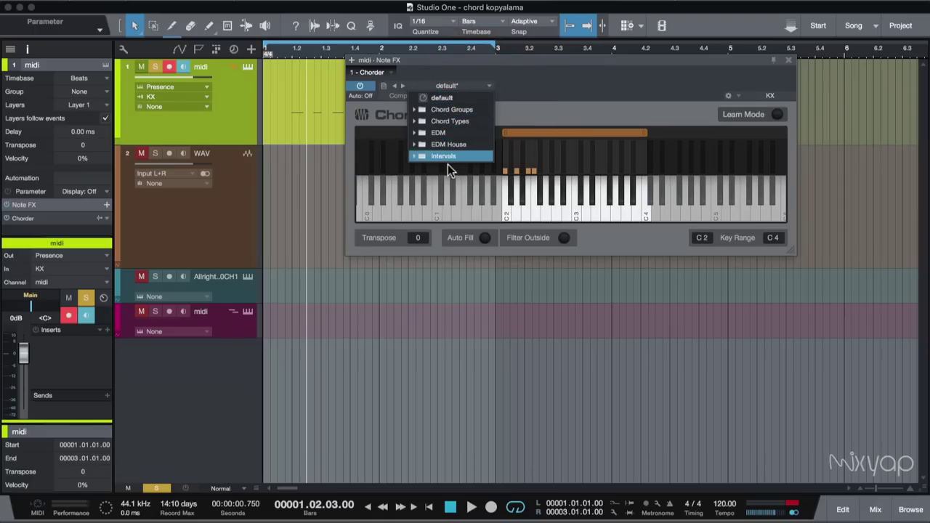
{"action": "left_click", "coordinate": [572, 93]}
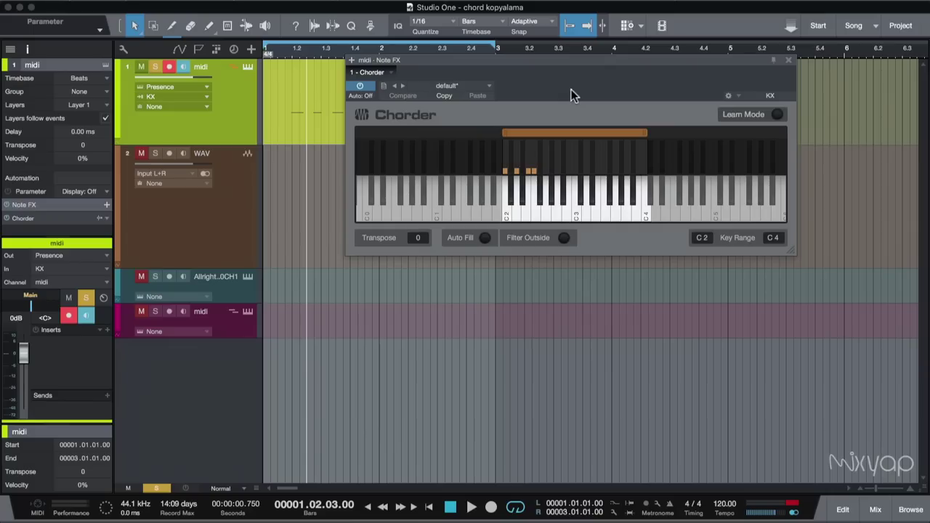
{"action": "left_click_drag", "start_coordinate": [571, 89], "coordinate": [586, 199]}
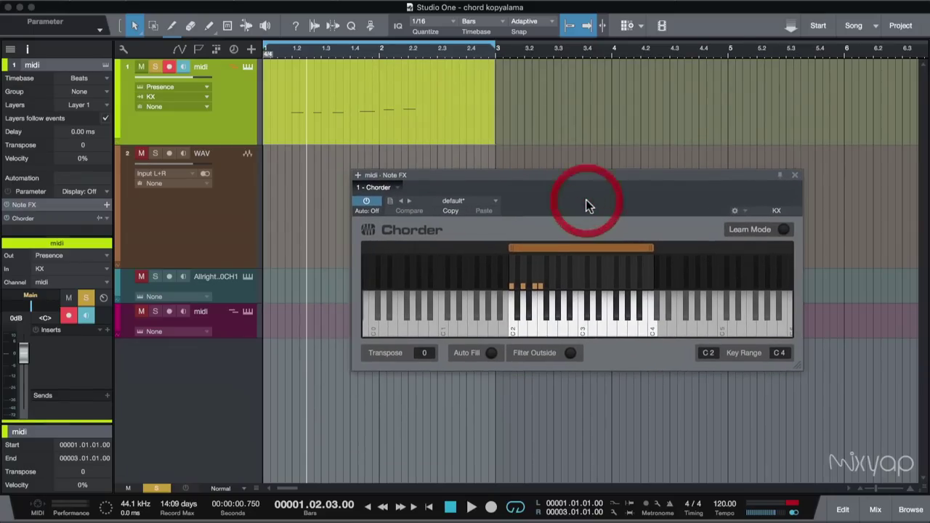